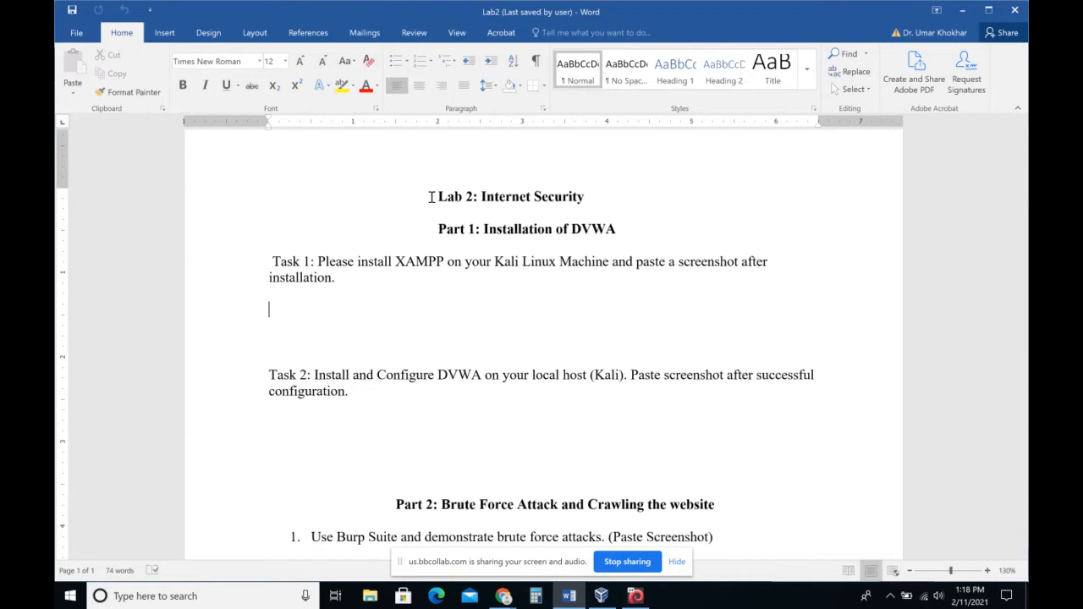
Review the Lab 2 document's tasks on installing XAMPP, configuring DVWA and using Burp Suite for brute force and crawling
left_click_drag(395, 263, 443, 264)
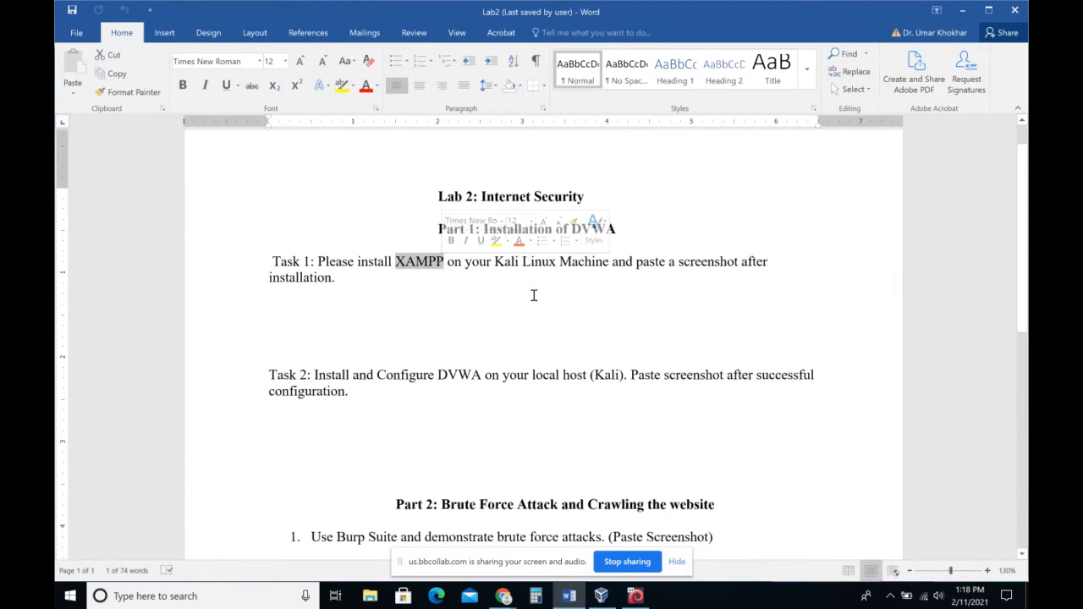
left_click(445, 280)
left_click_drag(444, 263, 395, 263)
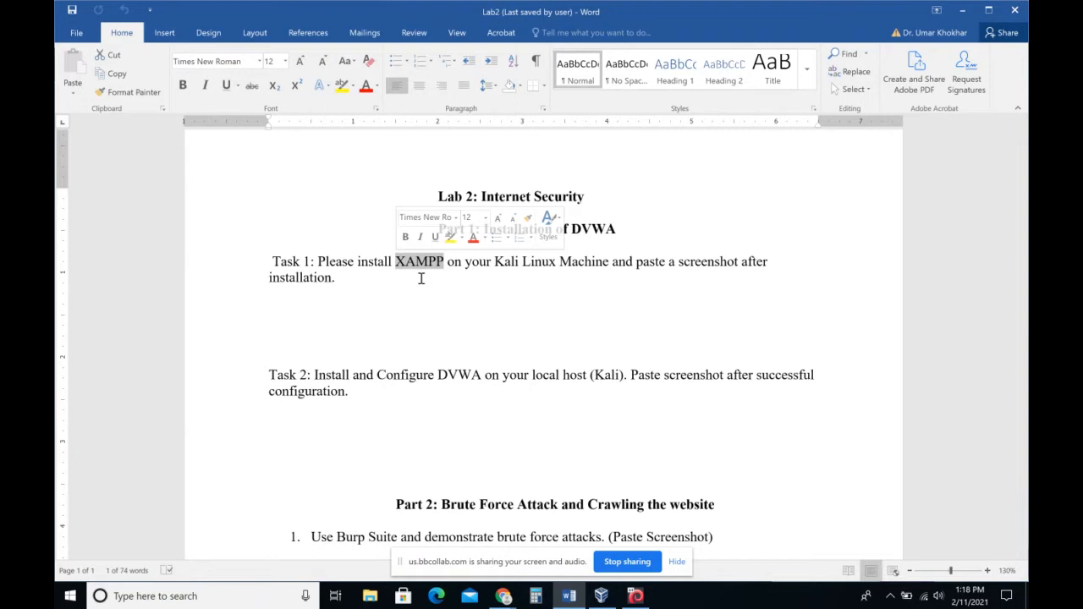
left_click(396, 264)
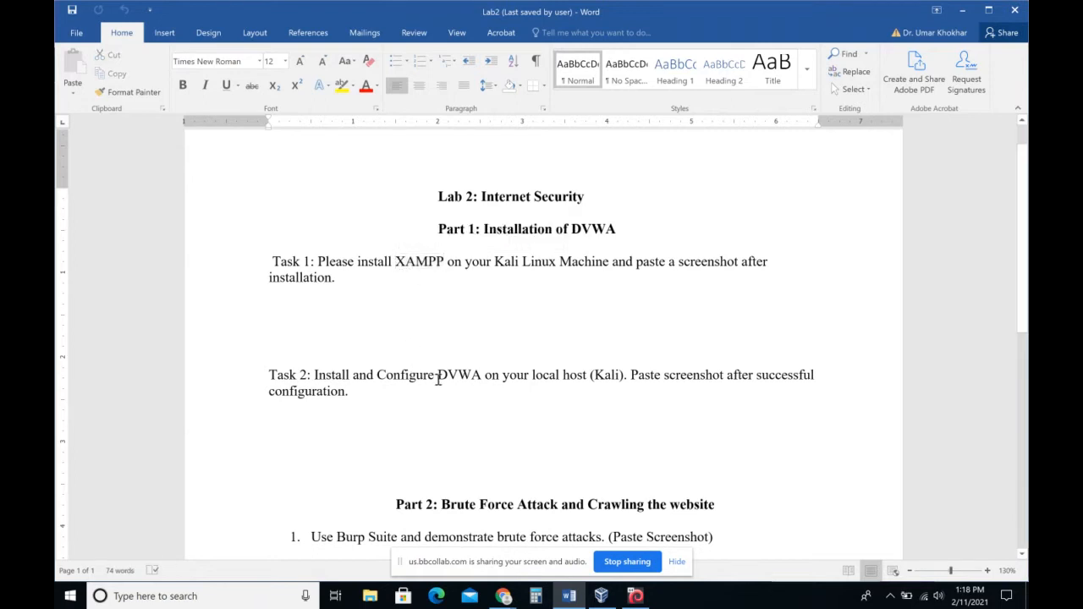
left_click_drag(438, 380, 490, 377)
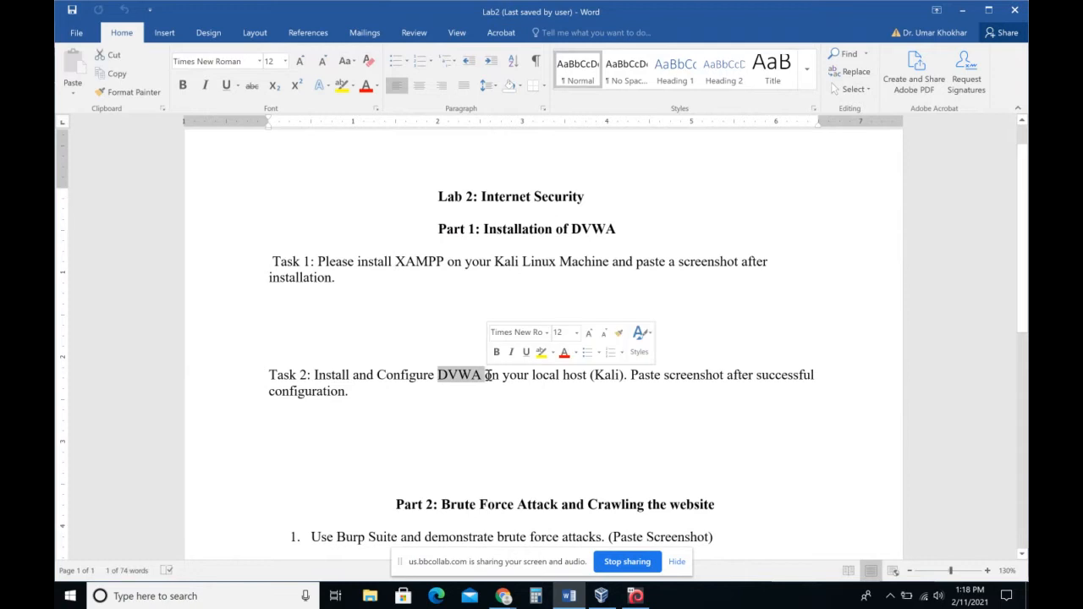
scroll(484, 435, "down", 1)
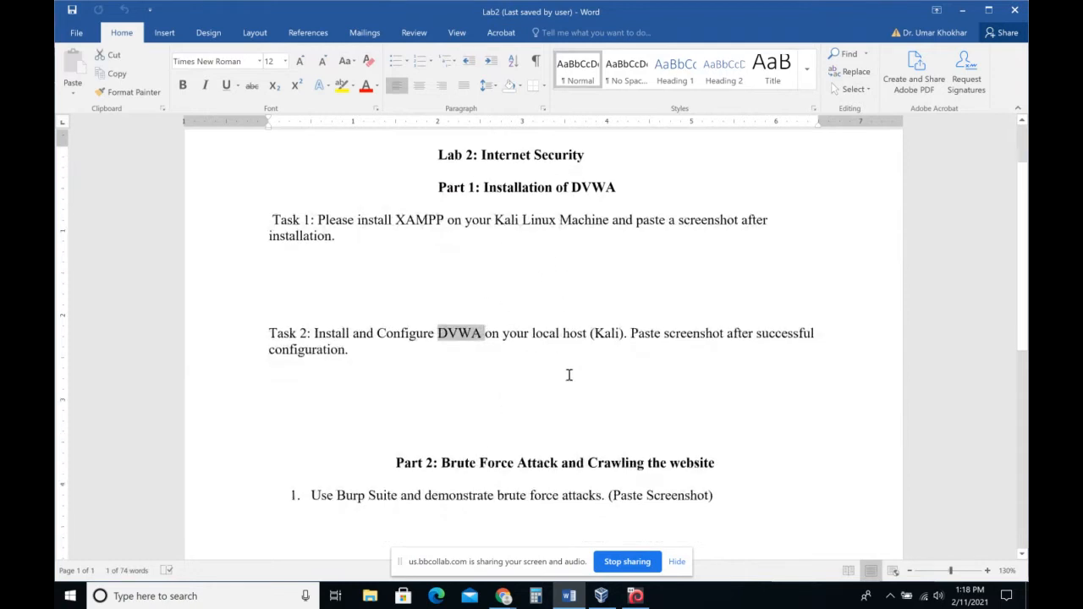
scroll(569, 375, "down", 4)
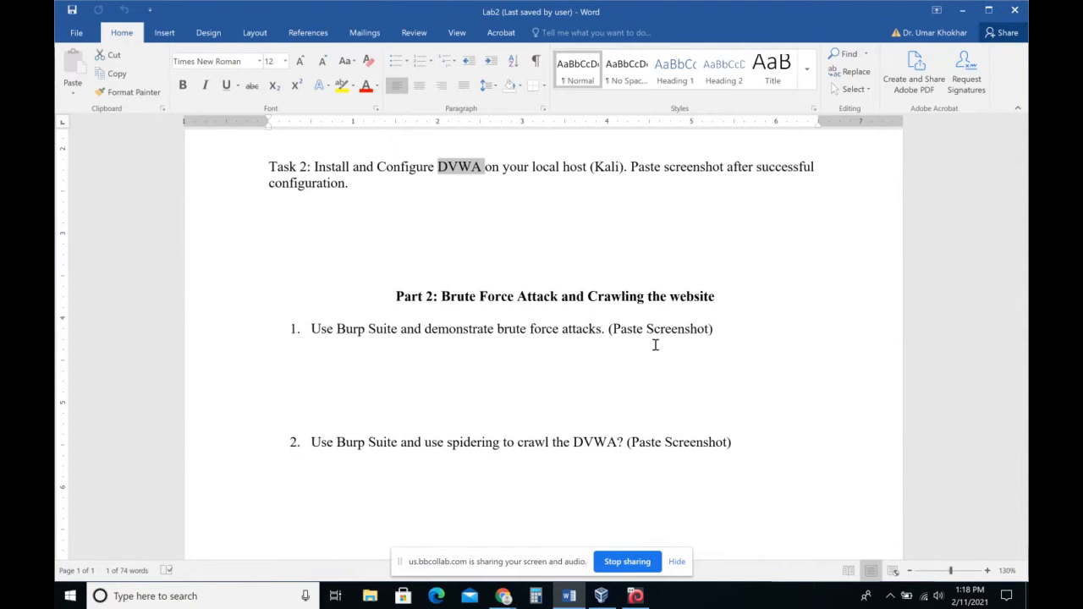
scroll(655, 345, "up", 3)
left_click_drag(372, 331, 320, 306)
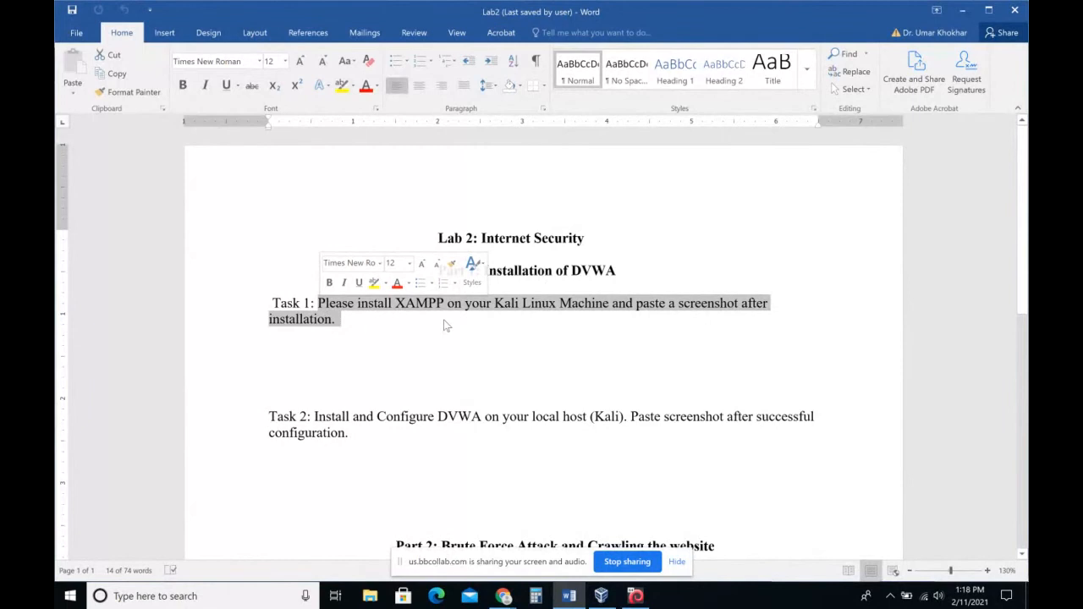
Switch to the Kali virtual machine and run a Google search for "xampp download" in Firefox
left_click(634, 596)
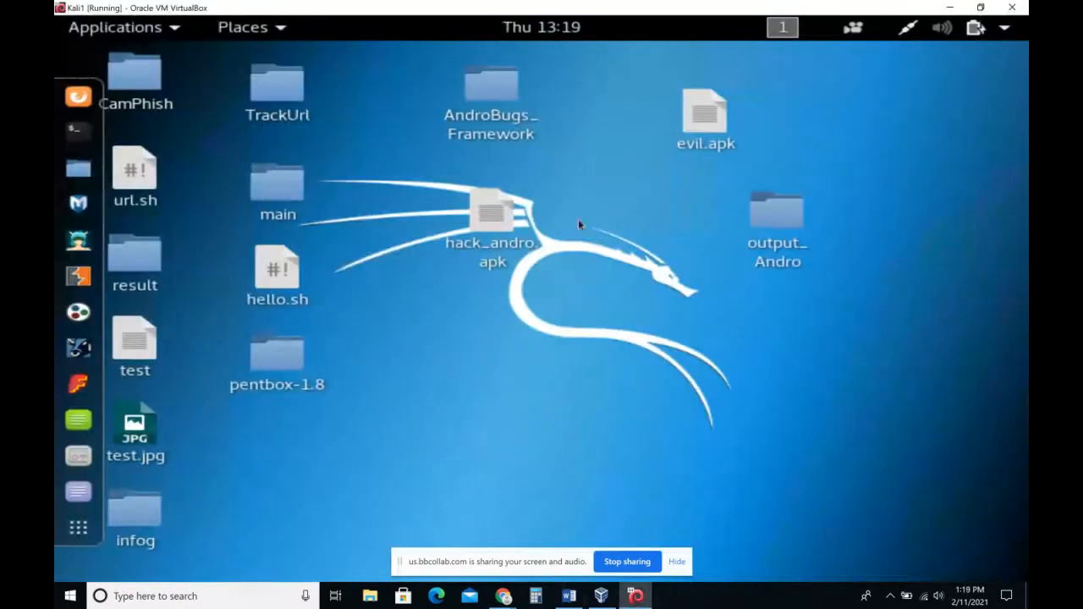
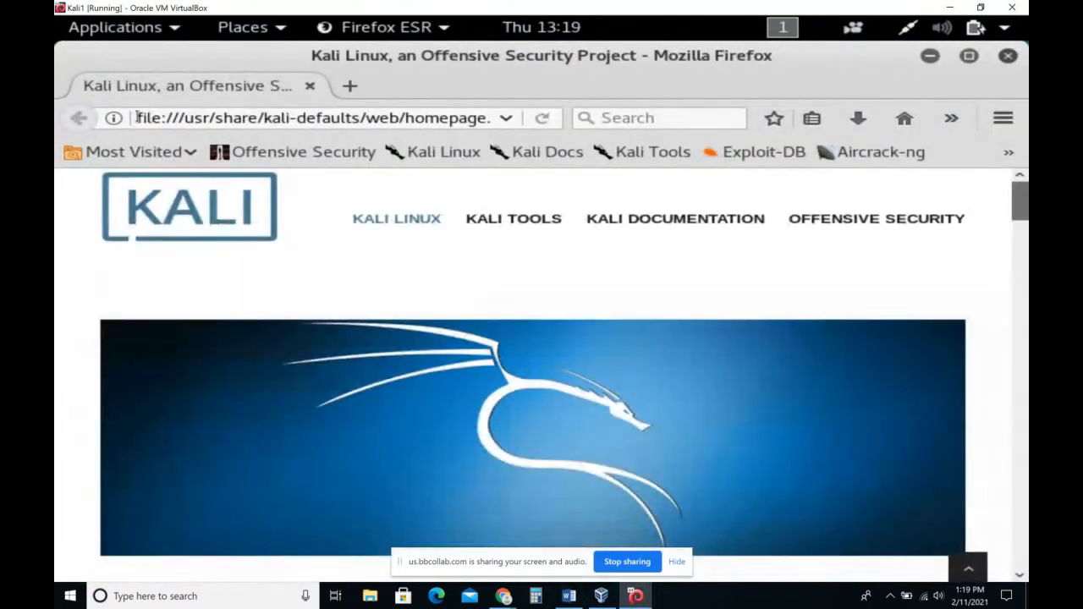
left_click_drag(135, 118, 665, 155)
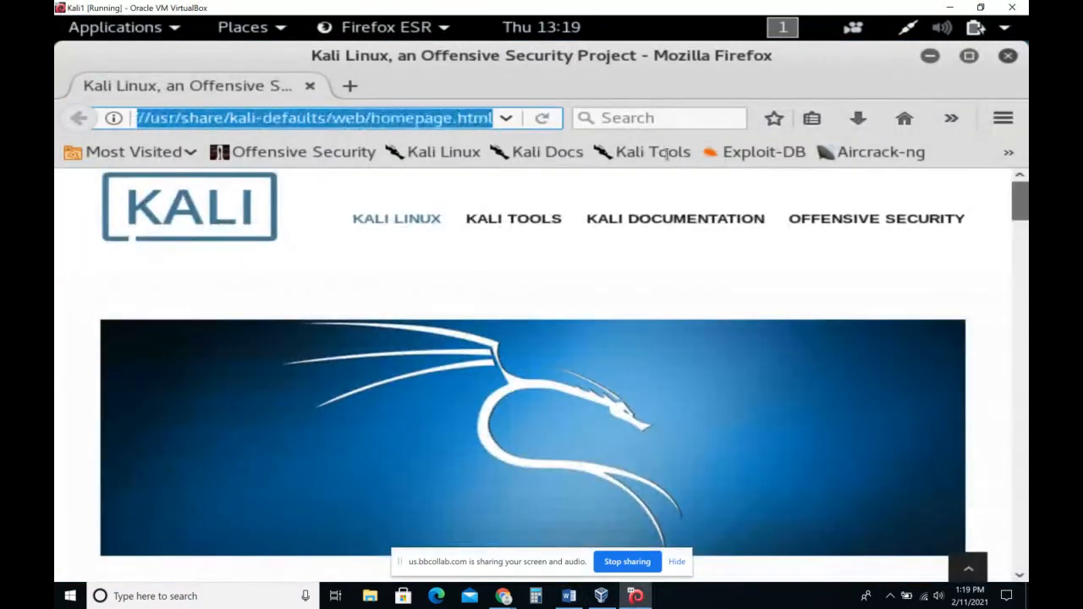
key("BackSpace")
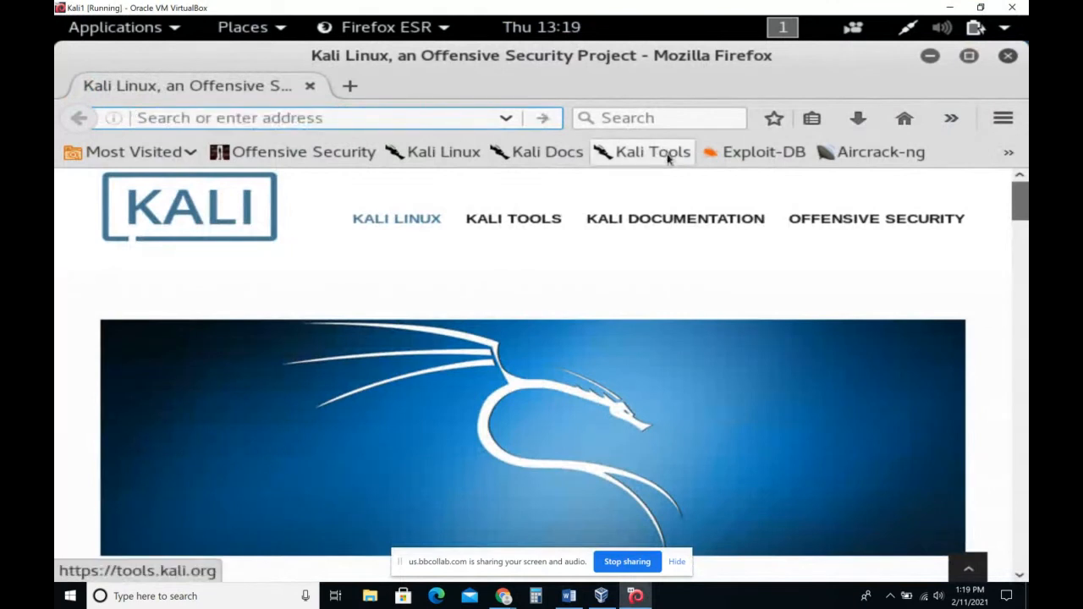
type("xam")
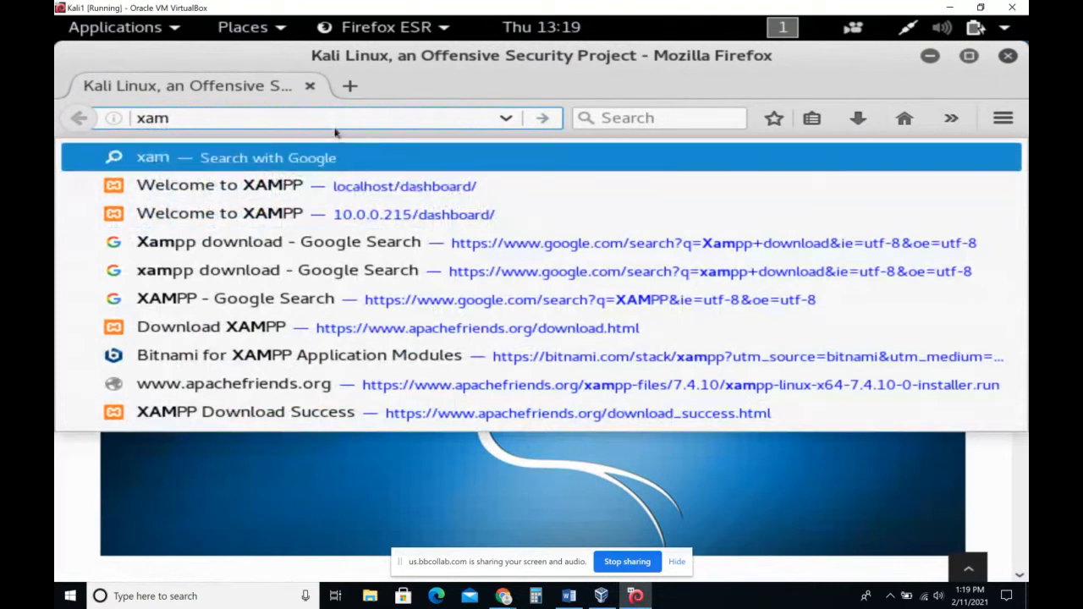
left_click(282, 267)
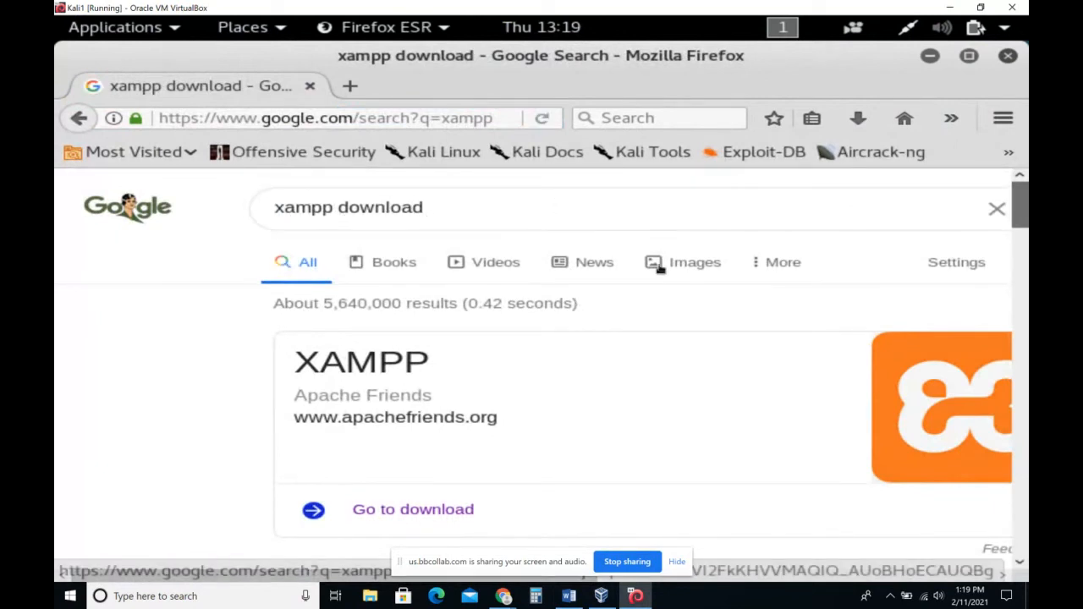
Open the "Download XAMPP - Apache Friends" page from the search results
scroll(660, 271, "down", 2)
scroll(660, 271, "down", 3)
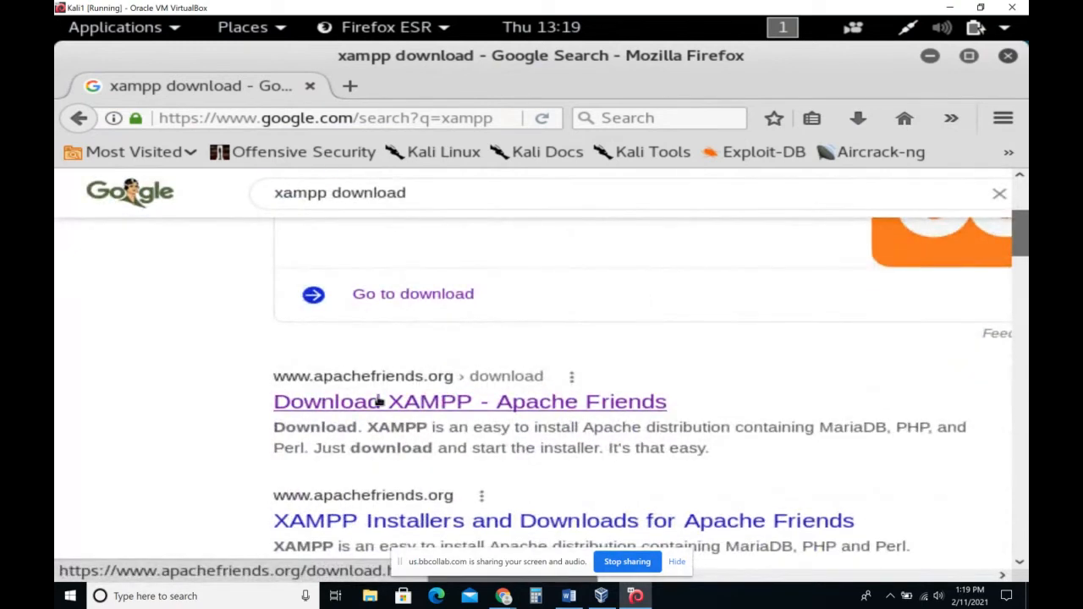
left_click(409, 409)
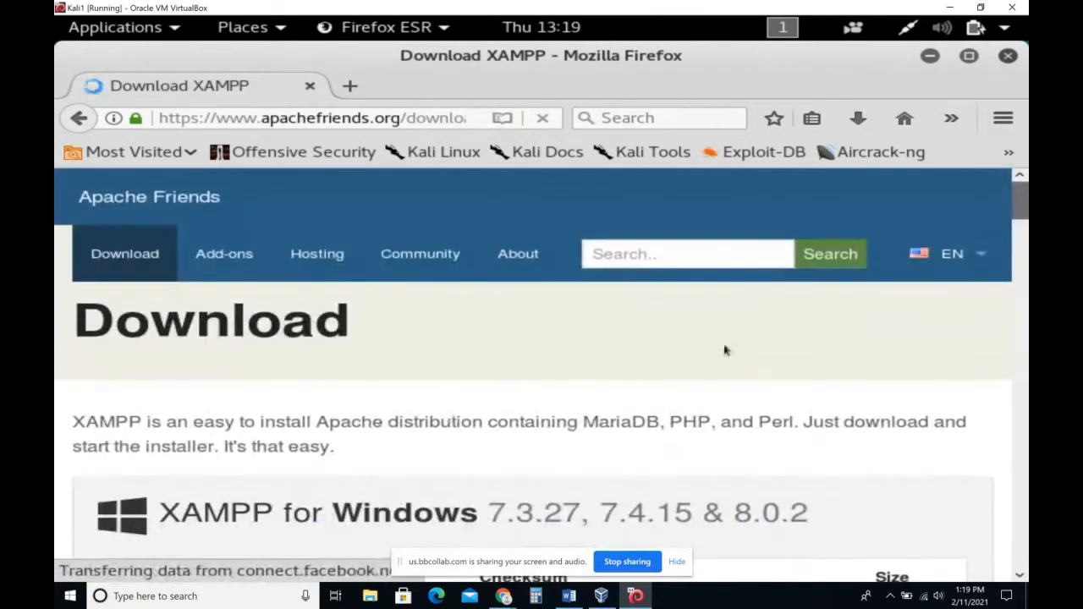
Download the 64-bit XAMPP for Linux 8.0.2 installer, save the file, and minimize the browser
scroll(750, 354, "down", 2)
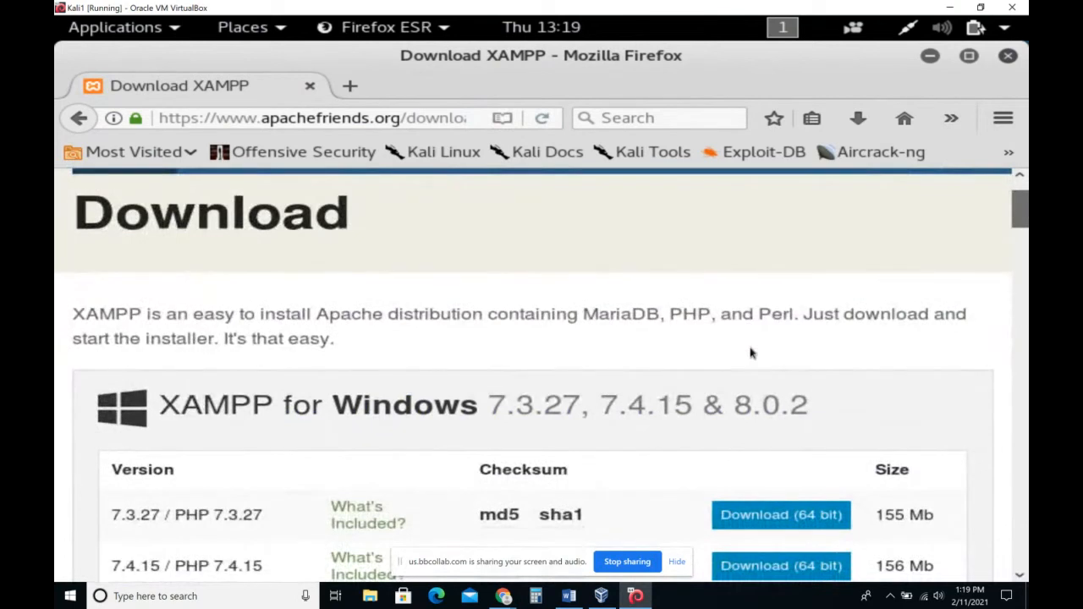
scroll(750, 353, "down", 7)
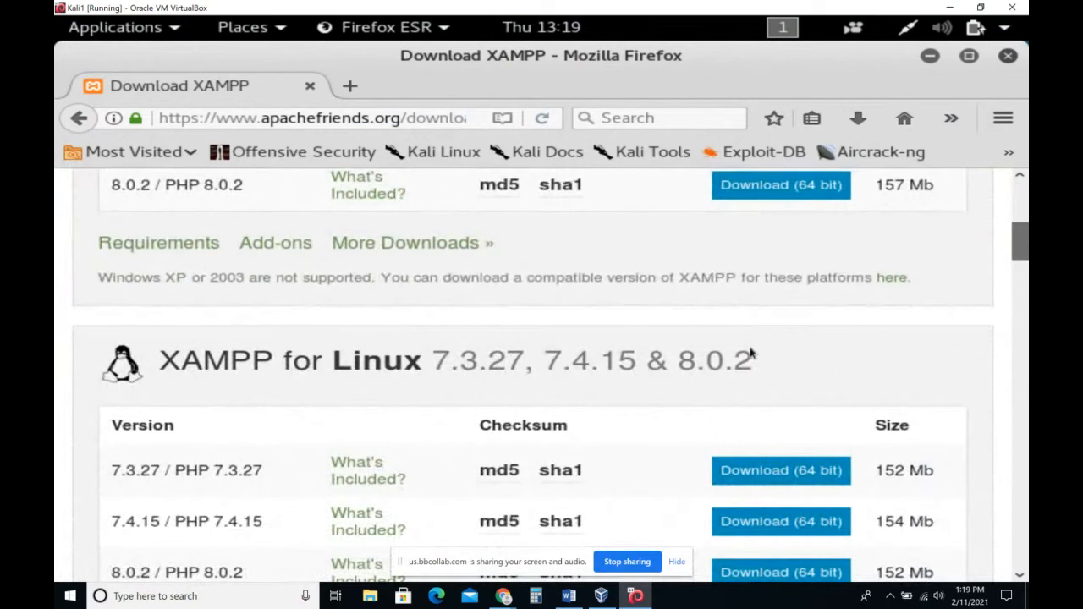
scroll(750, 353, "down", 2)
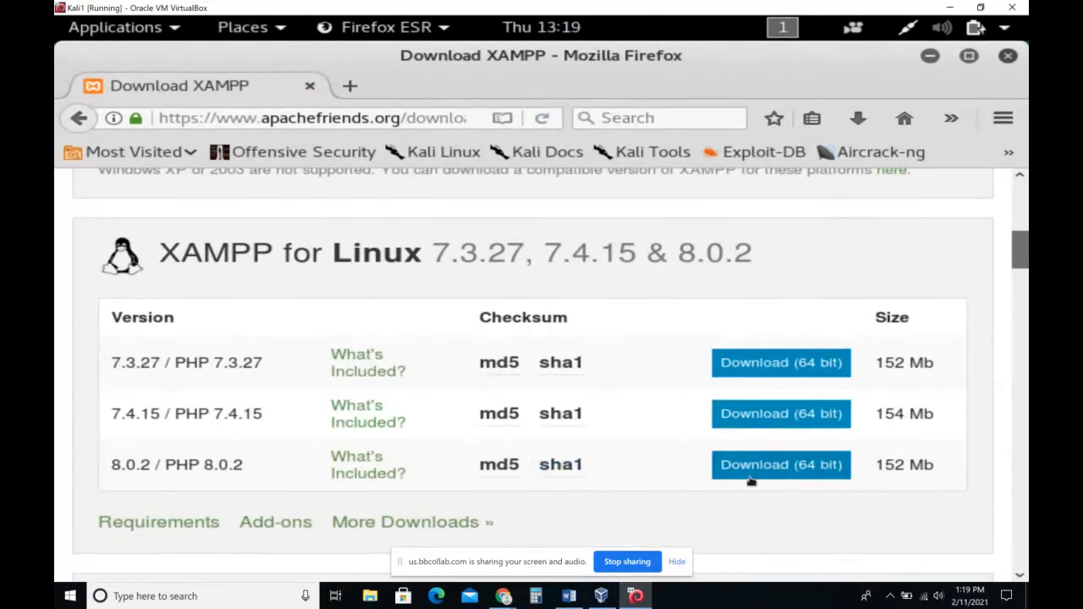
left_click(806, 470)
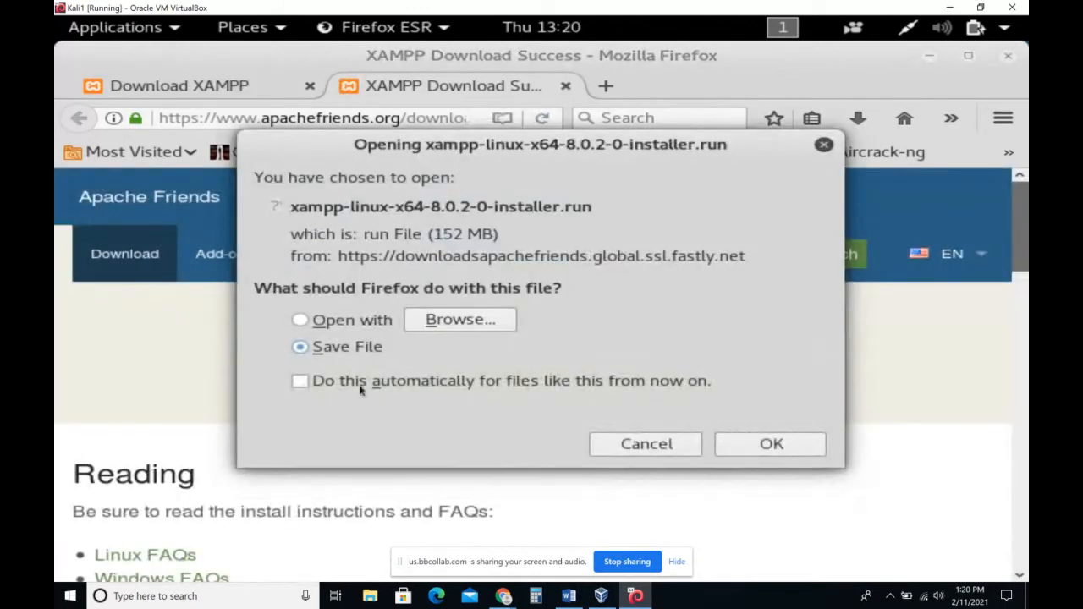
left_click(780, 448)
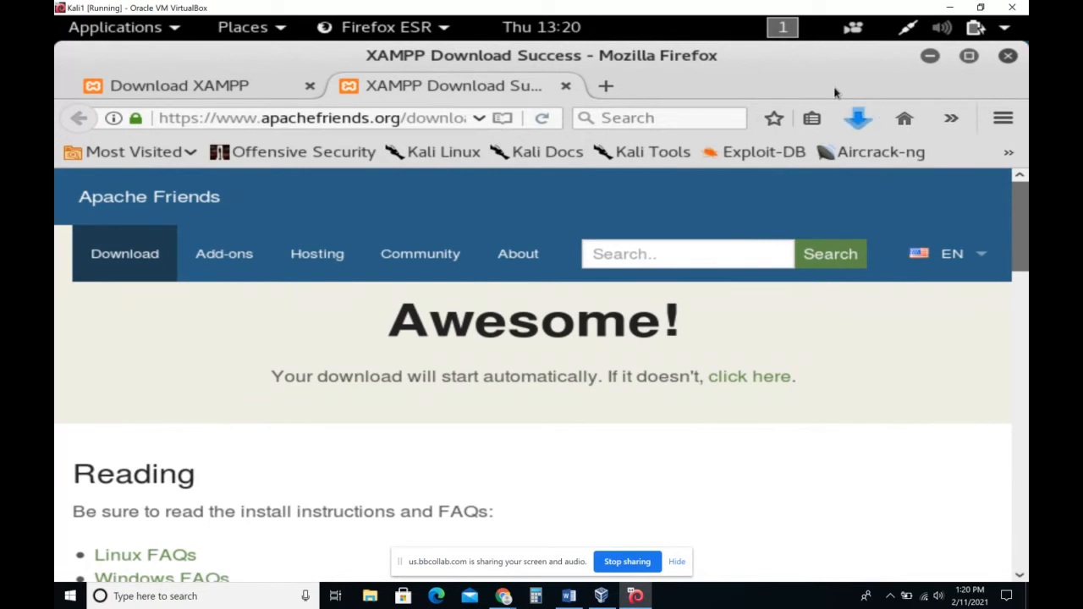
left_click(931, 56)
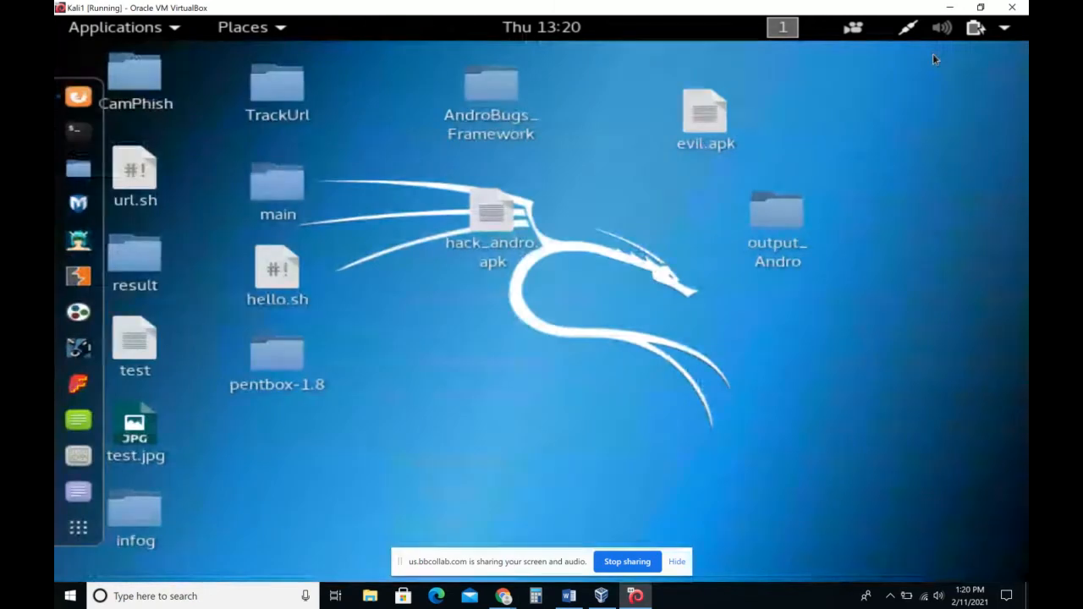
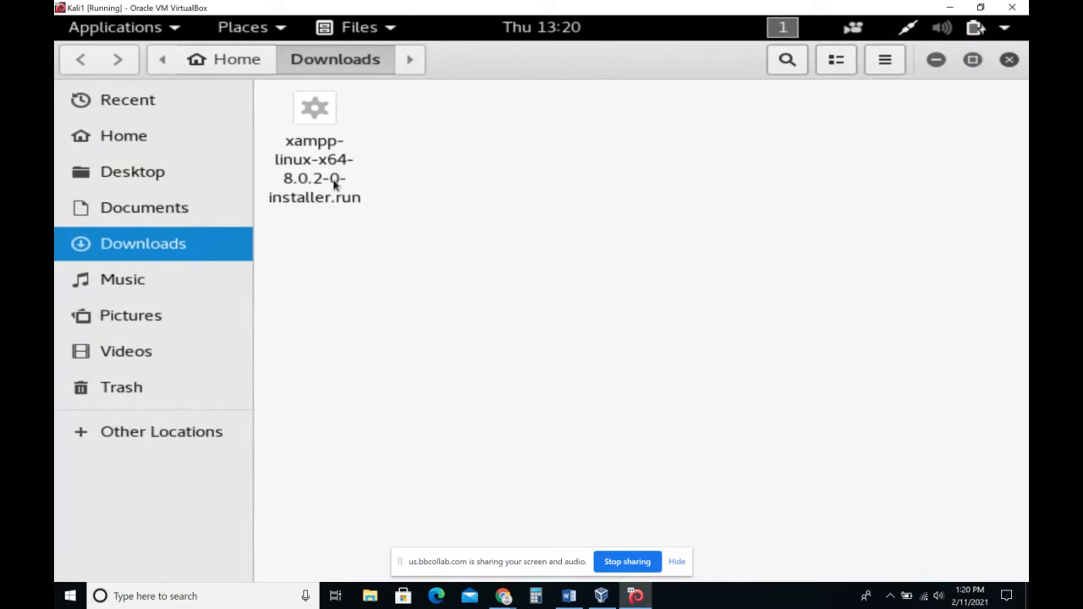
Allow xampp-linux-x64-8.0.2-0-installer.run in Downloads to execute as a program through its permissions, and close its properties
right_click(314, 113)
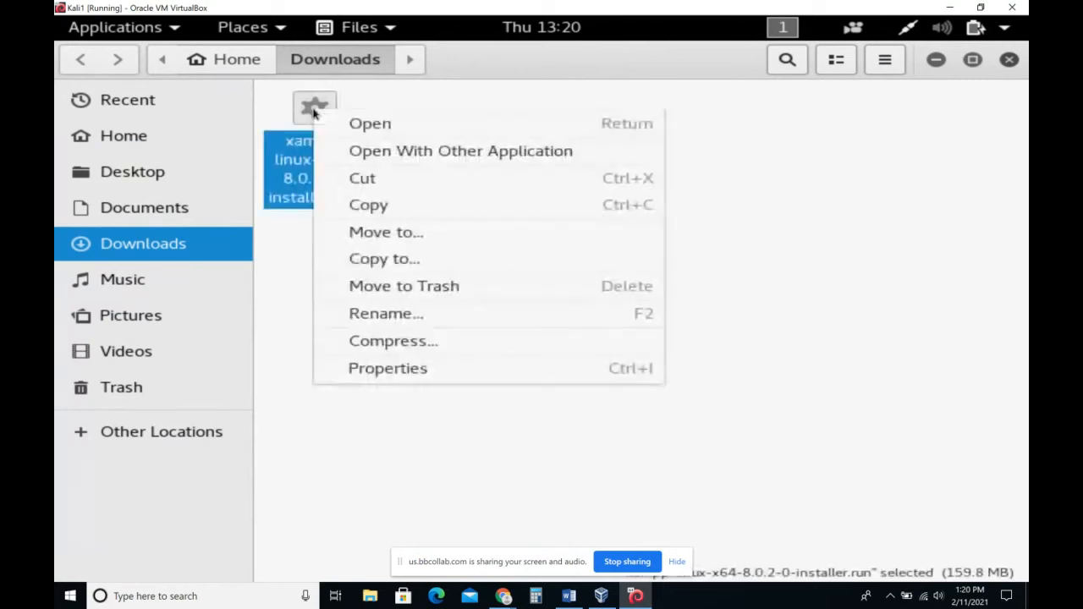
left_click(430, 366)
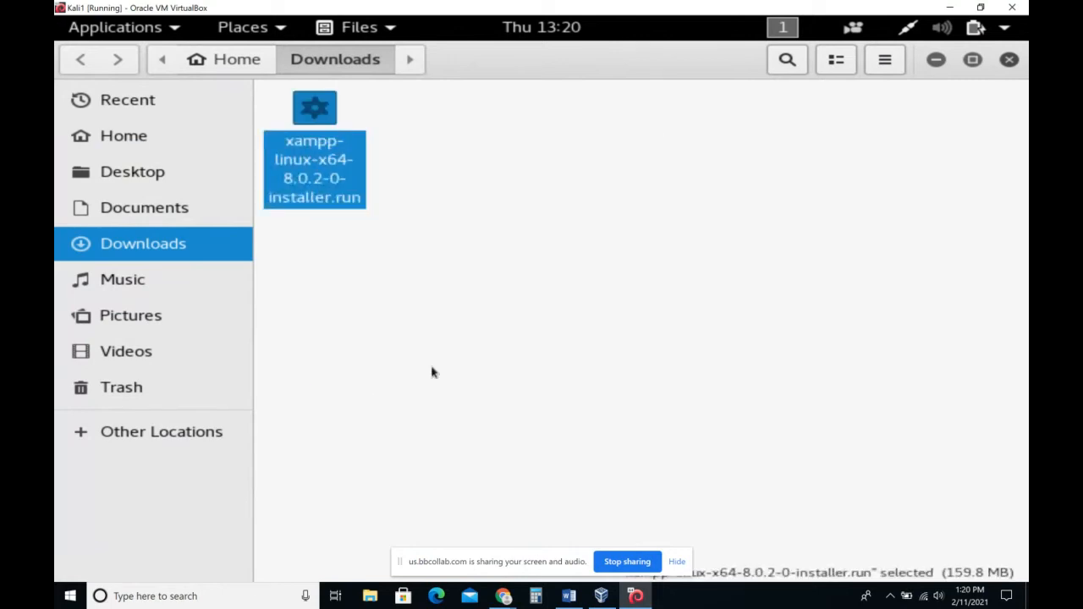
left_click(676, 157)
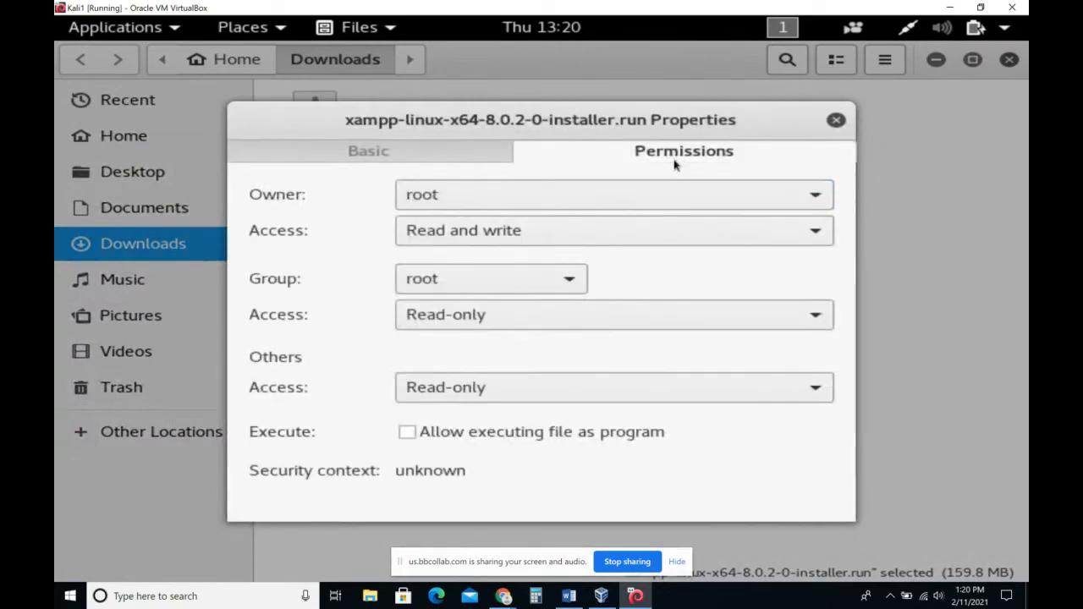
left_click(559, 232)
left_click(559, 228)
left_click(556, 326)
left_click(359, 329)
left_click(408, 433)
left_click(836, 119)
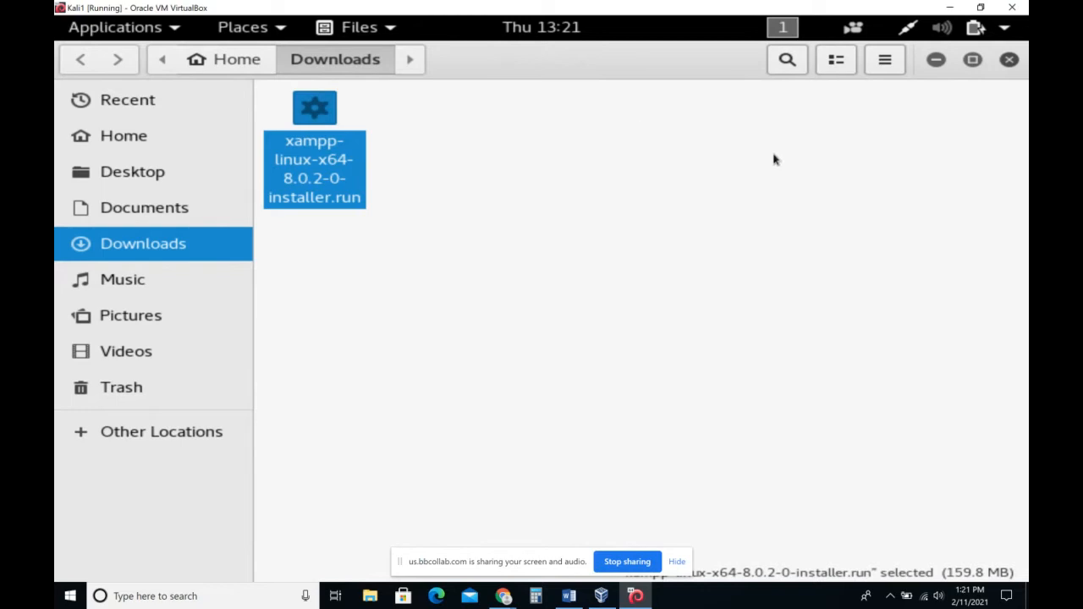
Run the XAMPP installer with the core and developer files into /opt/lampp, minimizing the Bitnami page, and start the installation
left_click(725, 154)
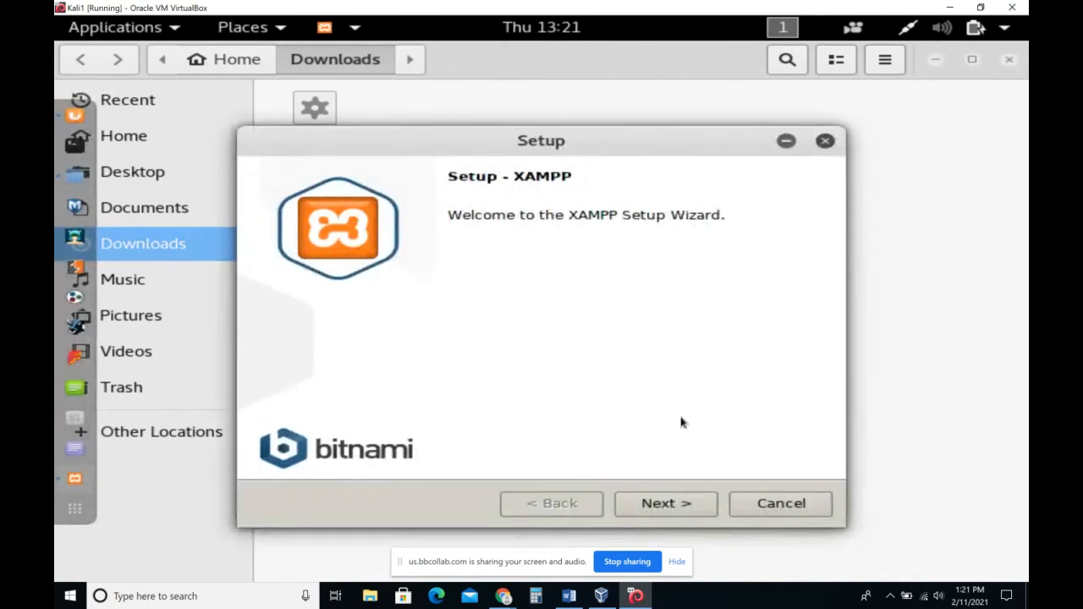
left_click(696, 510)
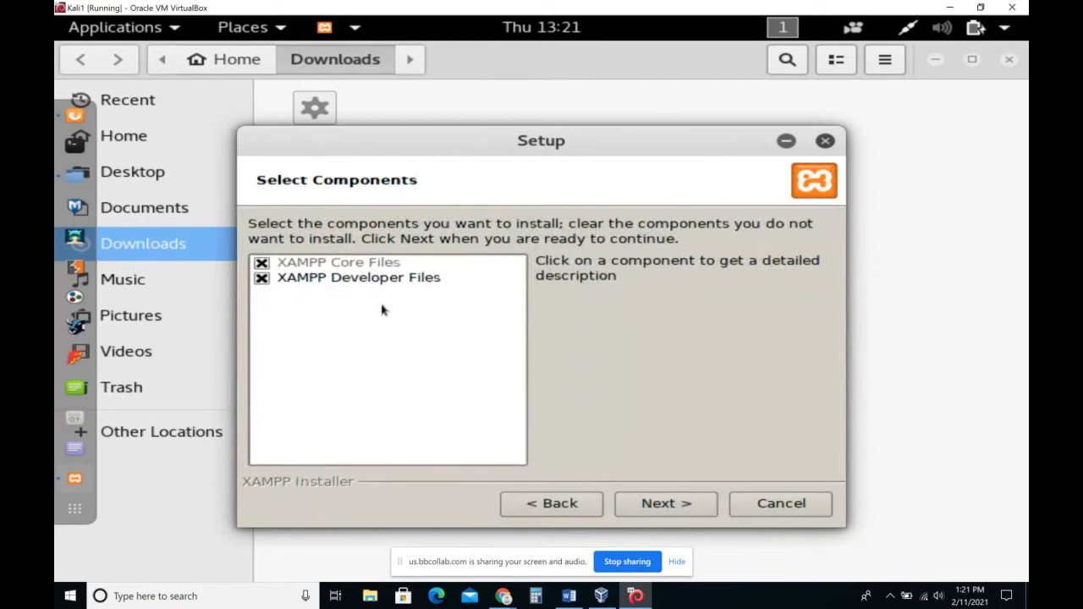
left_click(684, 508)
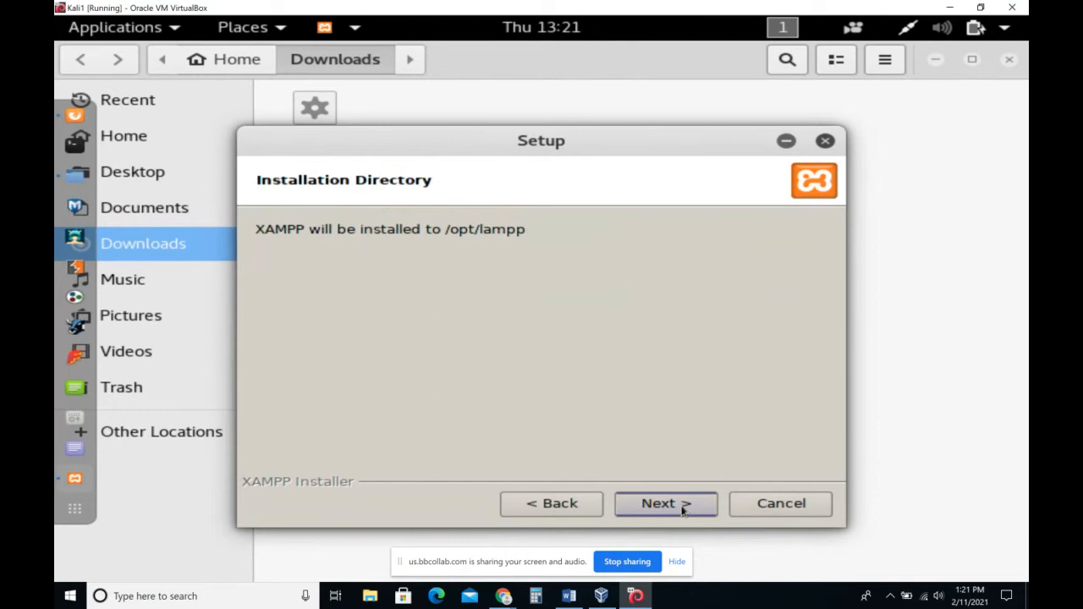
left_click(684, 508)
left_click(684, 508)
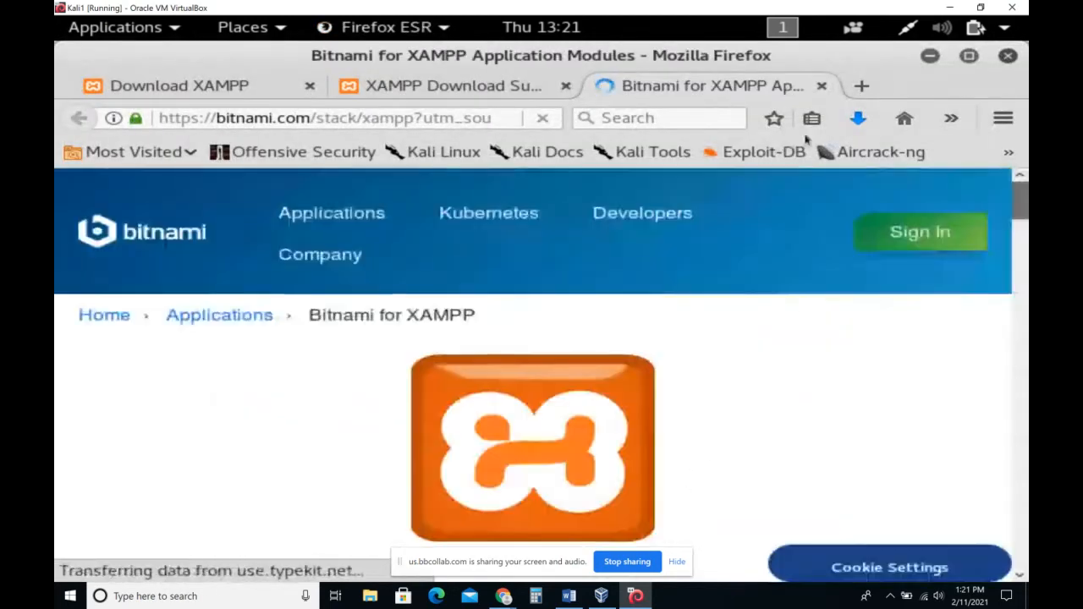
left_click(930, 56)
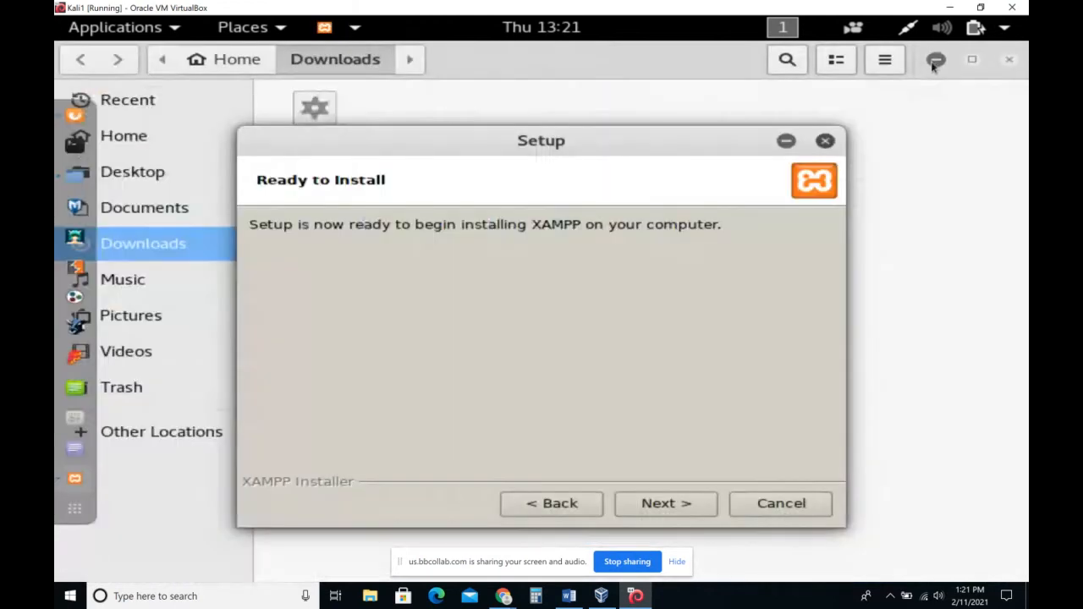
left_click(680, 504)
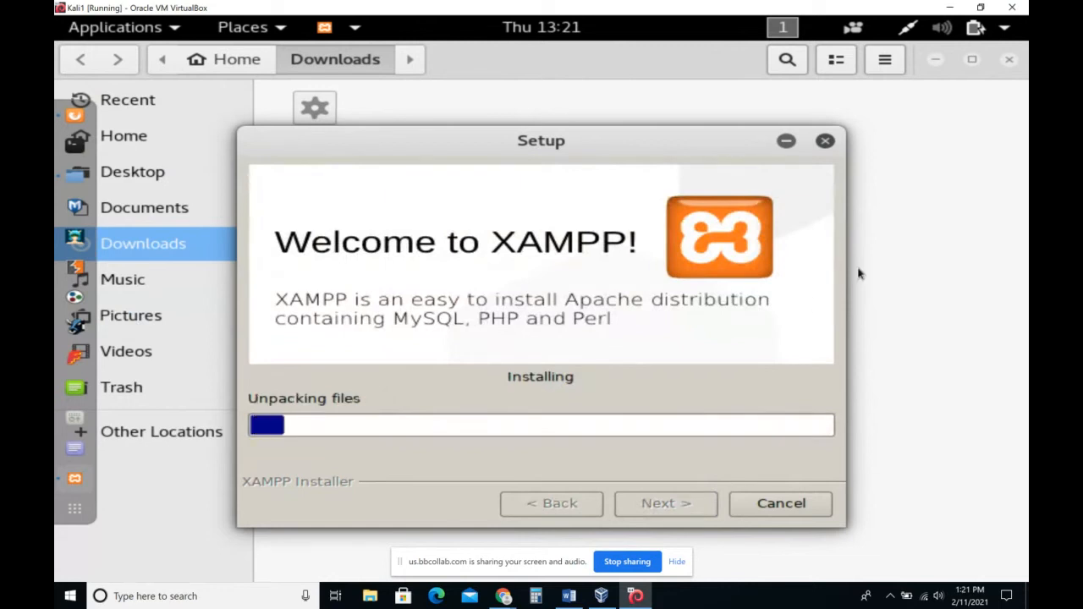
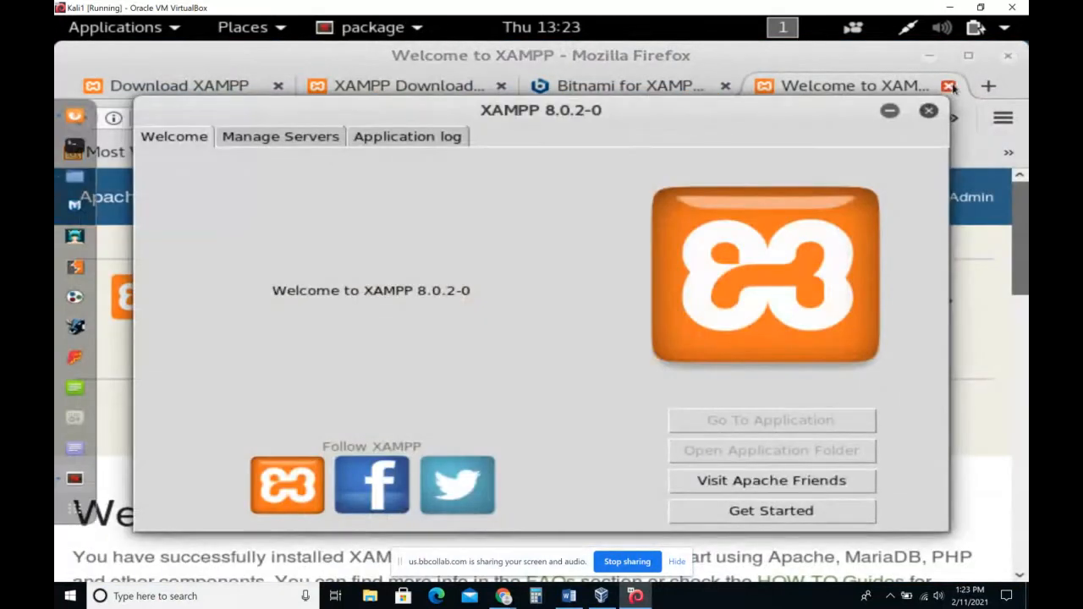
Close the Welcome to XAMPP and Bitnami pages in Firefox, and minimize the browser to return to the XAMPP 8.0.2-0 manager
left_click(949, 85)
left_click(948, 85)
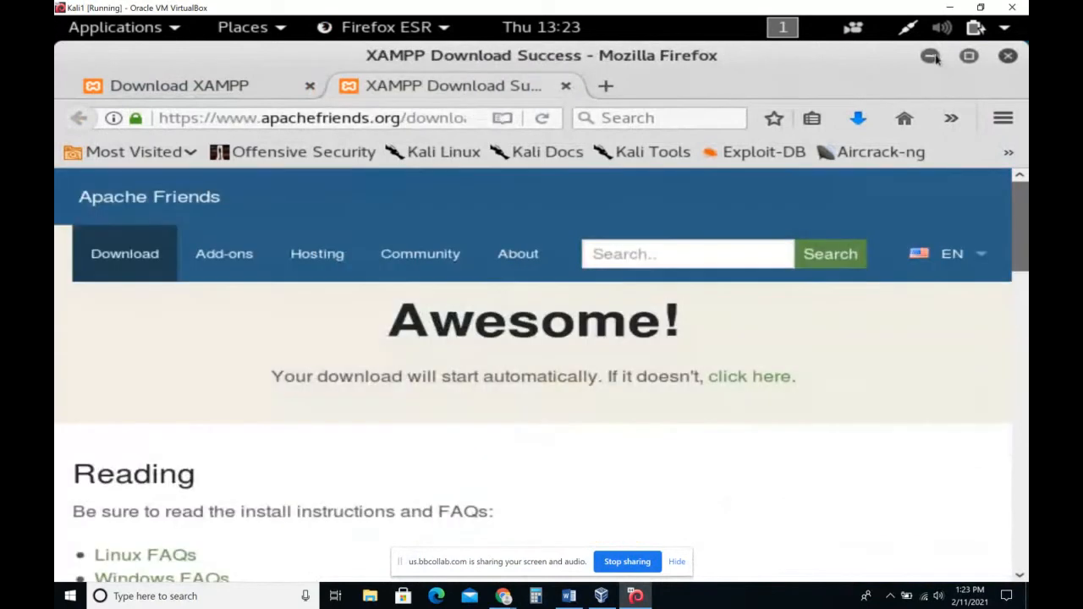
left_click(931, 57)
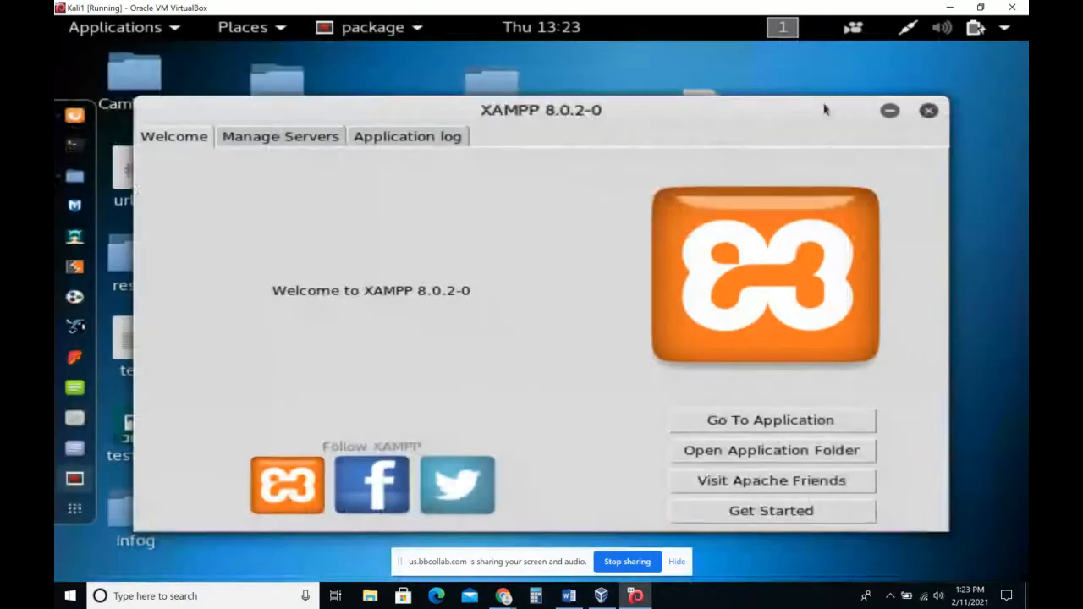
Stop the Apache Web Server in the XAMPP server management, and close the XAMPP manager
left_click(295, 138)
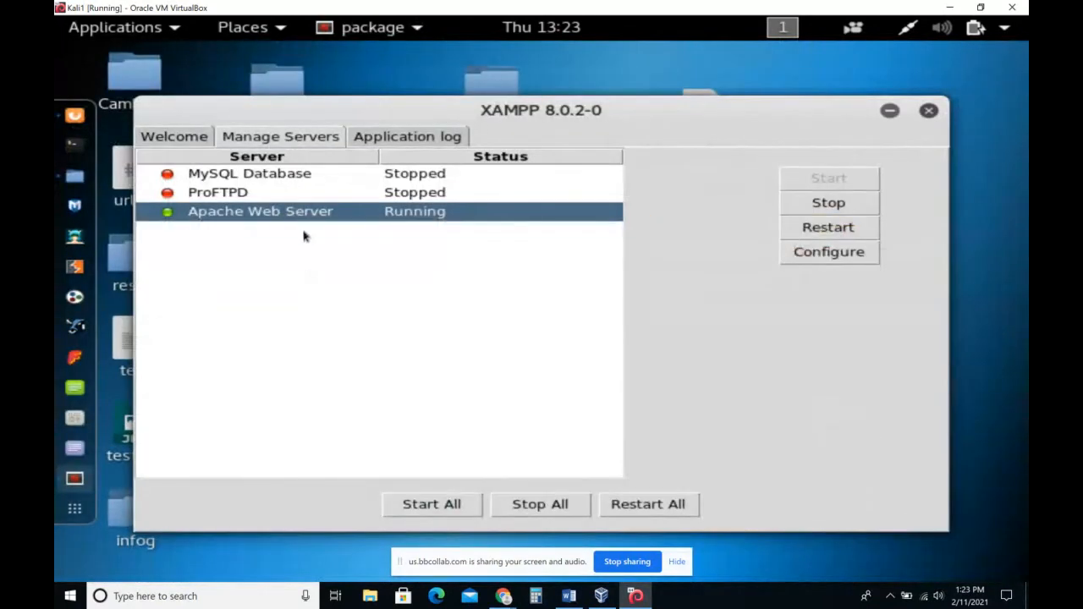
left_click(834, 212)
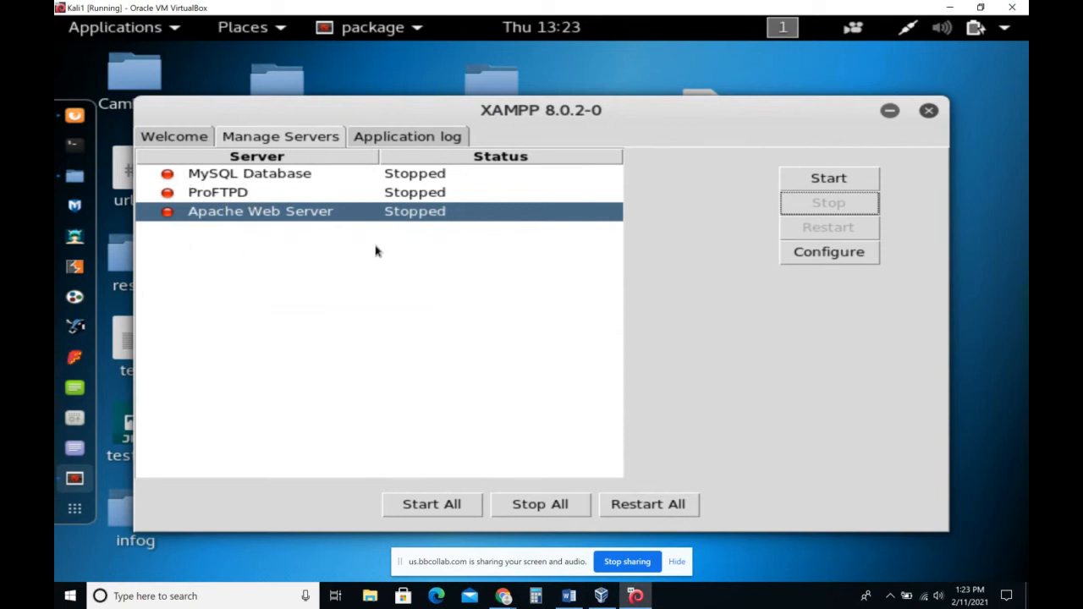
left_click(928, 111)
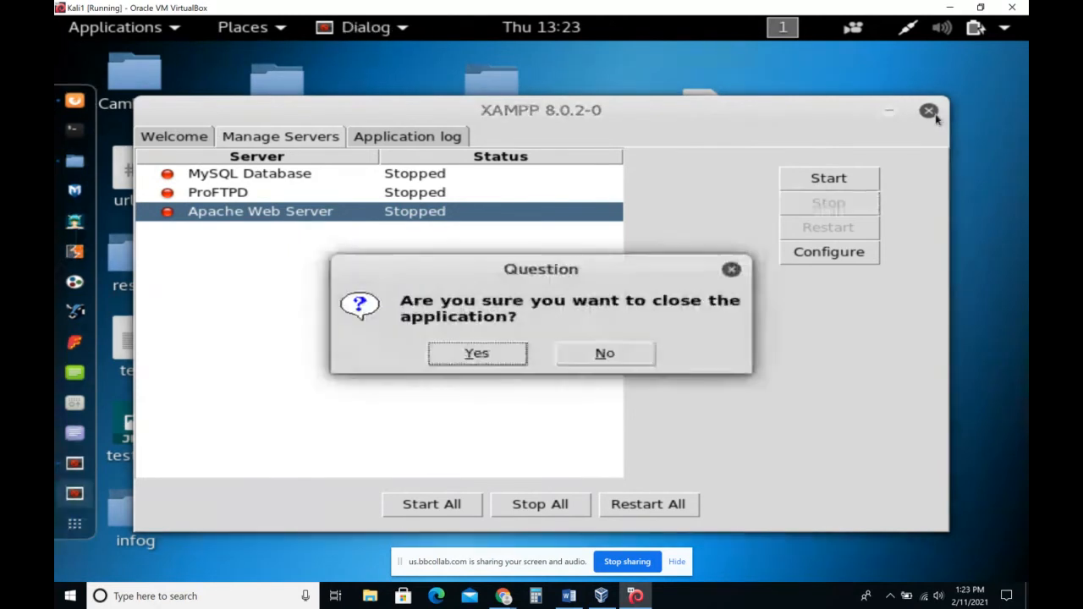
left_click(477, 353)
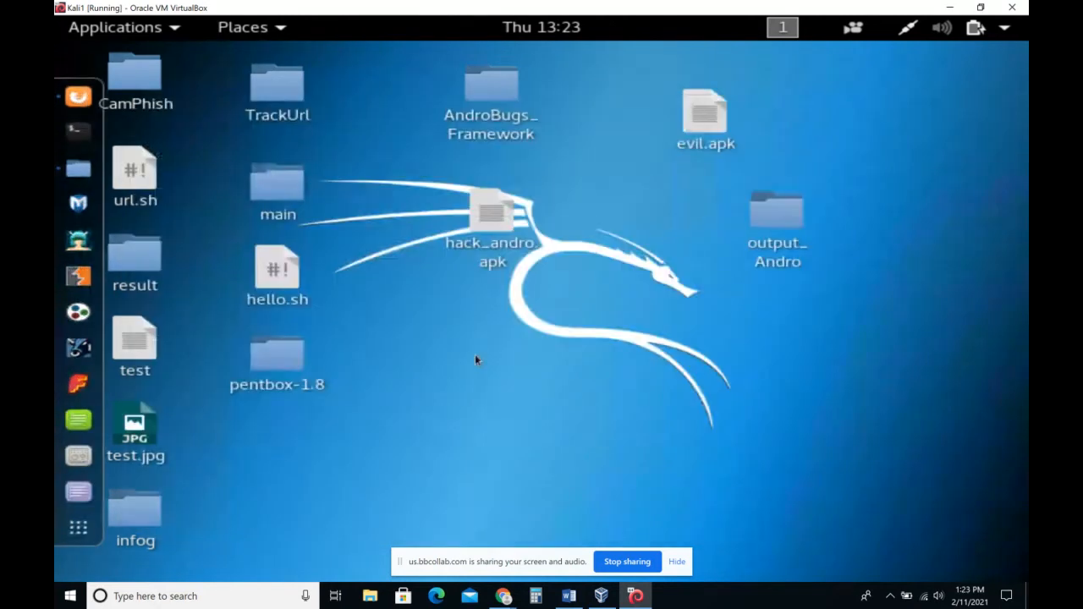
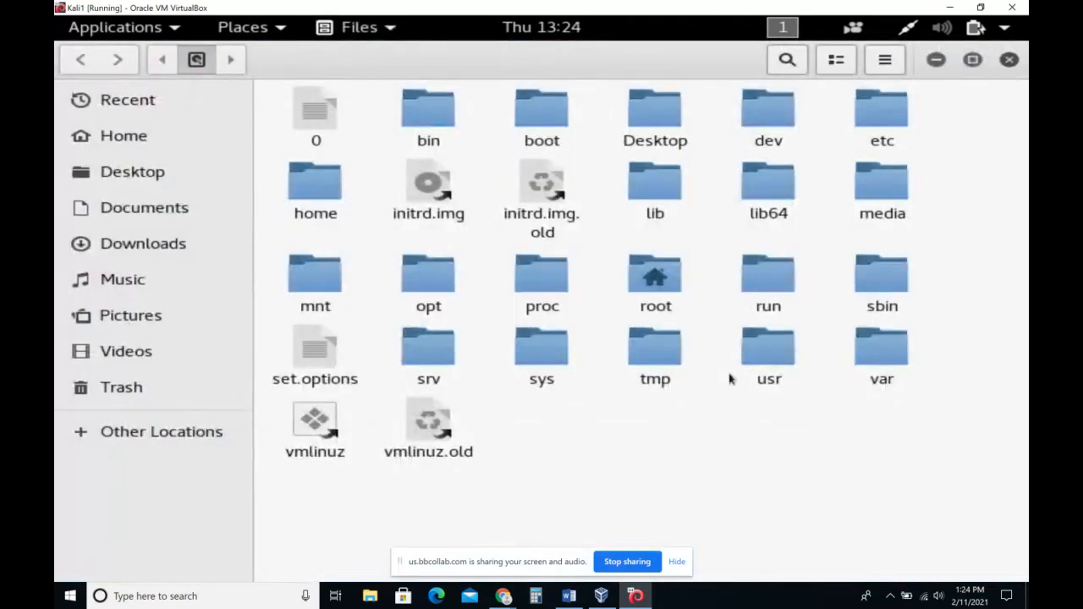
Launch manager-linux-x64.run from /opt/lampp to view the XAMPP server list, and close the manager again
double_click(420, 288)
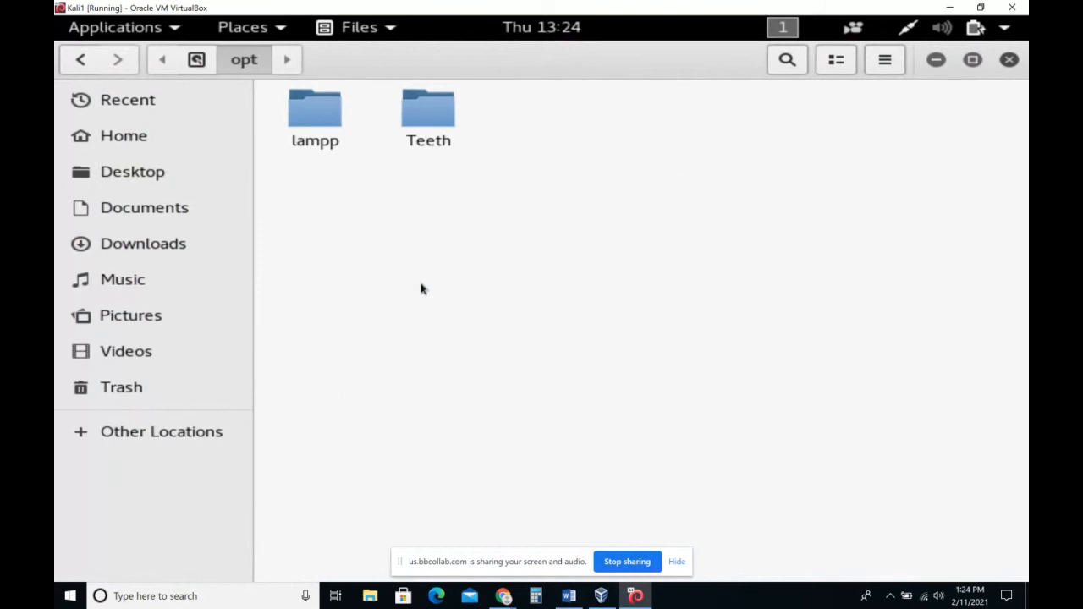
left_click(336, 129)
double_click(336, 129)
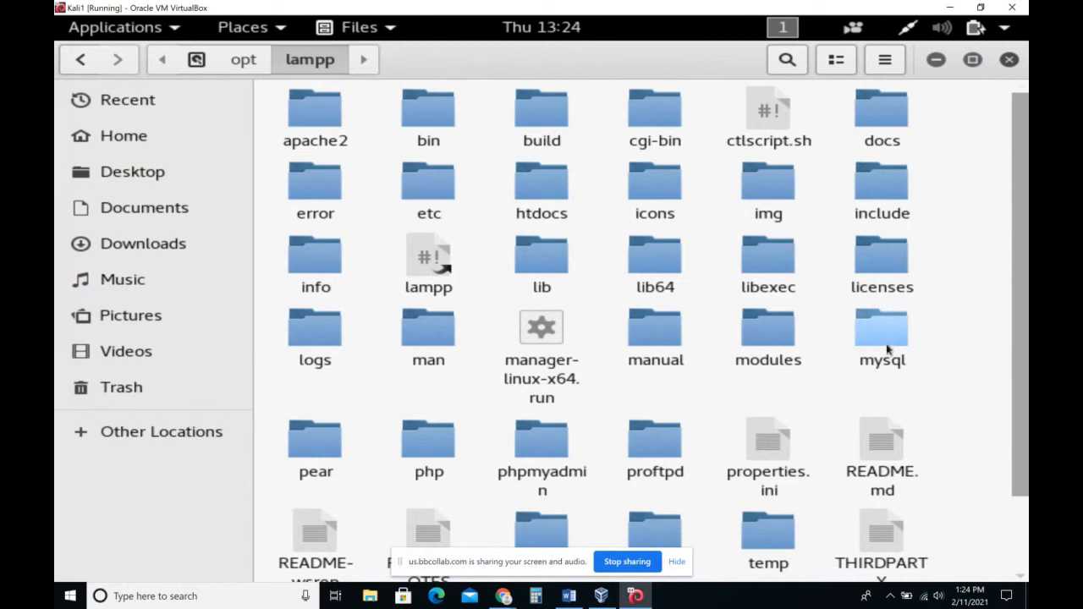
left_click(548, 337)
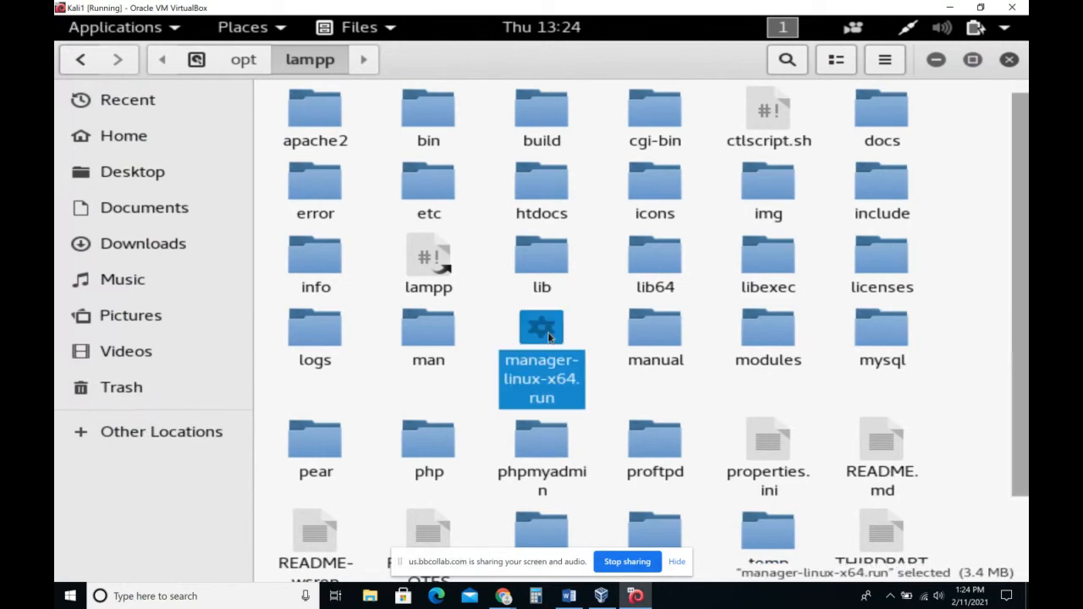
double_click(549, 337)
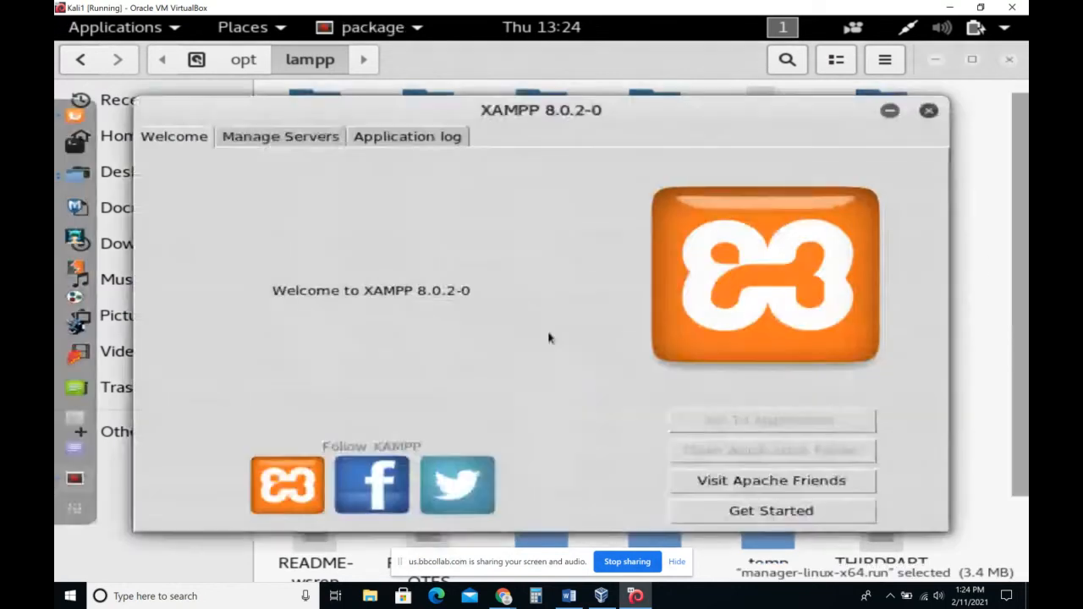
left_click(306, 138)
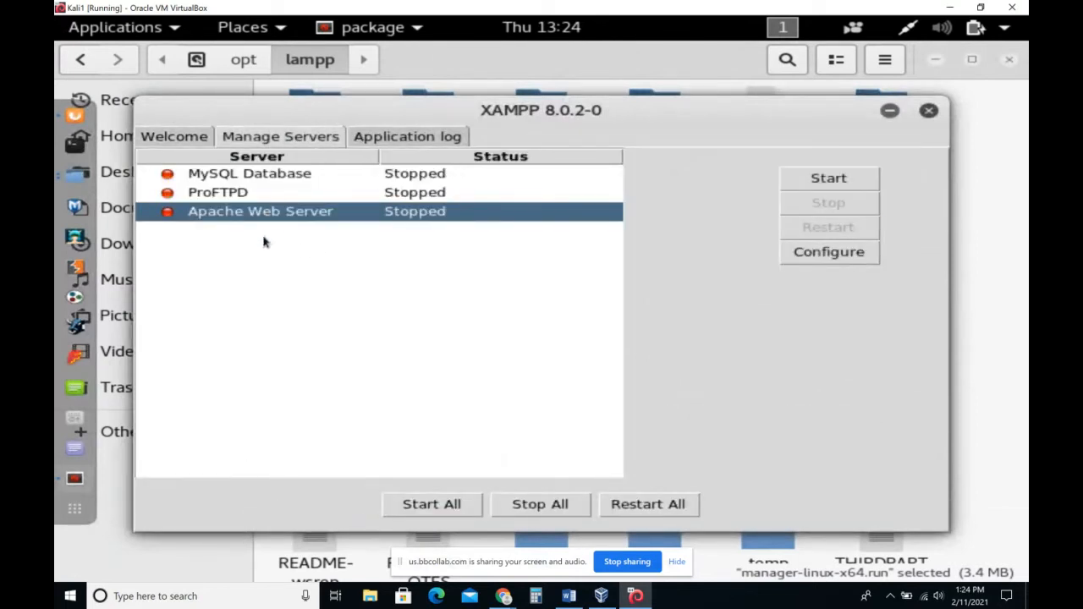
left_click(929, 113)
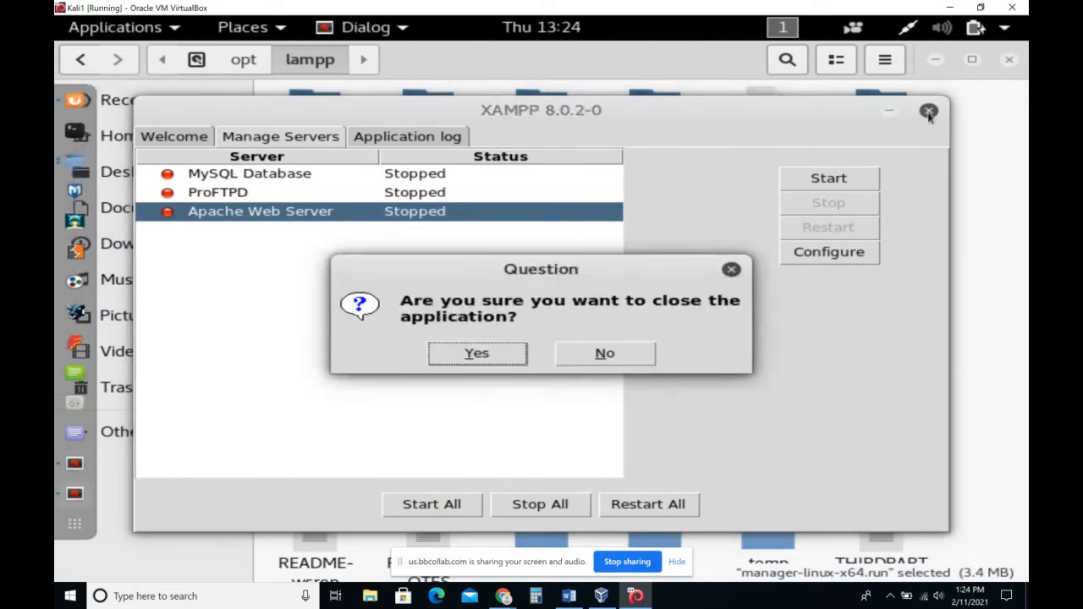
left_click(518, 359)
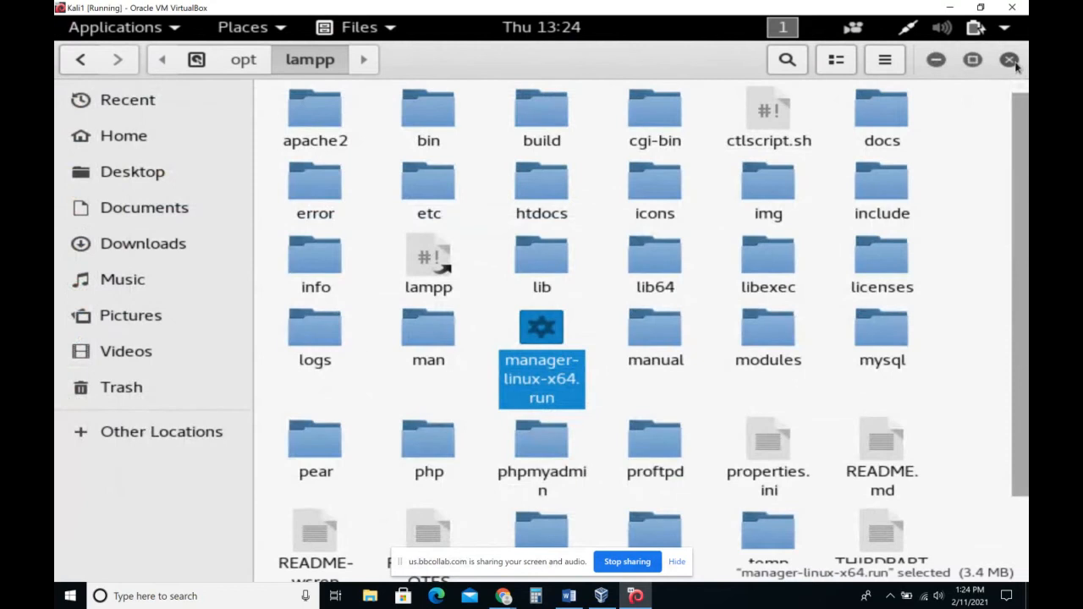
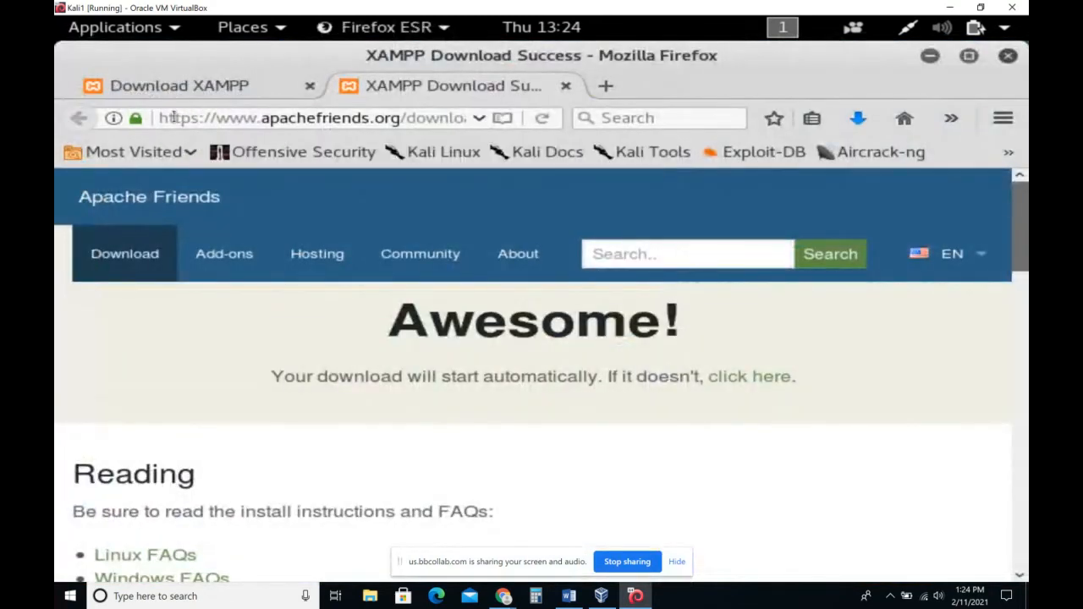
Search the web in Firefox for DVWA, and refine the search to dvwa download
left_click_drag(159, 117, 650, 146)
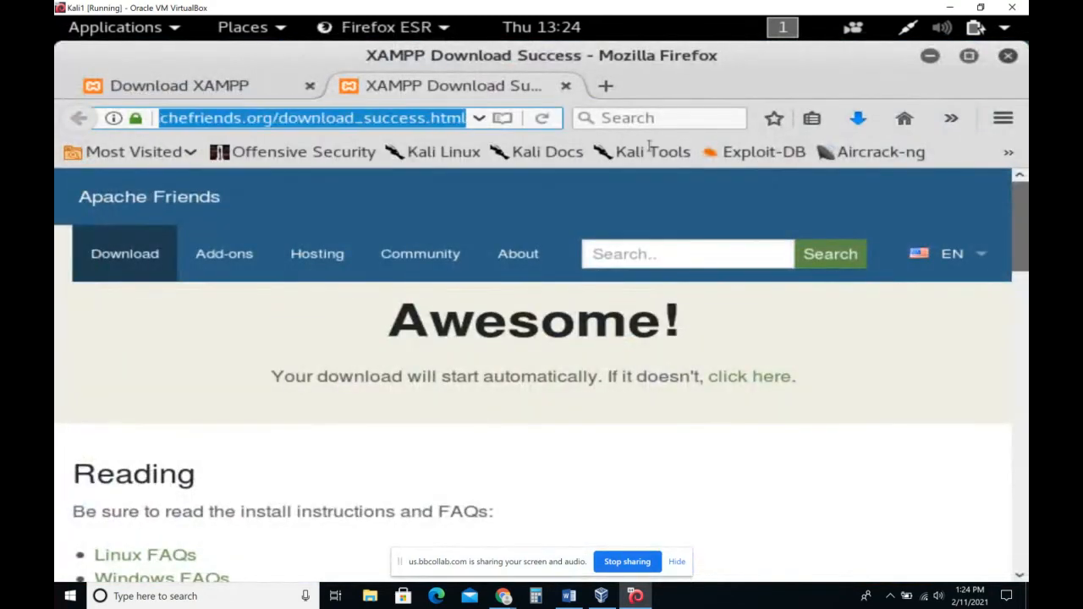
type("DVWA")
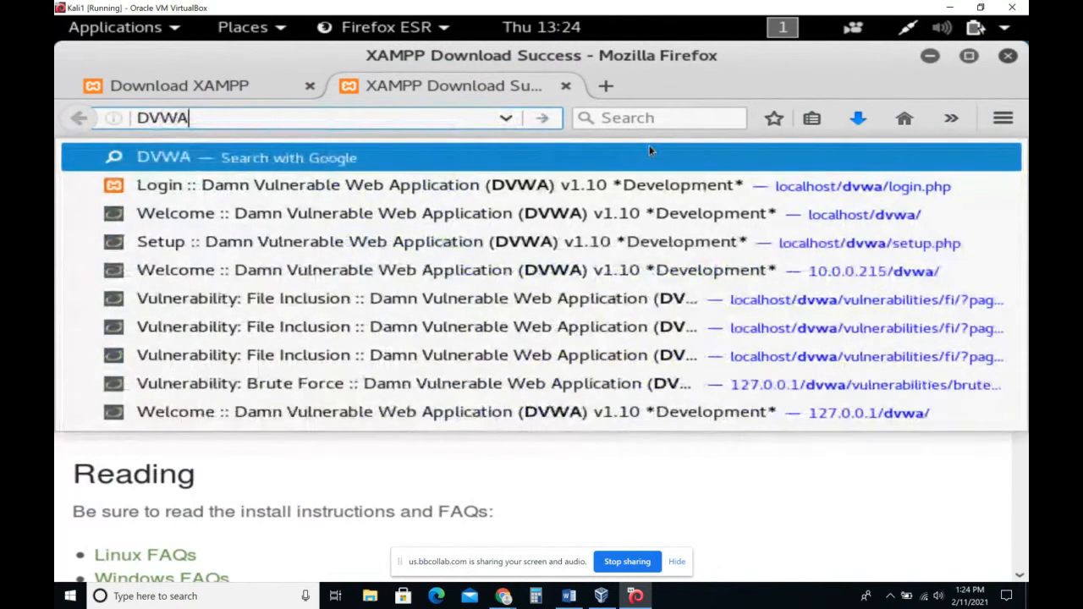
key("Return")
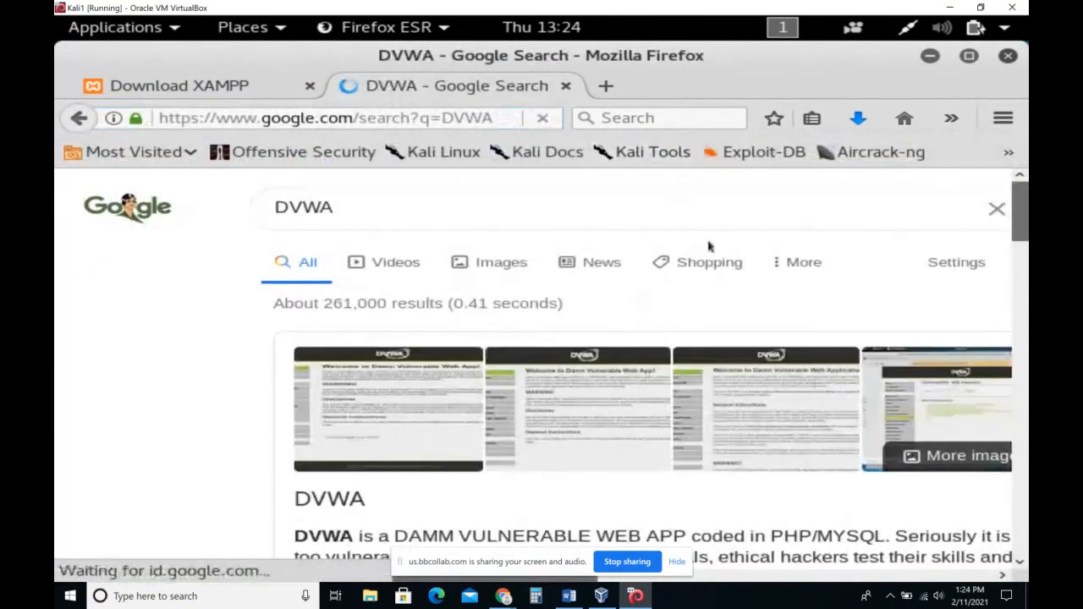
scroll(709, 246, "down", 5)
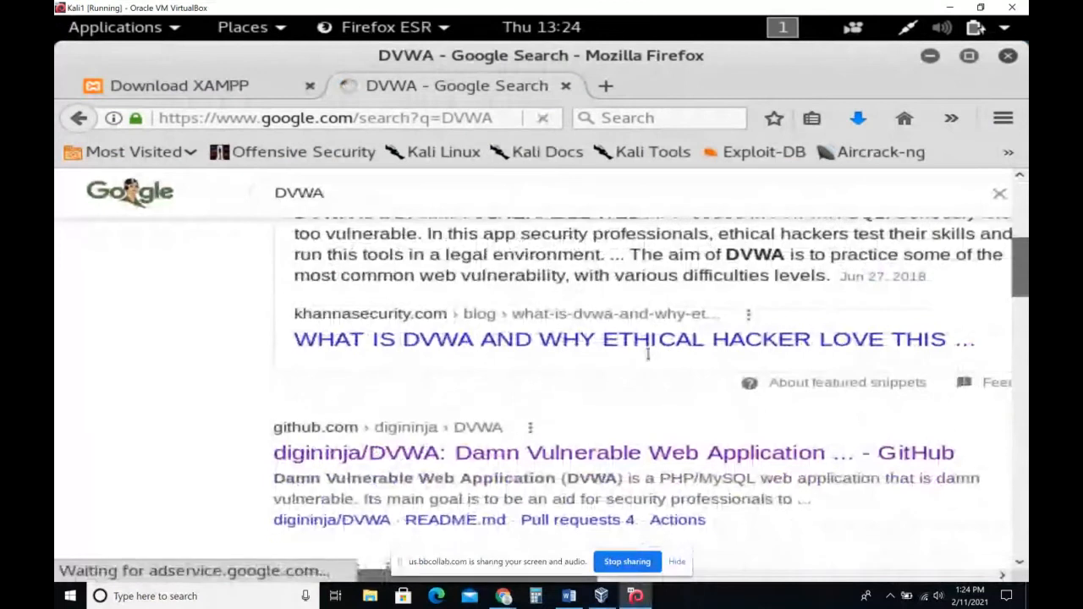
scroll(506, 453, "up", 2)
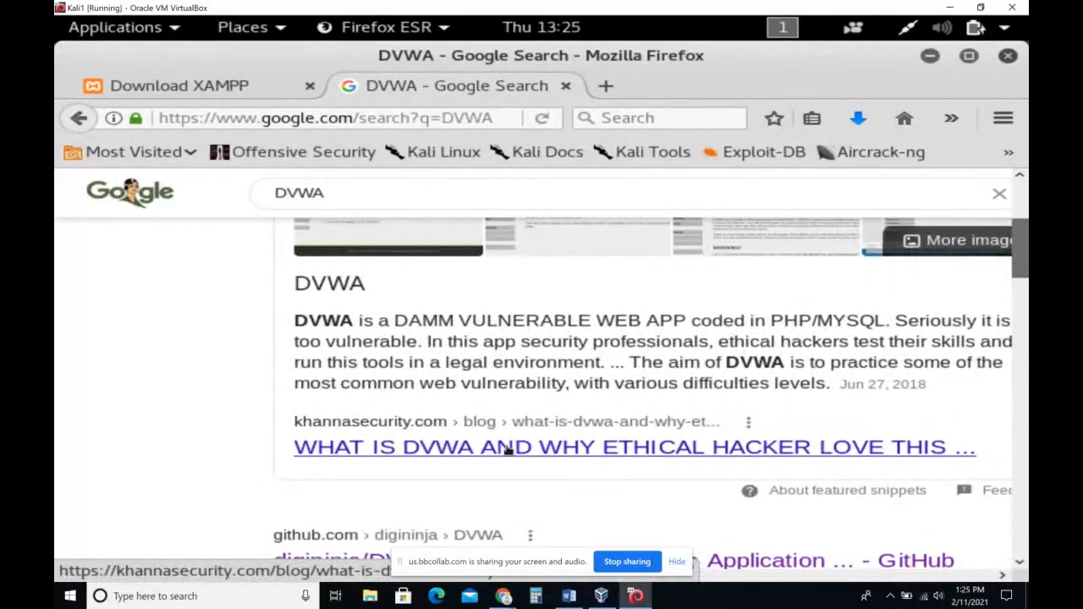
left_click(398, 198)
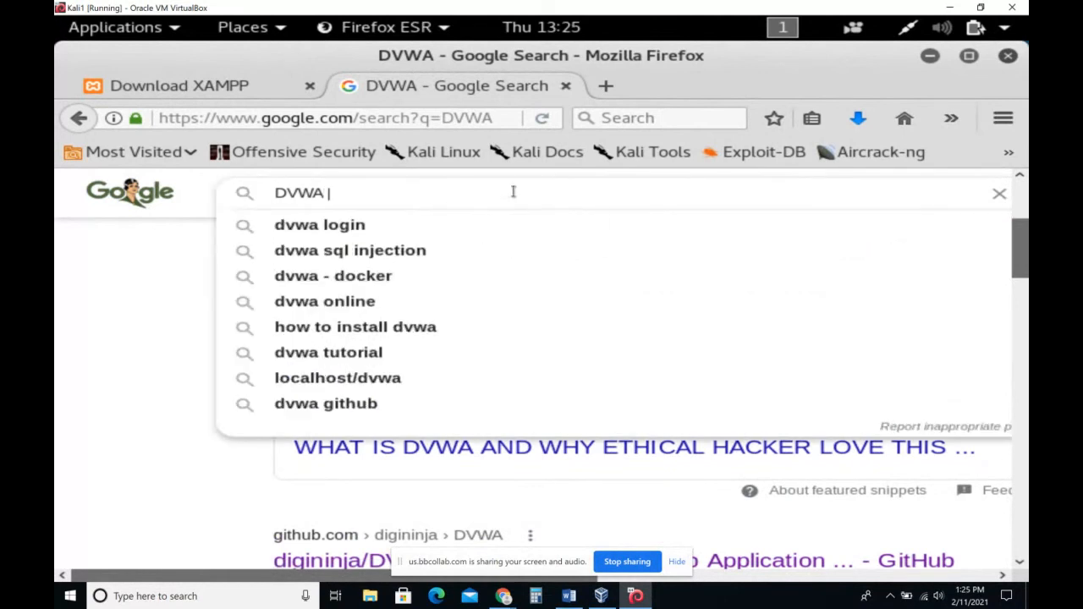
left_click(492, 220)
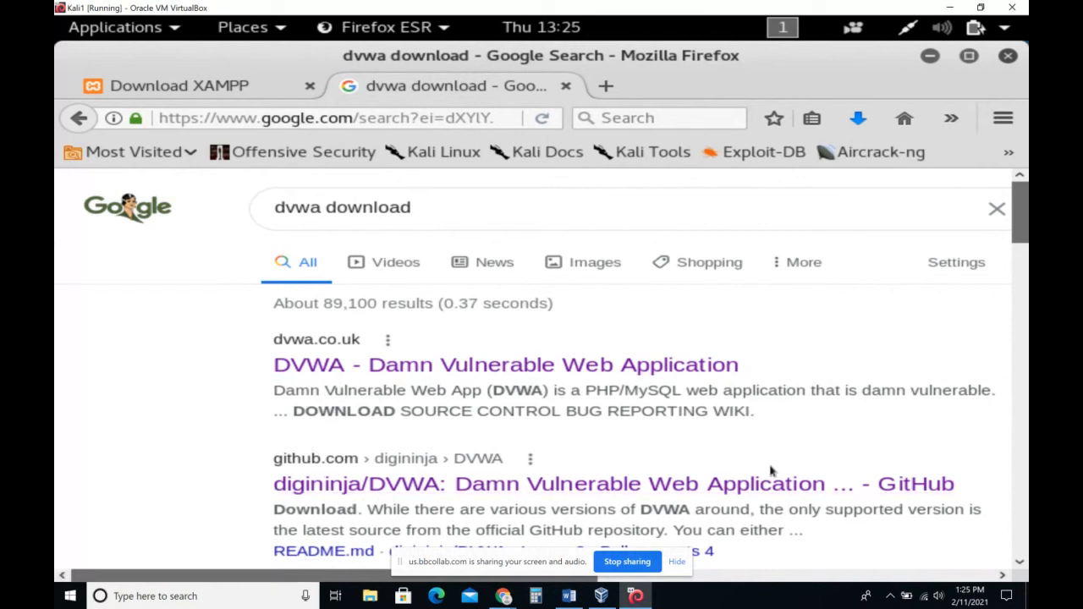
Download DVWA-master.zip from the dvwa.co.uk site, save the file, and check it in the download list
left_click(677, 364)
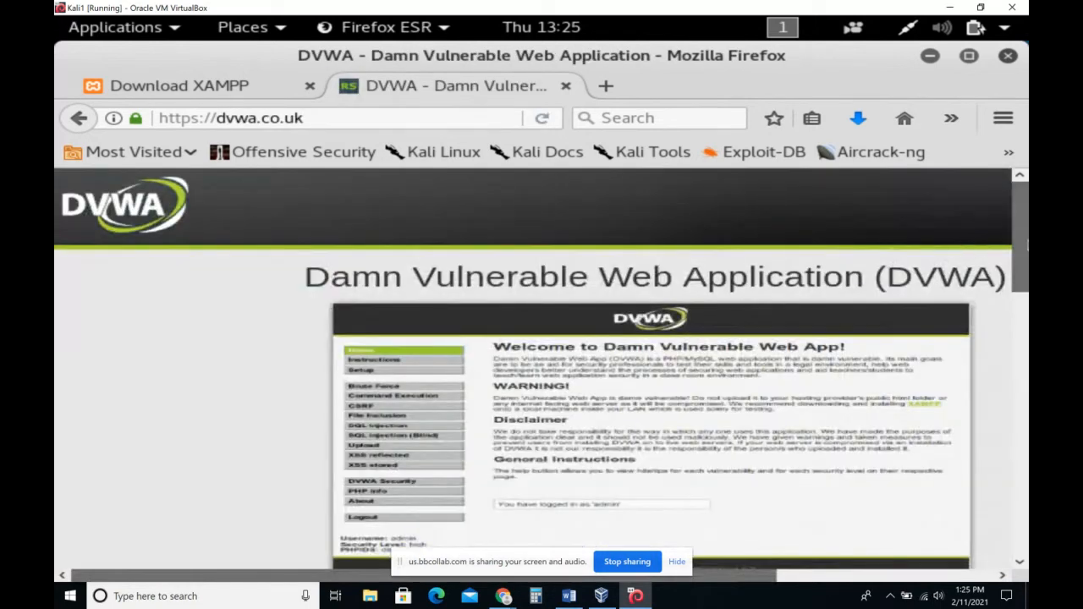
left_click_drag(1028, 245, 1028, 421)
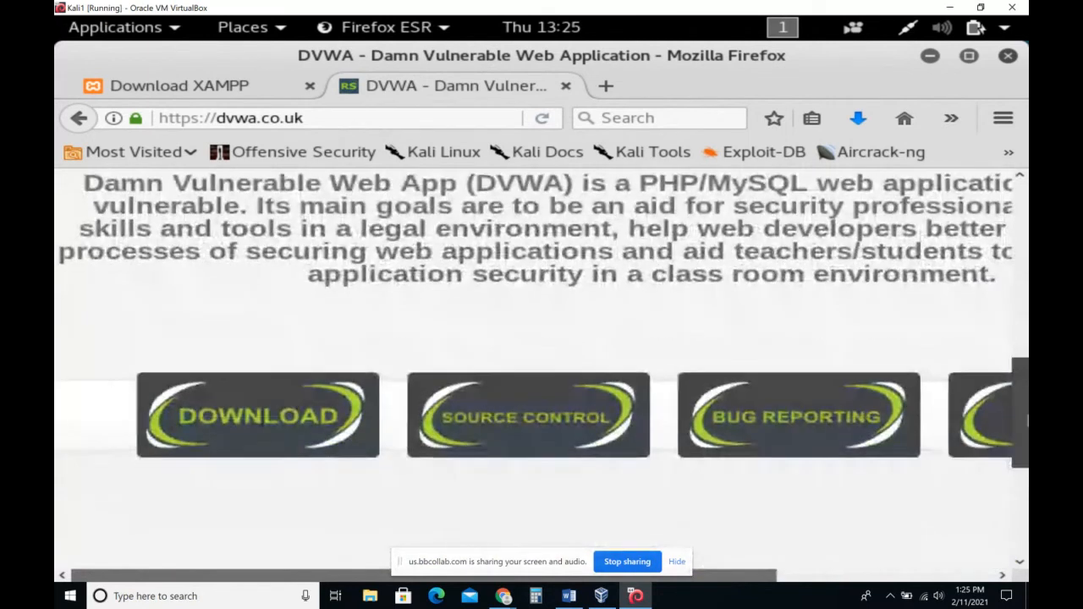
left_click(263, 435)
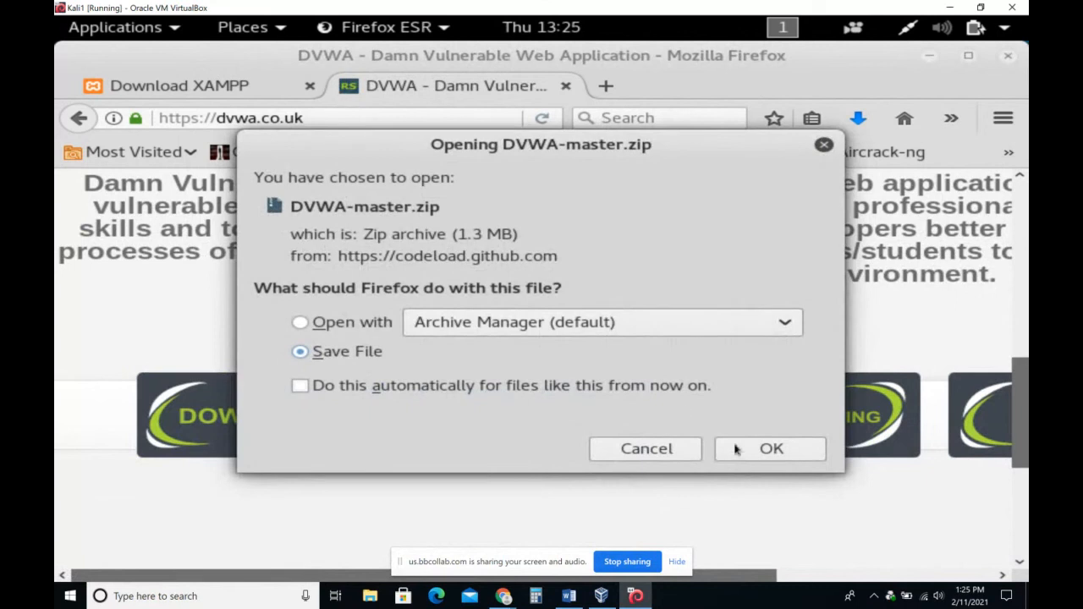
left_click(758, 455)
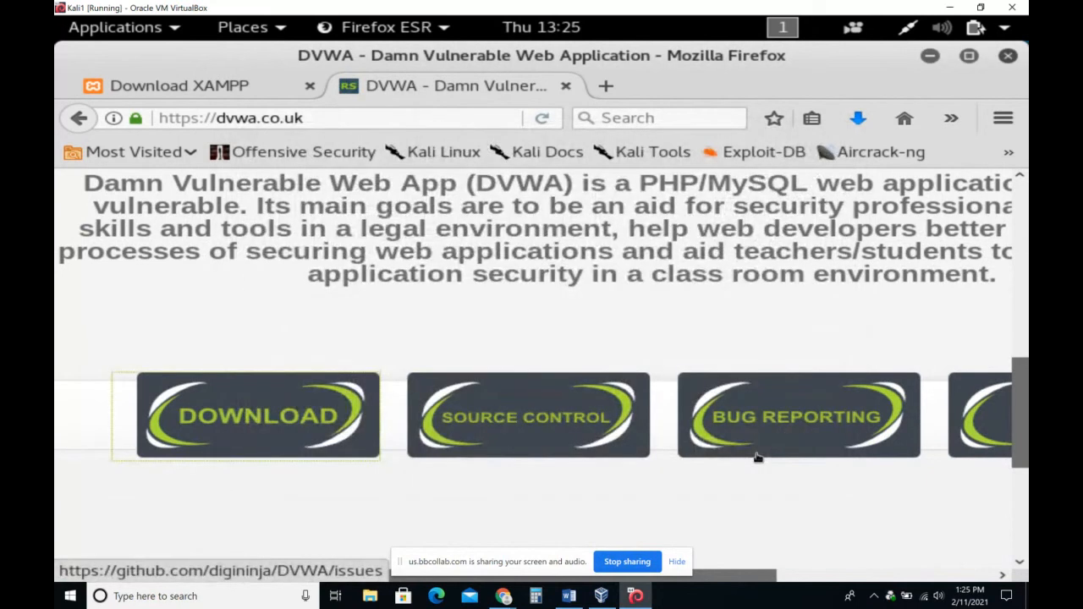
left_click(860, 122)
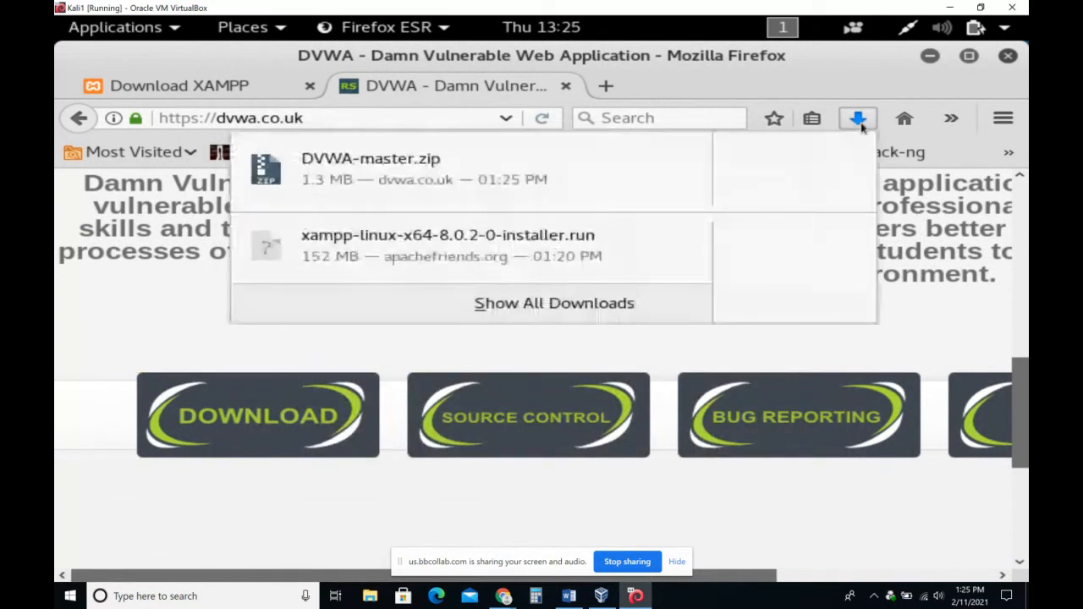
left_click(968, 219)
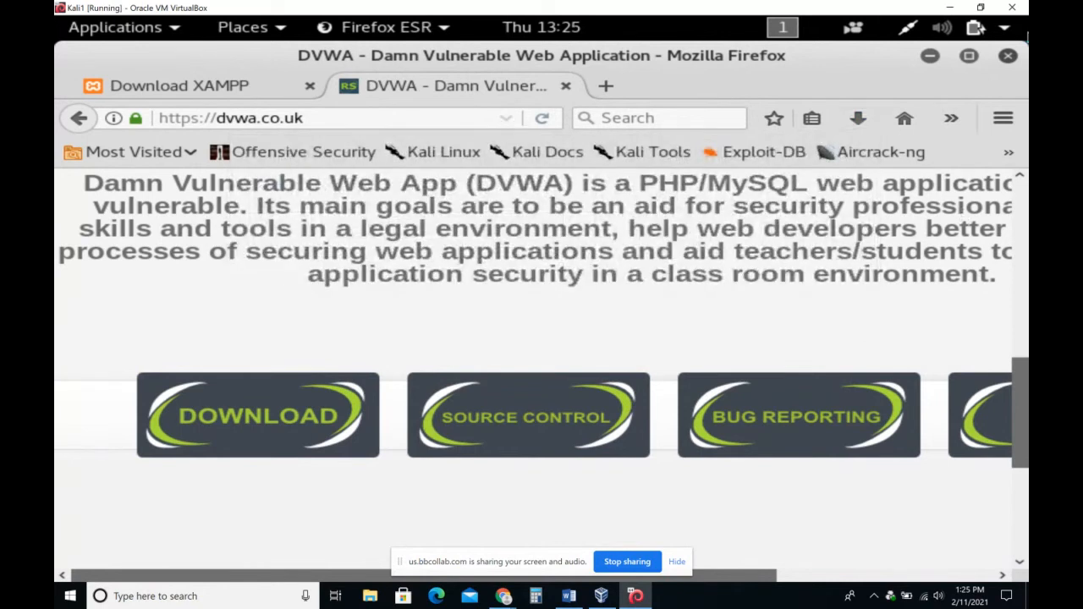
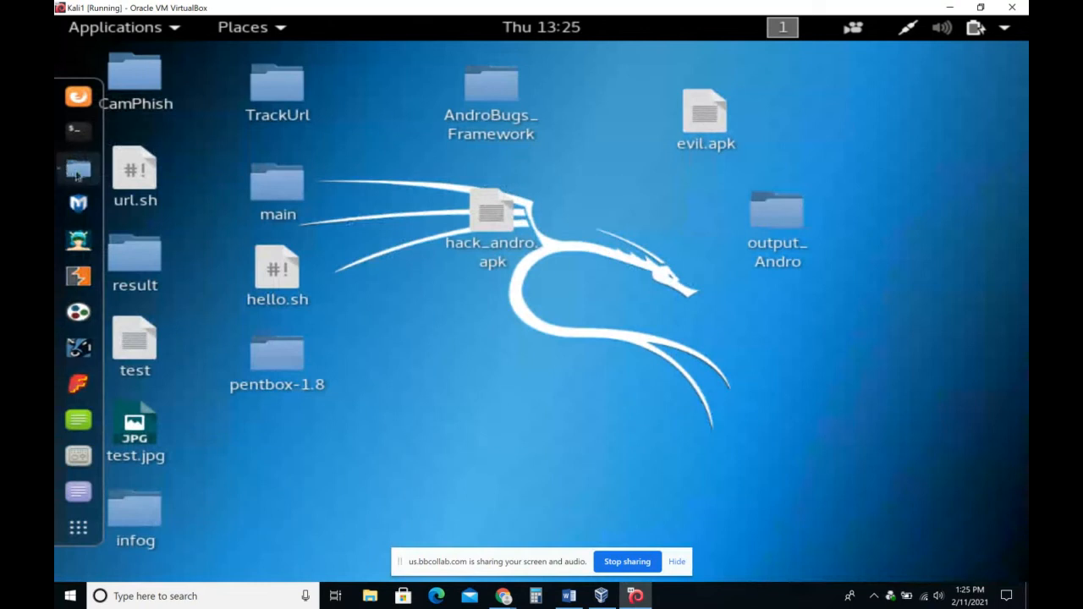
Open DVWA-master.zip from the Downloads folder to view its contents, and close the archive
left_click(256, 36)
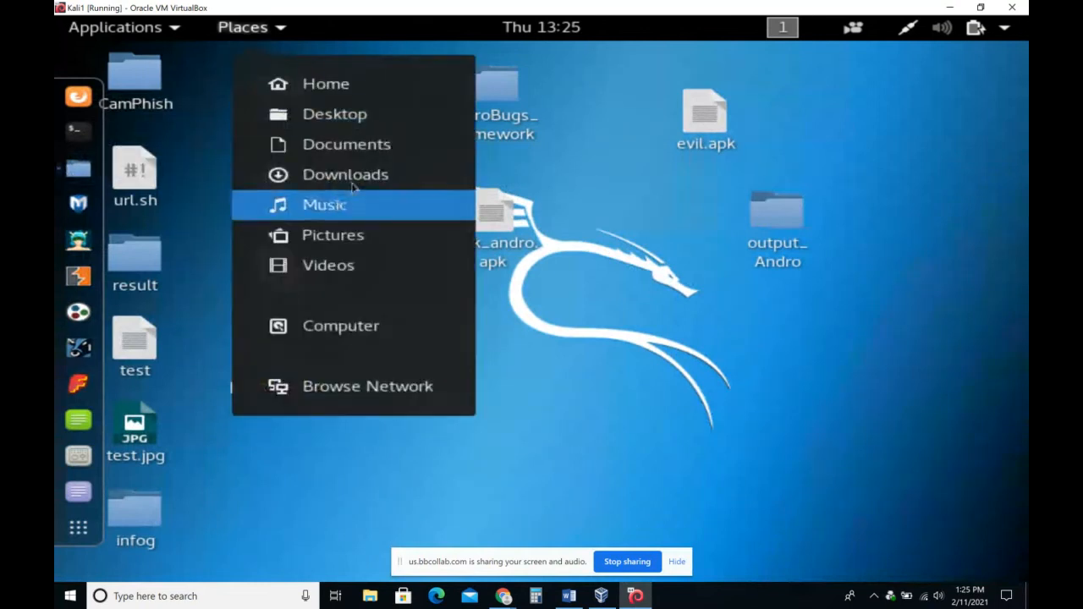
left_click(351, 178)
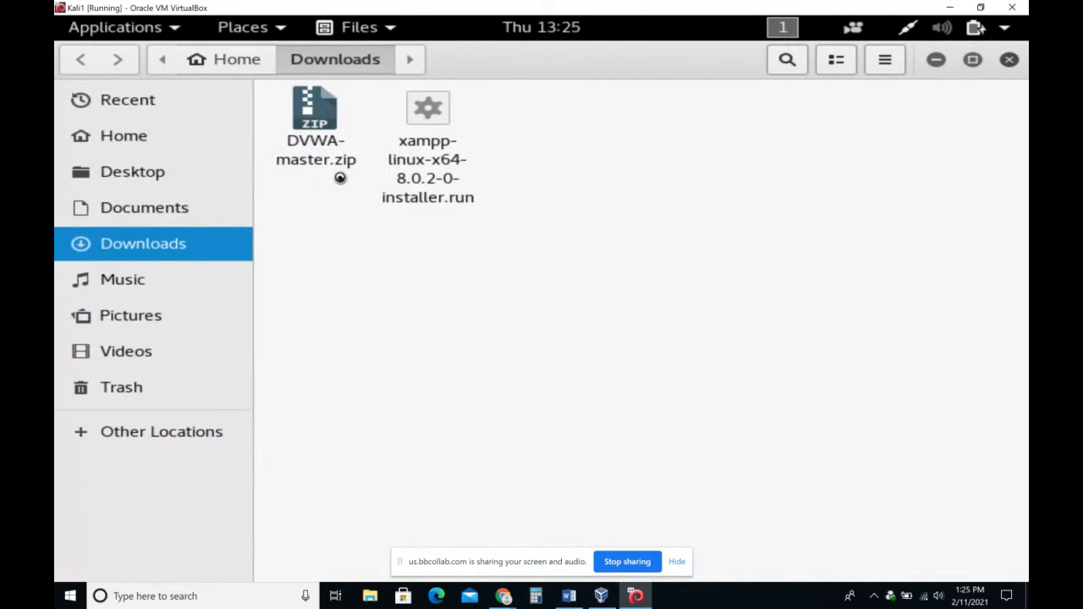
double_click(328, 116)
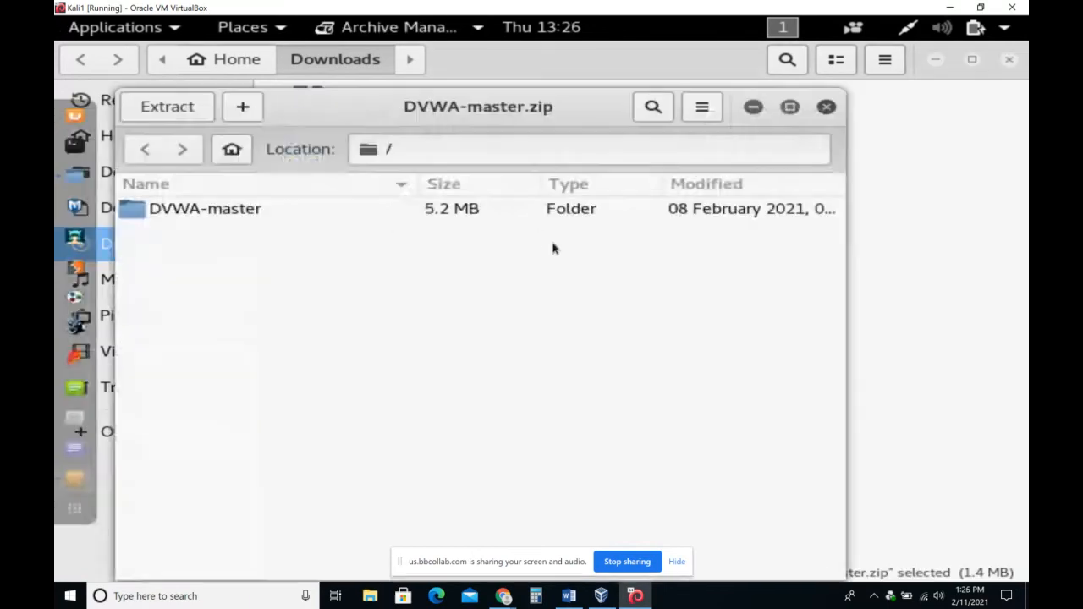
left_click(827, 107)
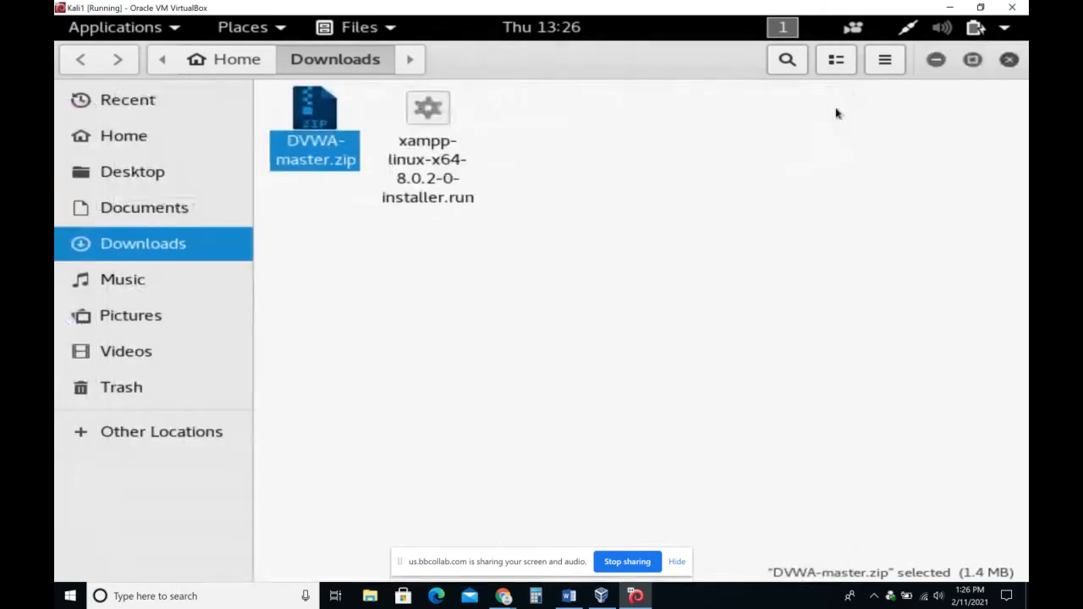
Extract DVWA-master.zip inside the Downloads folder, check the contents of the extracted DVWA-master folder, and return to Downloads
right_click(303, 113)
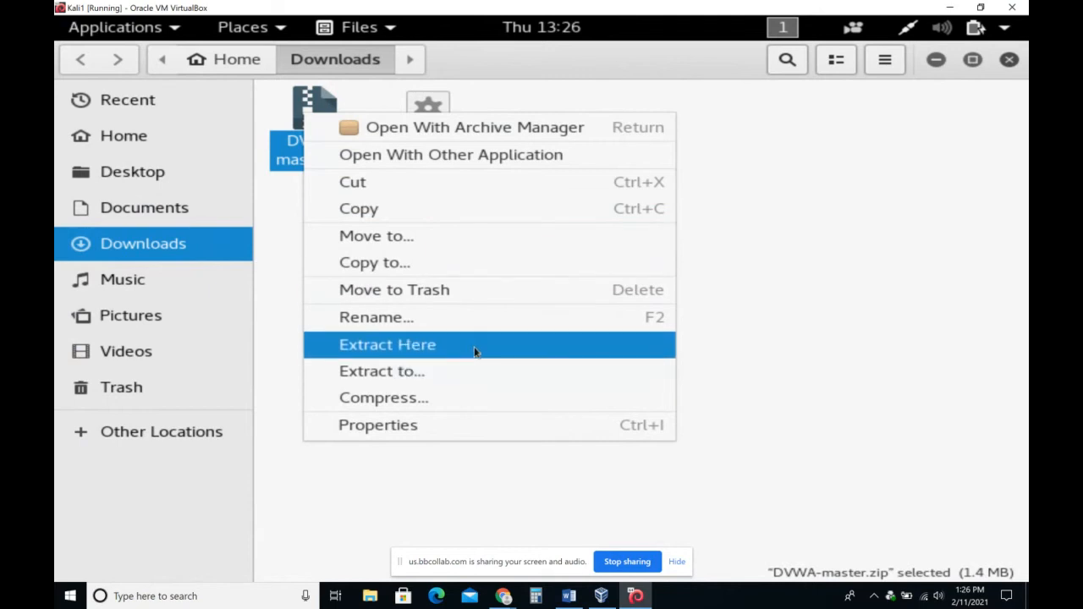
left_click(417, 349)
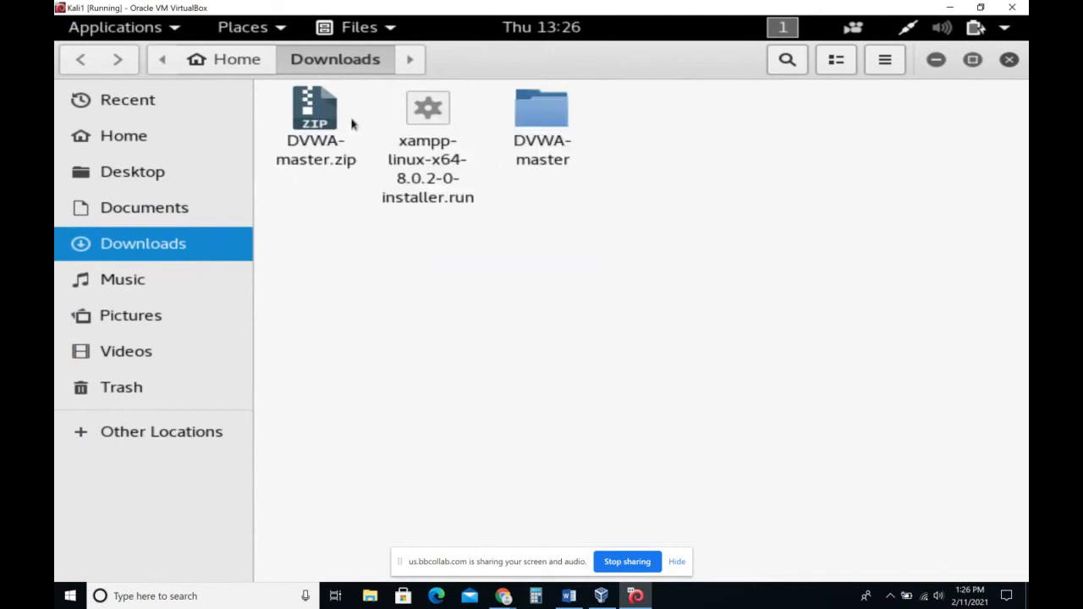
double_click(555, 114)
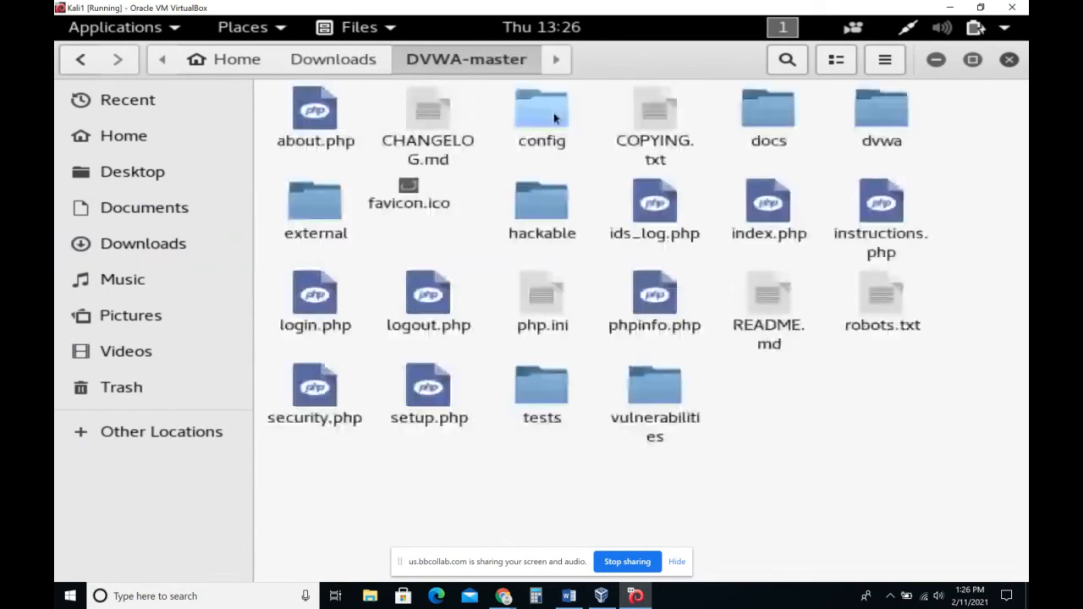
left_click(81, 61)
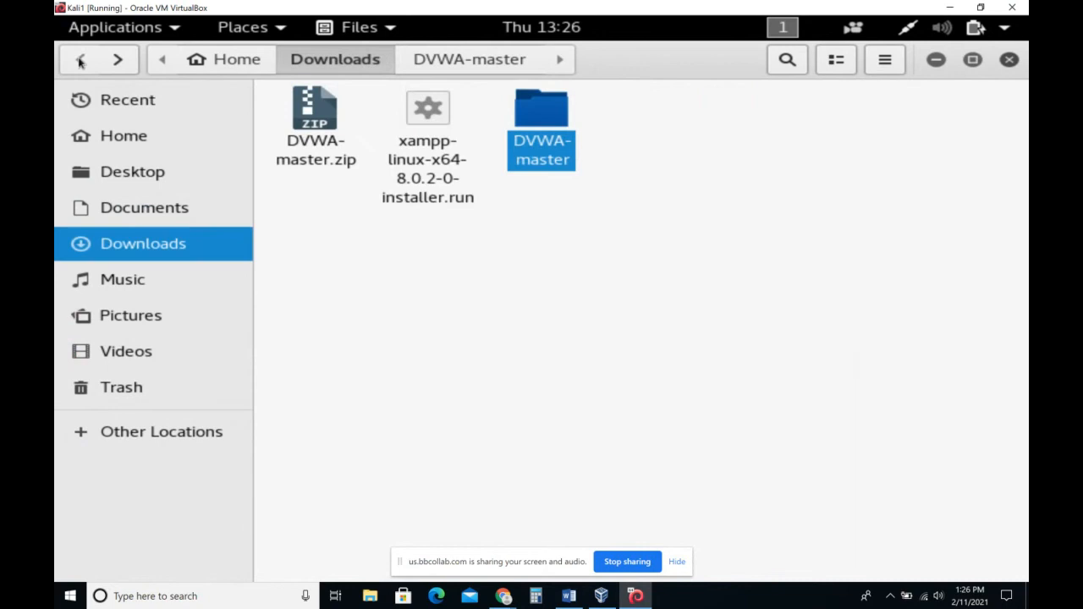
Rename the extracted DVWA-master folder in Downloads as dvwa
right_click(538, 144)
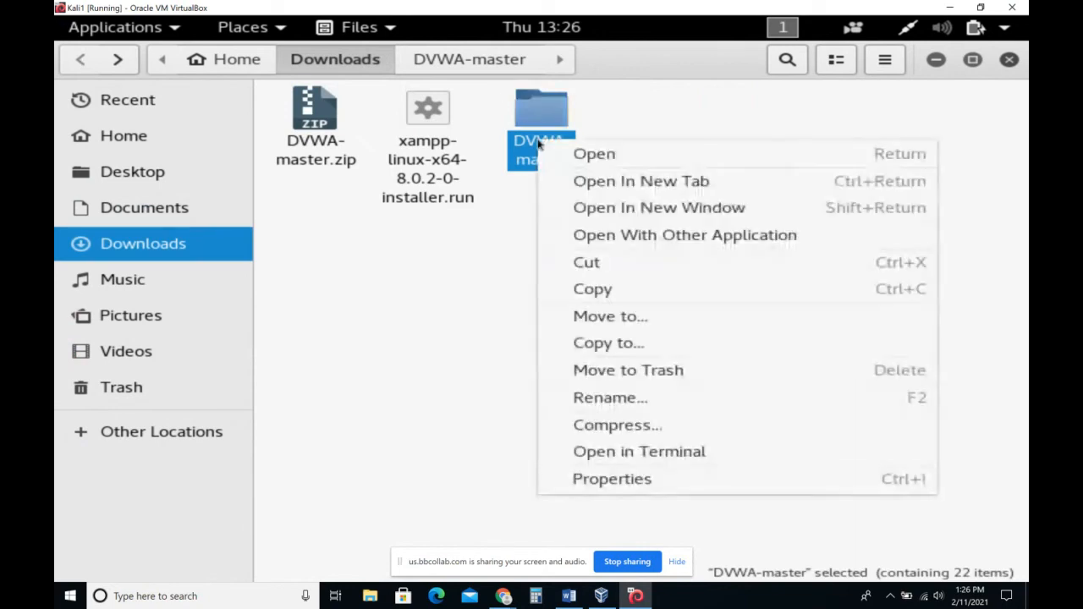
left_click(625, 403)
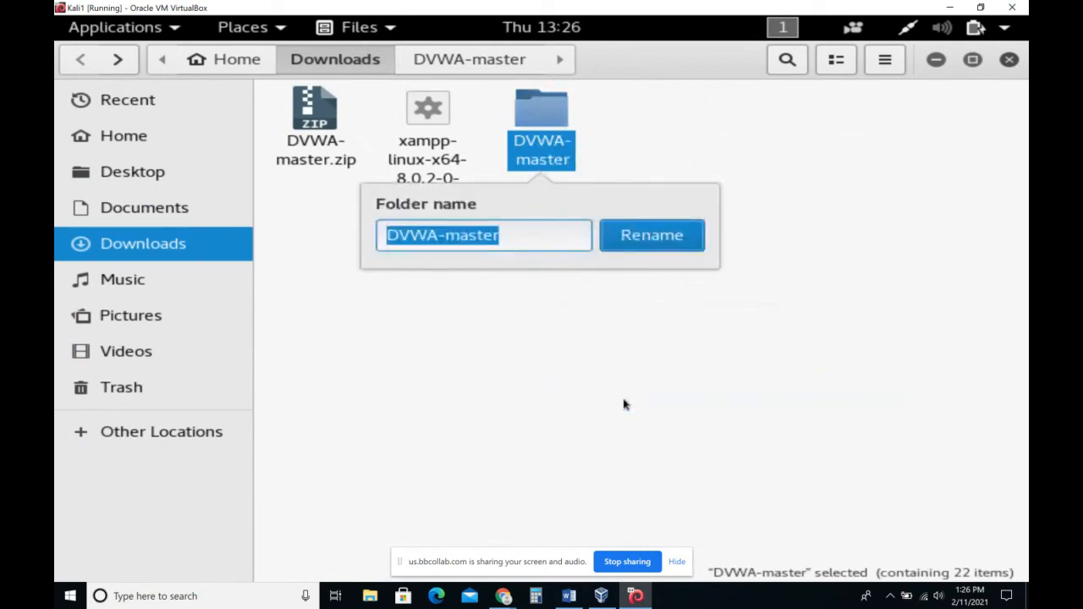
key("BackSpace")
type("DVWA")
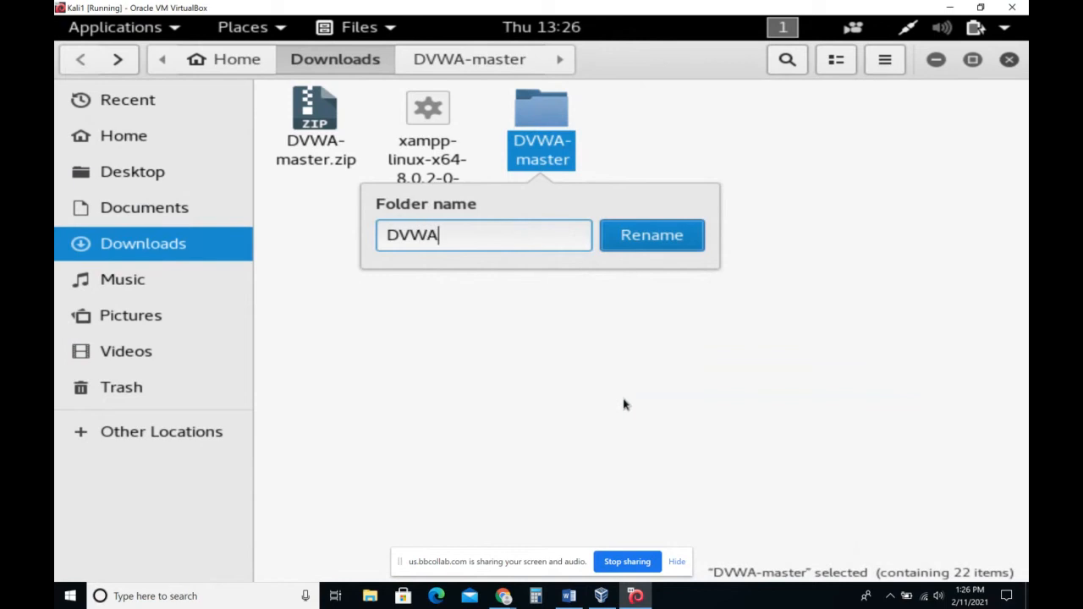
key("BackSpace")
key("BackSpace")
key("BackSpace")
key("BackSpace")
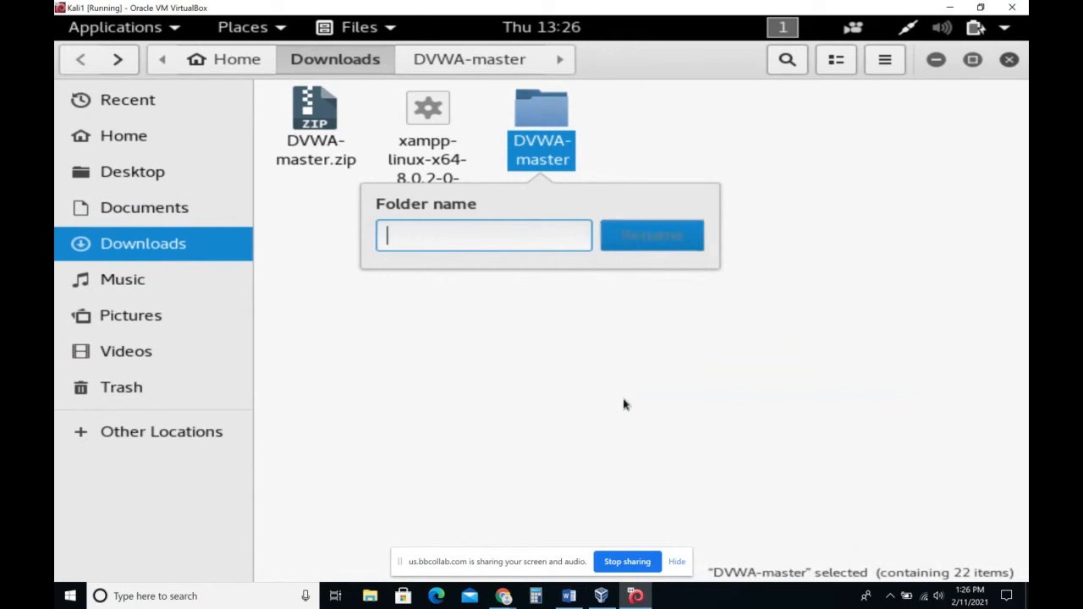
type("dvwa")
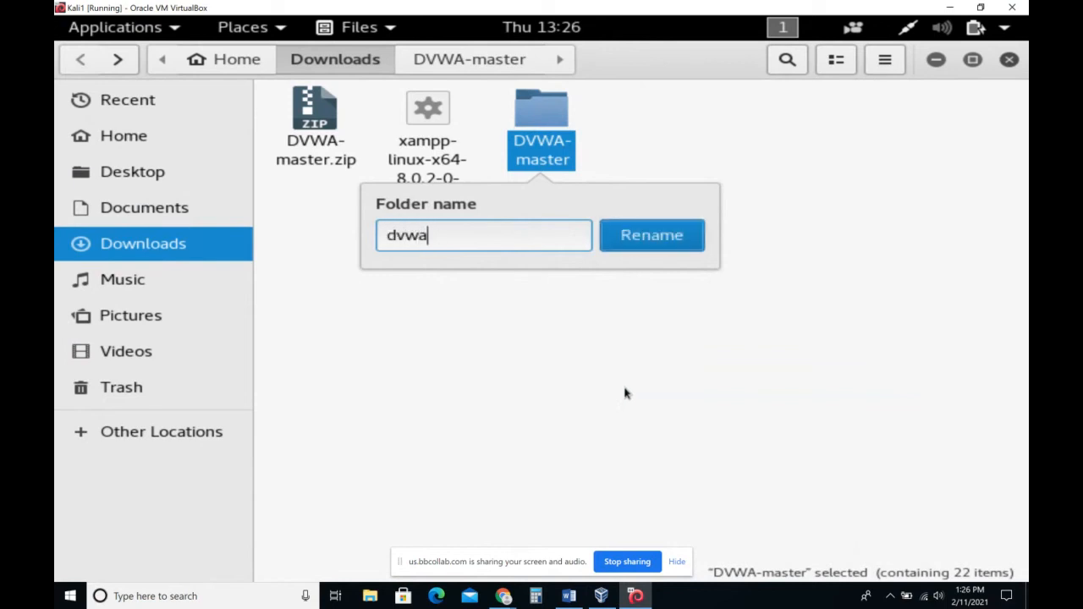
left_click(654, 246)
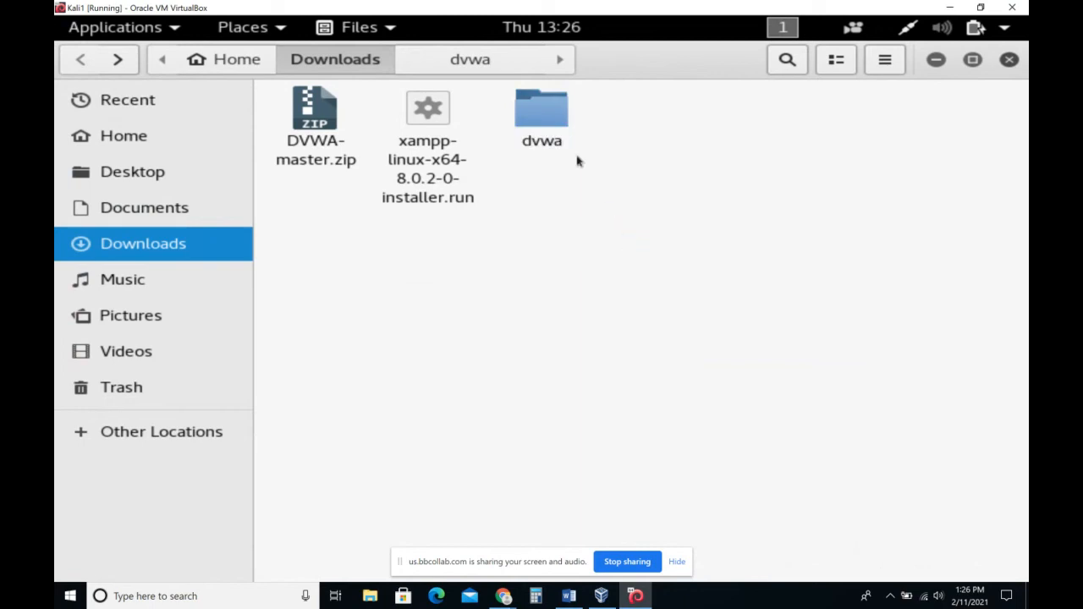
Copy the dvwa folder from Downloads and paste it into /opt/lampp/htdocs
right_click(538, 107)
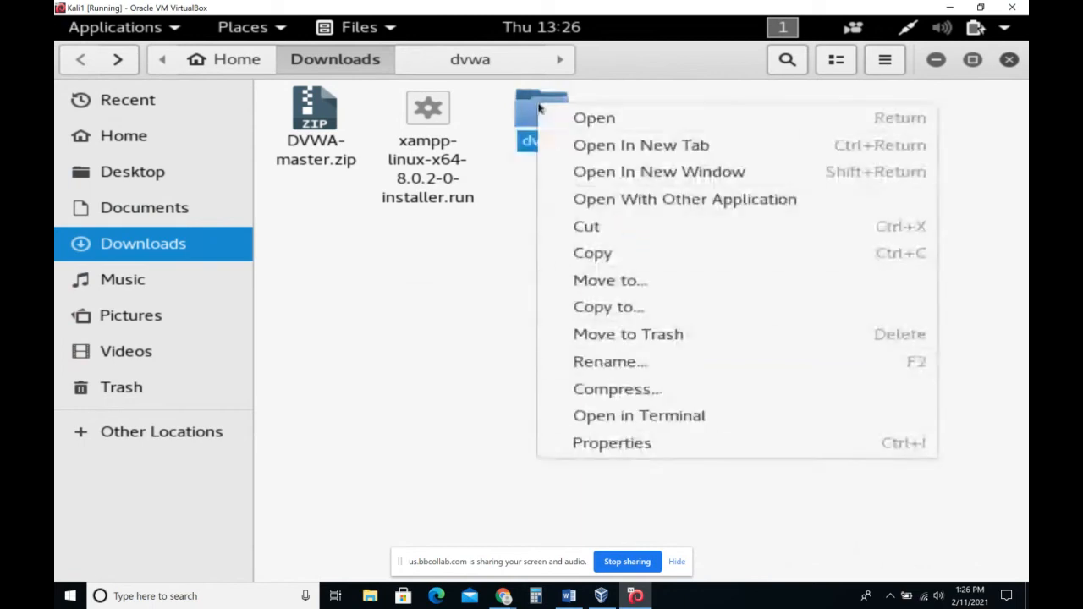
left_click(606, 256)
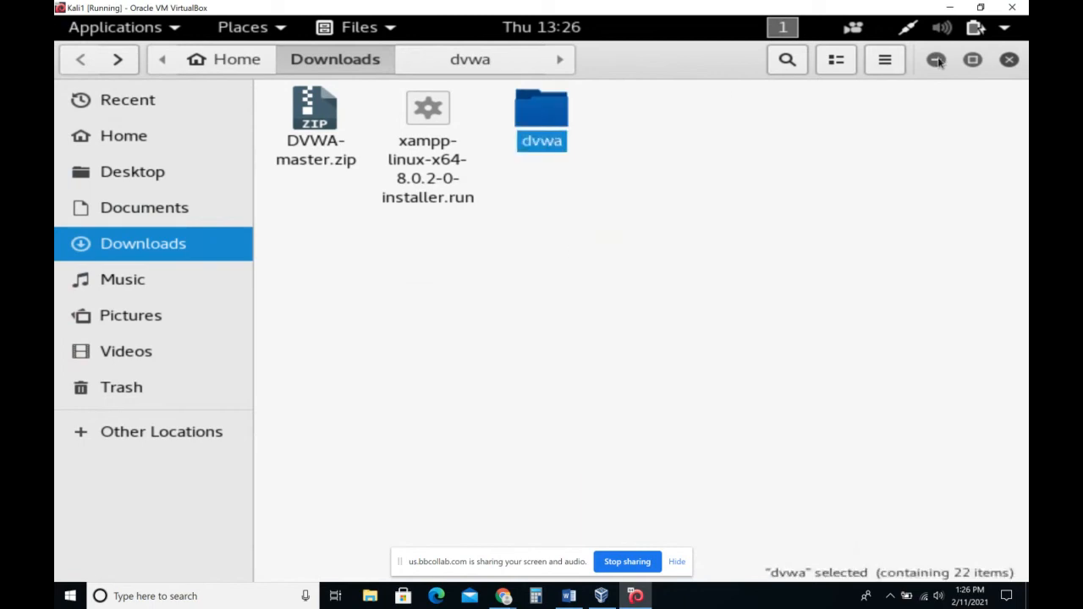
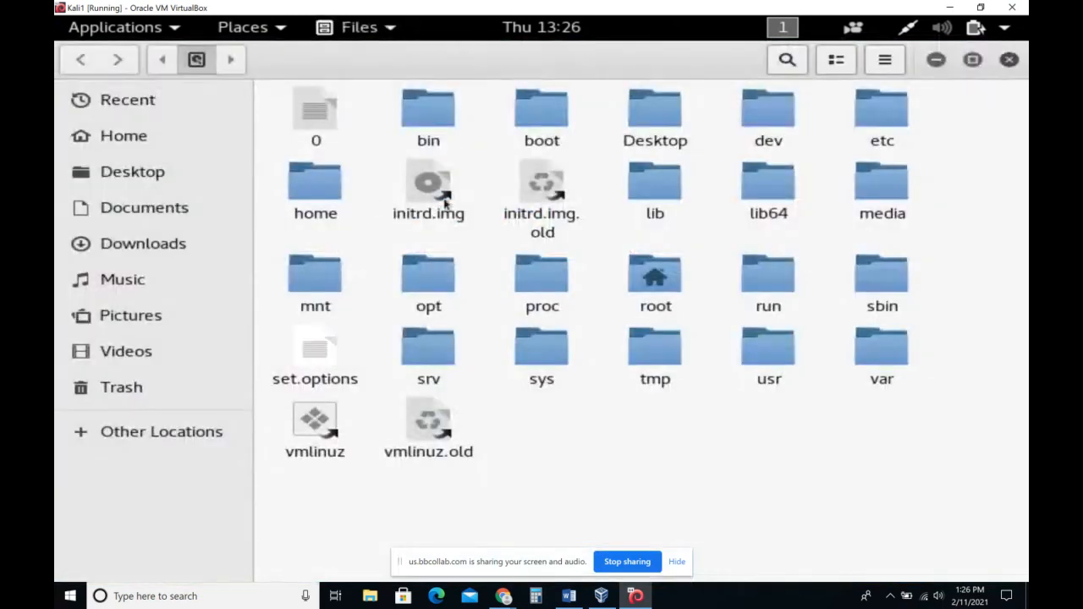
double_click(446, 291)
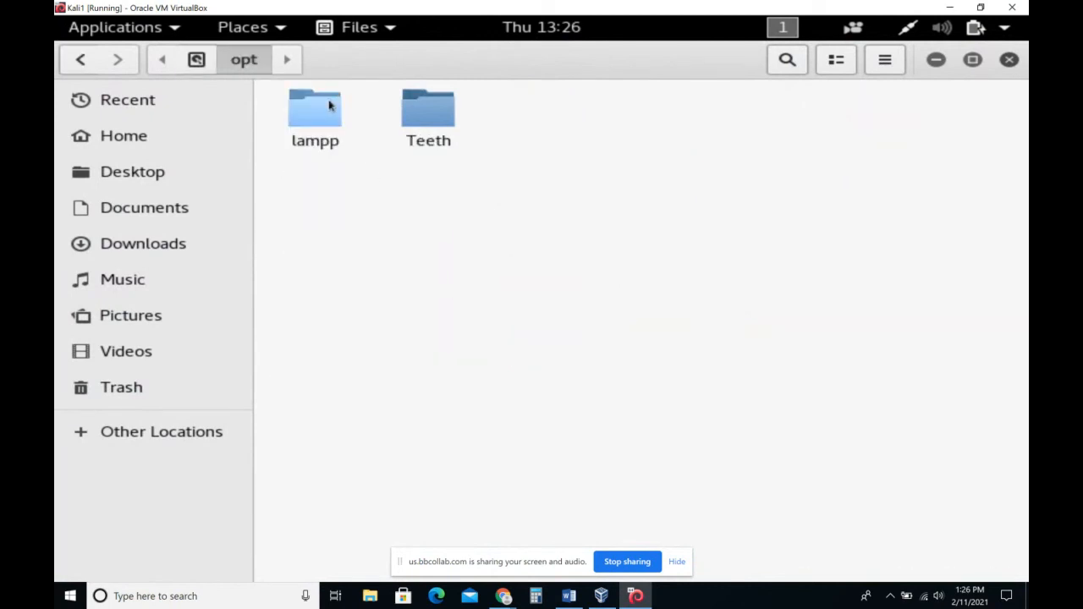
double_click(319, 109)
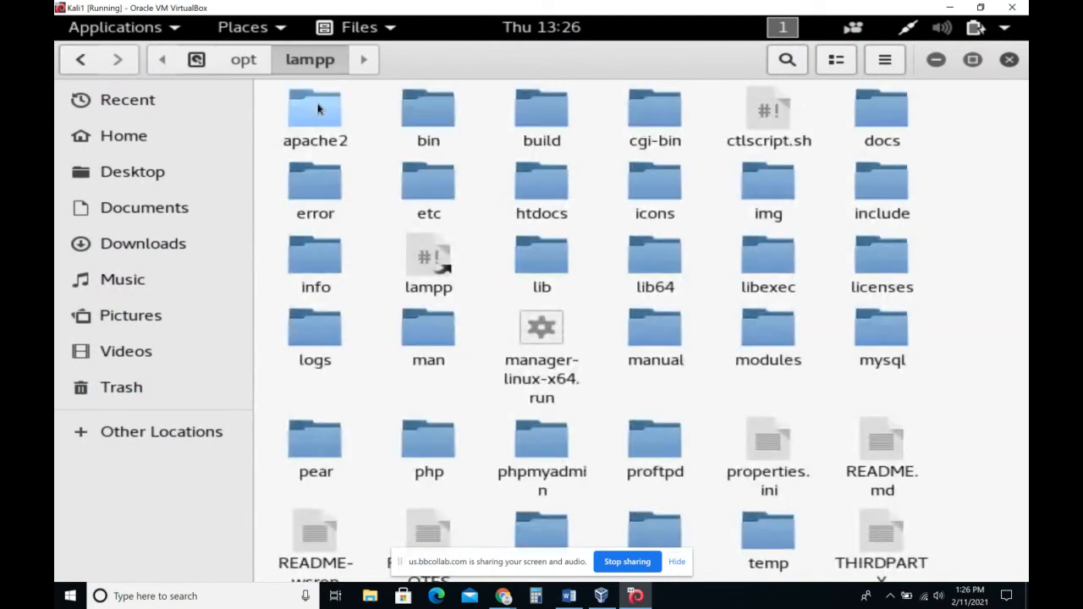
double_click(558, 191)
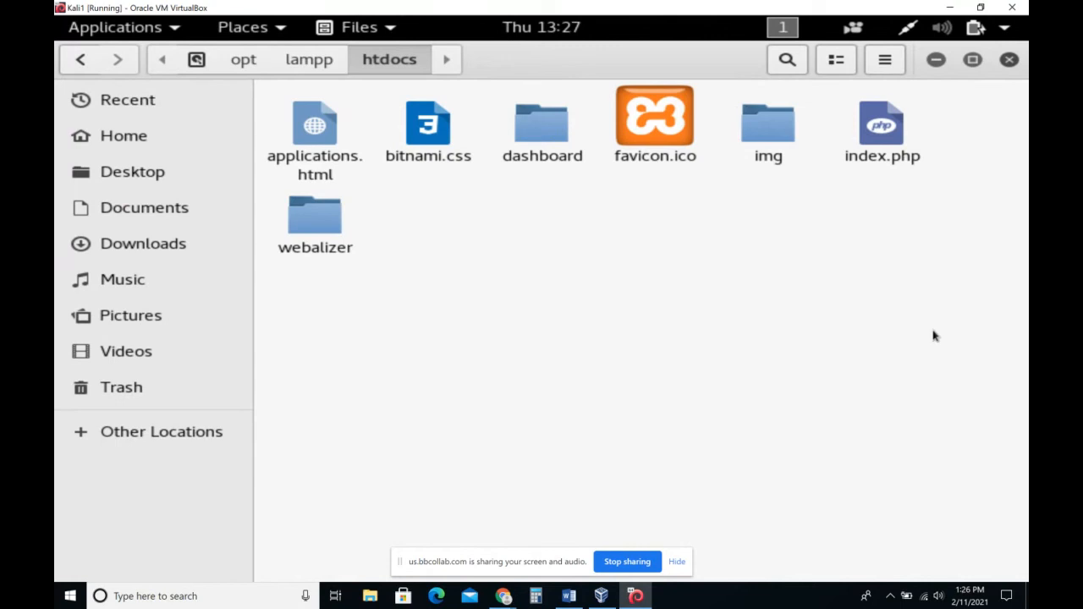
right_click(478, 223)
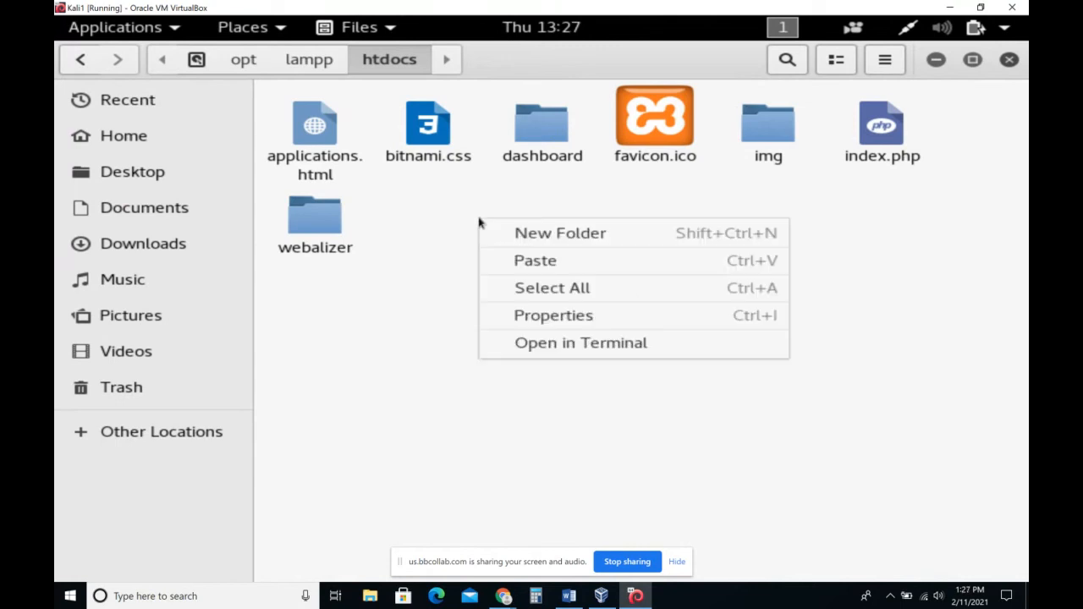
left_click(535, 262)
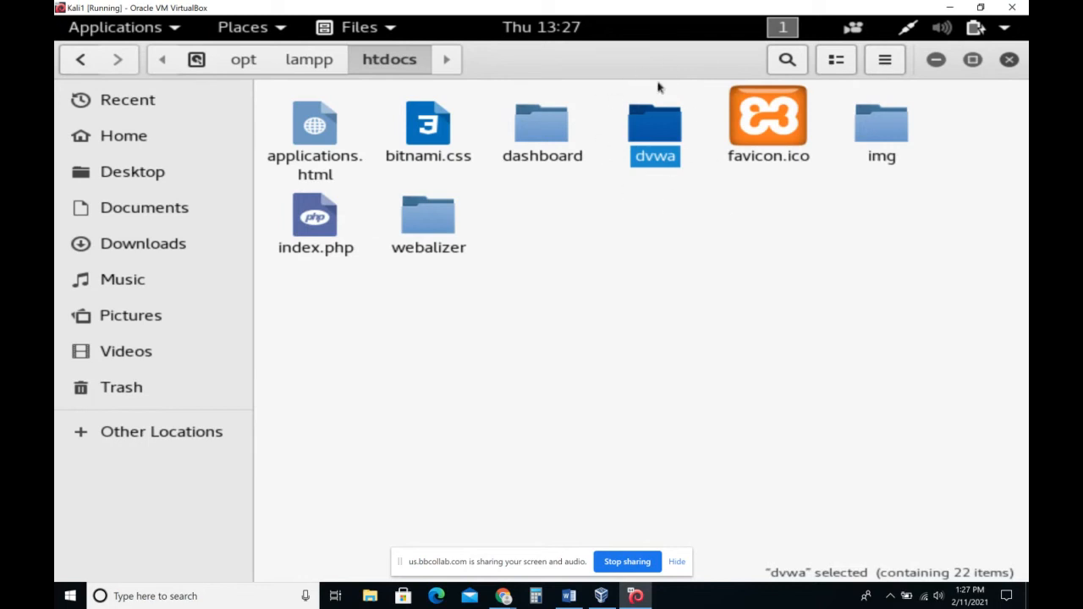
left_click(662, 234)
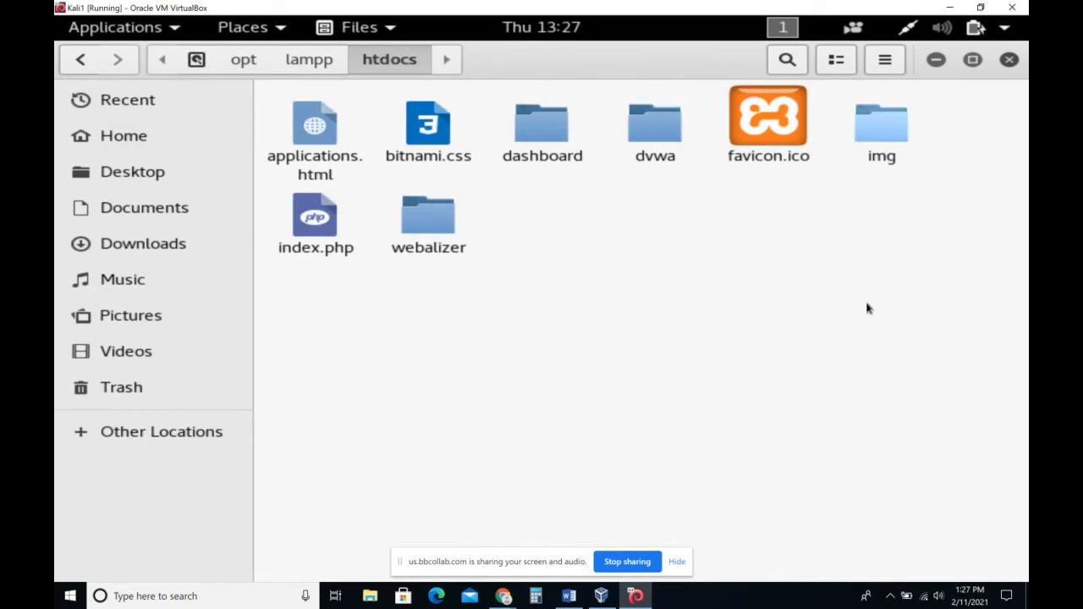
Rename config.inc.php.dist in the config folder of htdocs/dvwa as config.inc.php
double_click(660, 127)
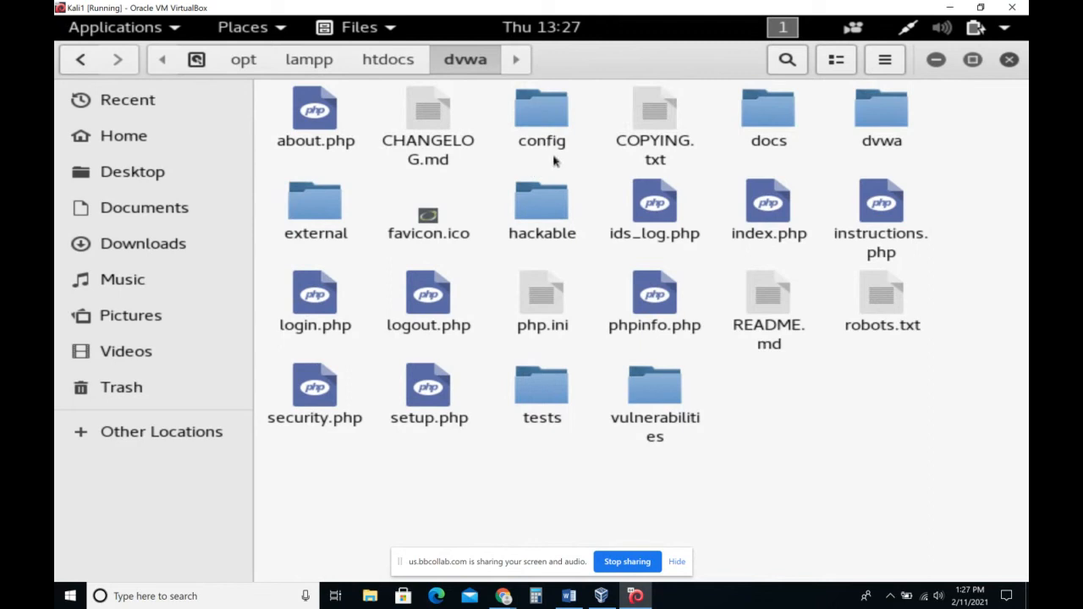
double_click(555, 127)
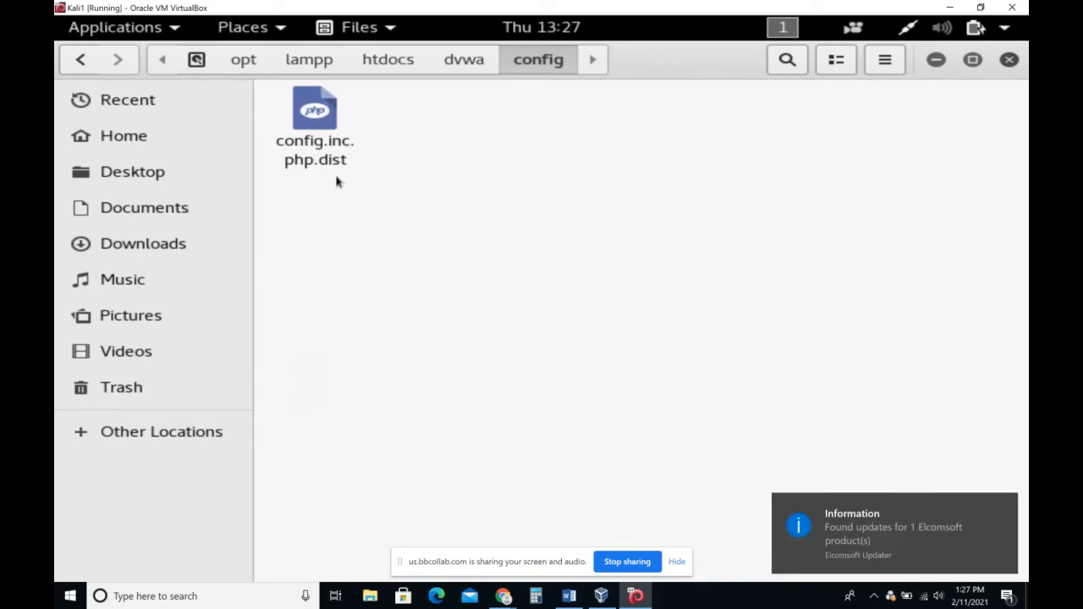
right_click(322, 116)
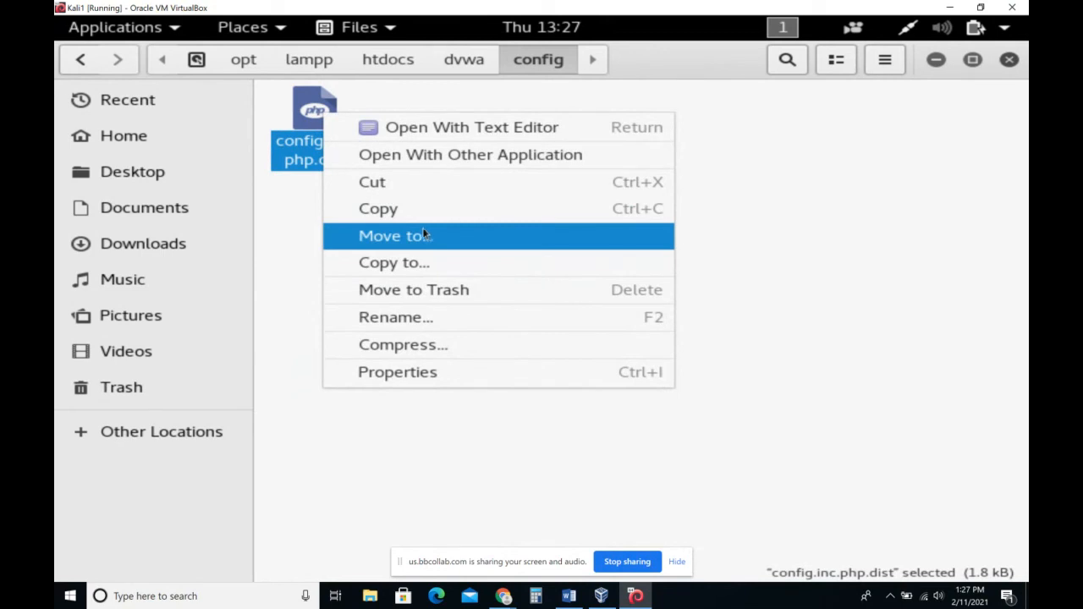
left_click(404, 317)
left_click(313, 235)
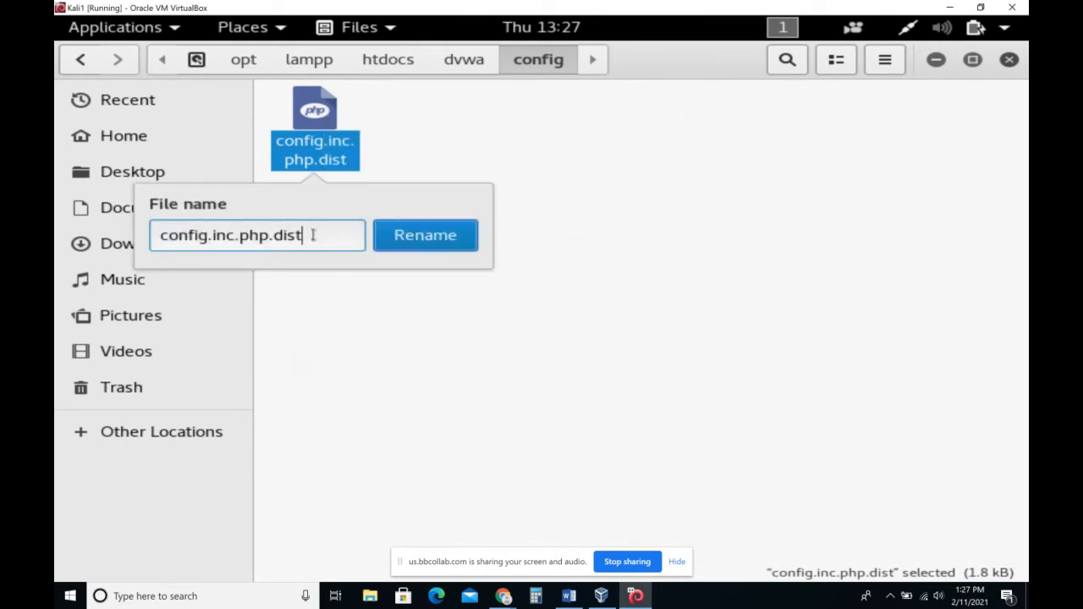
key("BackSpace")
key("BackSpace")
key("BackSpace")
key("BackSpace")
key("BackSpace")
left_click(437, 235)
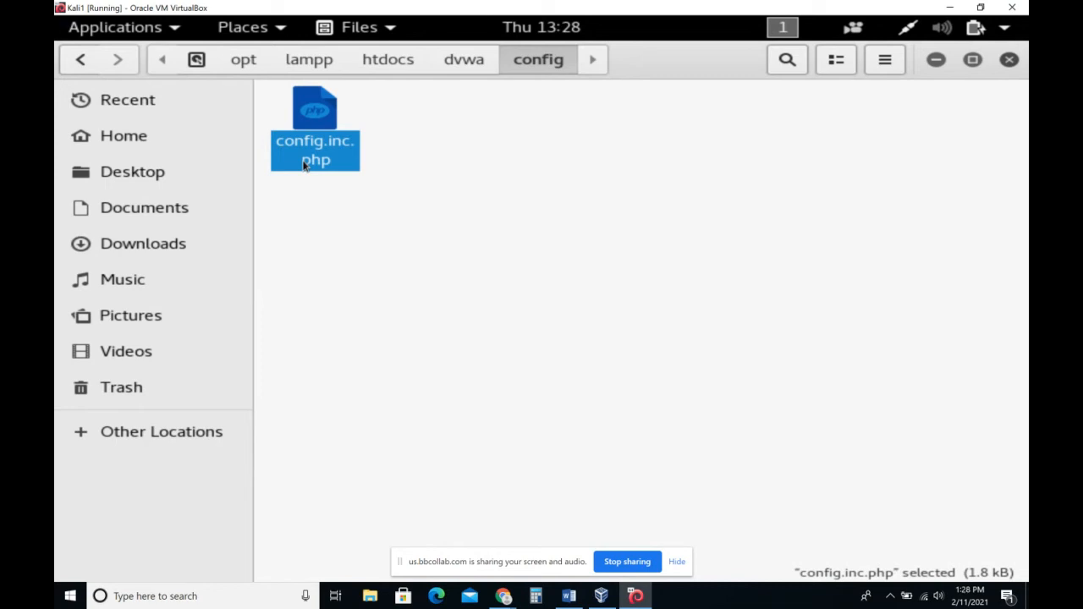
left_click(358, 203)
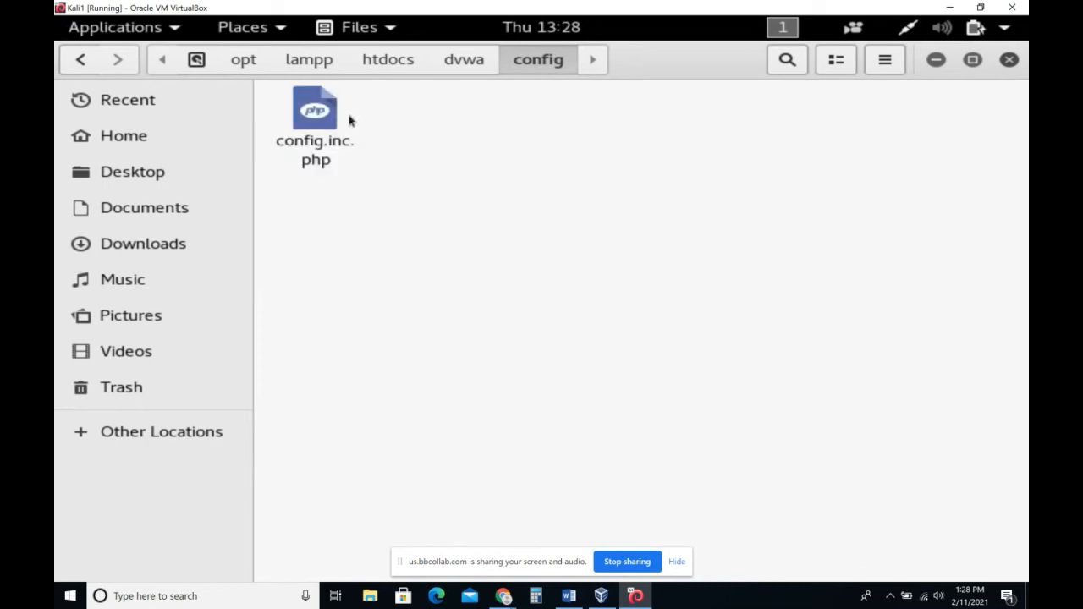
Open config.inc.php in the text editor and clear the db_password value, leaving only the empty quotes
double_click(321, 111)
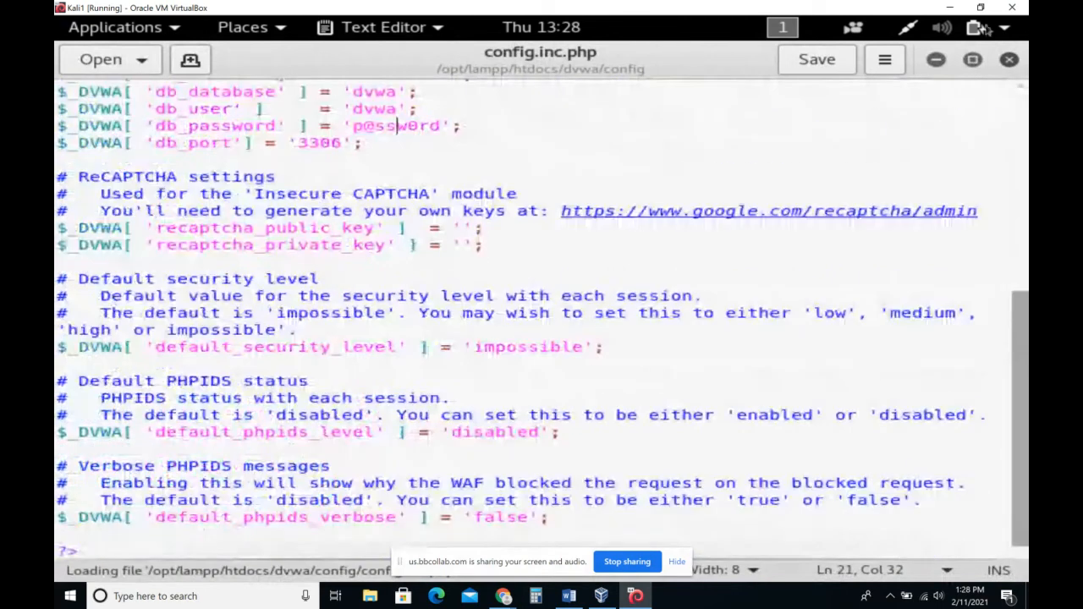
left_click(1009, 60)
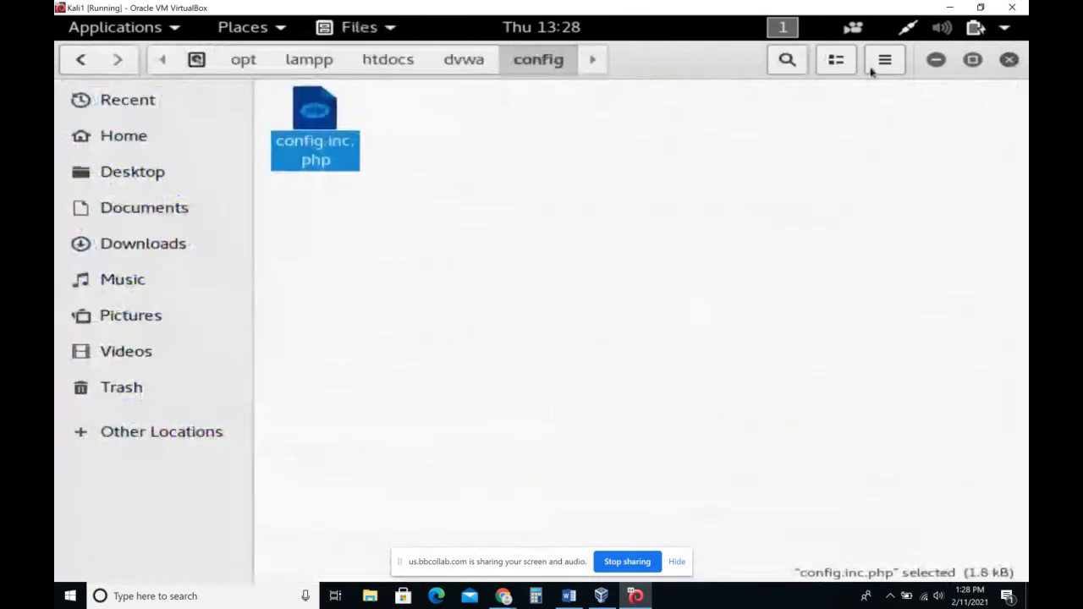
double_click(318, 118)
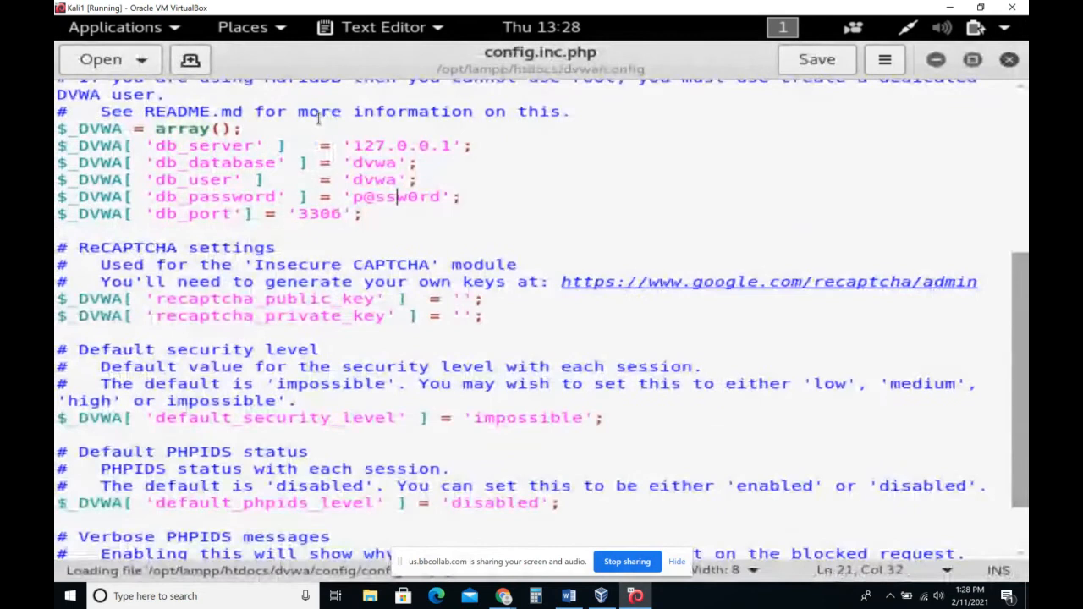
scroll(486, 188, "down", 2)
scroll(485, 188, "up", 5)
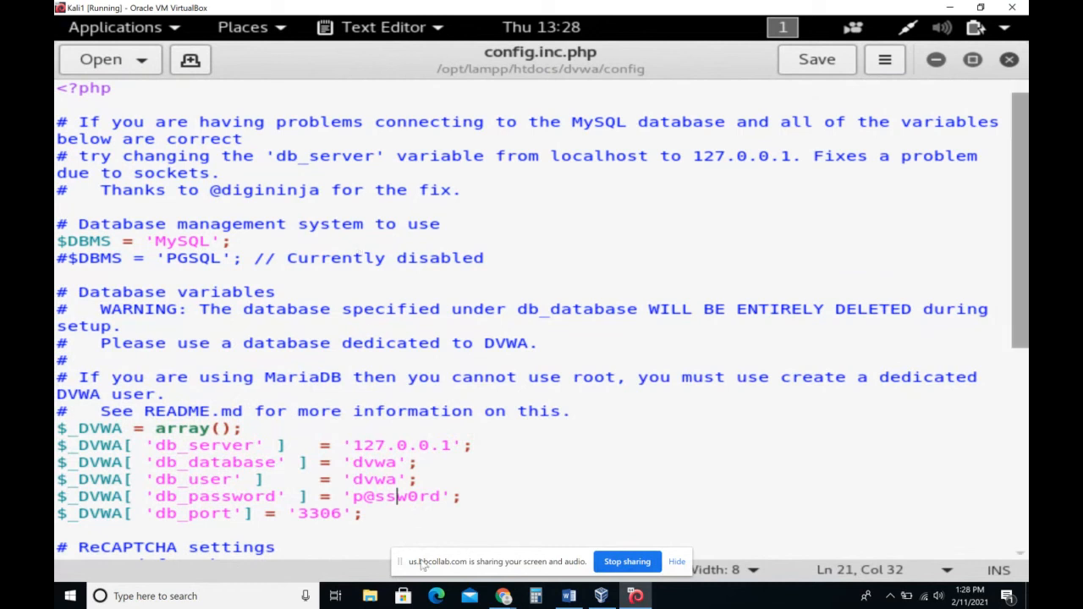
left_click(441, 497)
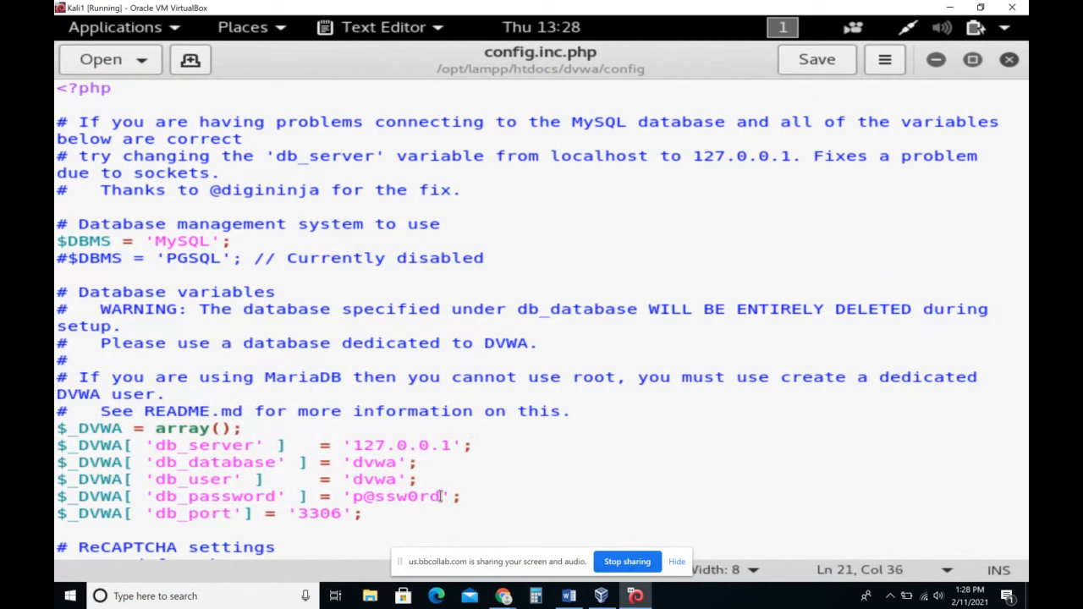
key("BackSpace")
key("BackSpace")
key("BackSpace")
key("BackSpace")
key("BackSpace")
key("BackSpace")
key("BackSpace")
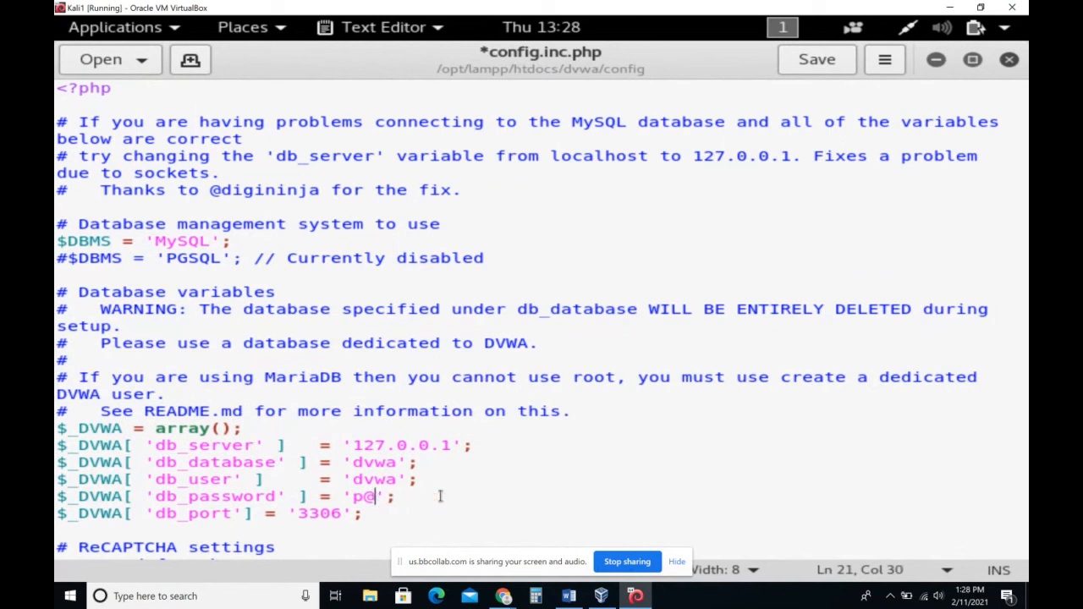
key("BackSpace")
left_click(565, 490)
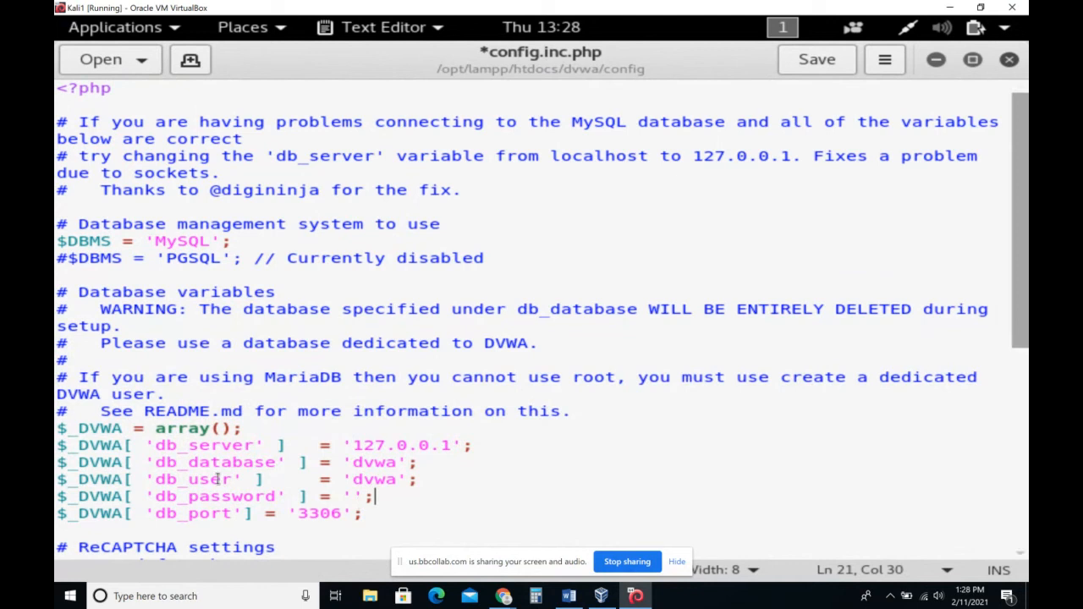
Set the db_user value in config.inc.php to root
left_click(395, 480)
key("BackSpace")
key("BackSpace")
key("BackSpace")
key("BackSpace")
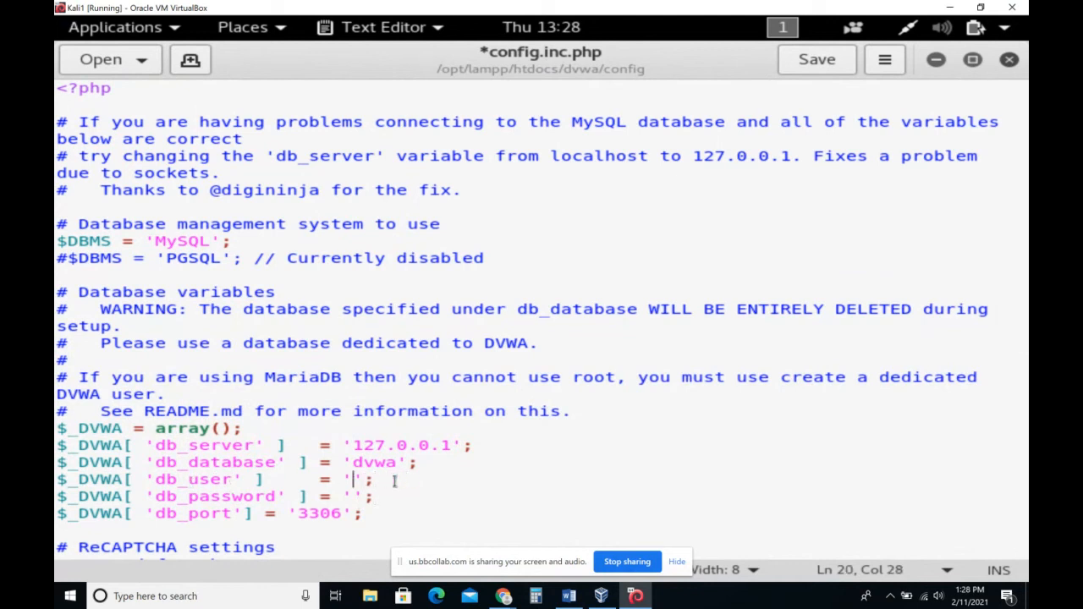
type("root")
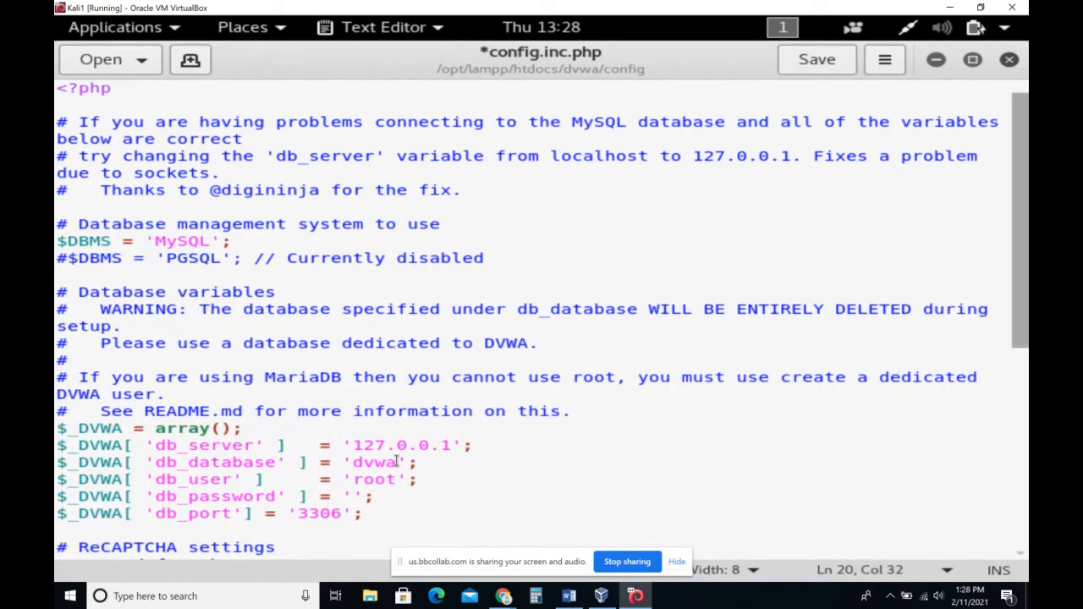
Set the db_database value to dvwa98, save and close config.inc.php, and go back to the dvwa folder
left_click(396, 462)
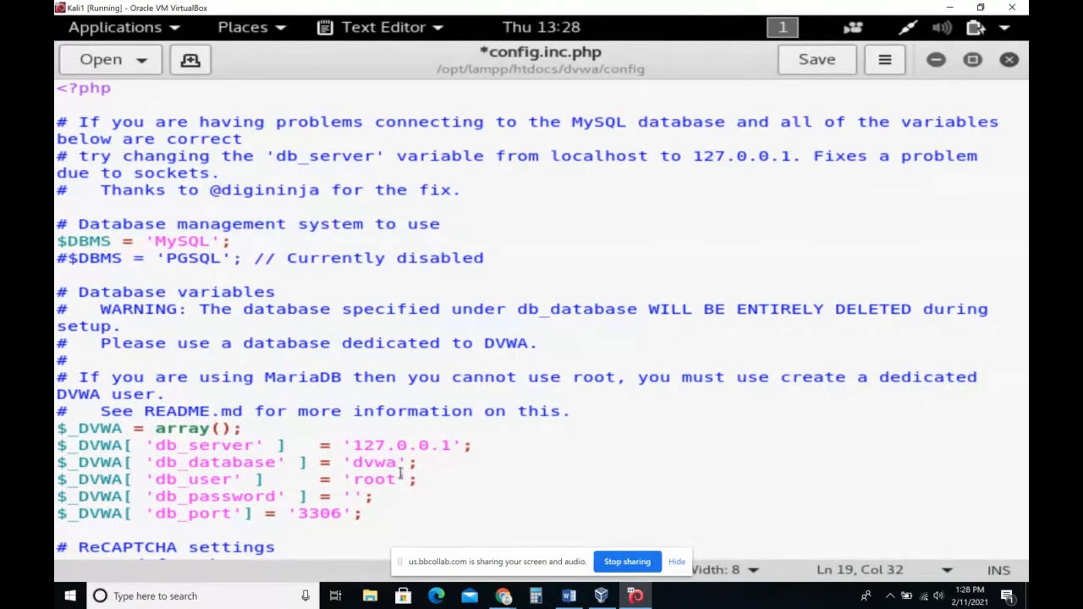
type("98")
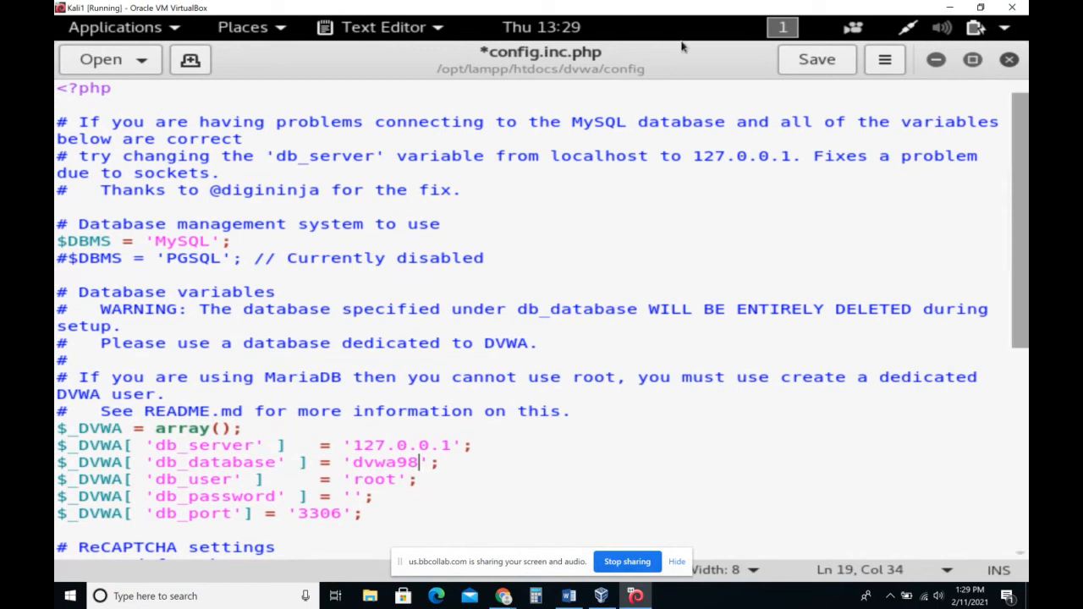
left_click(799, 63)
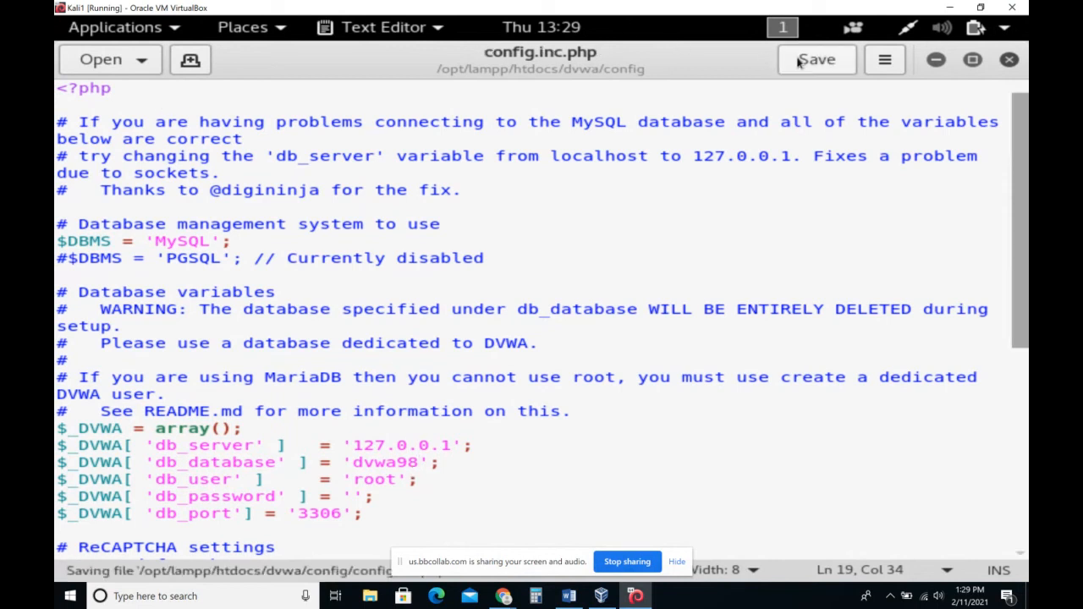
left_click(1010, 60)
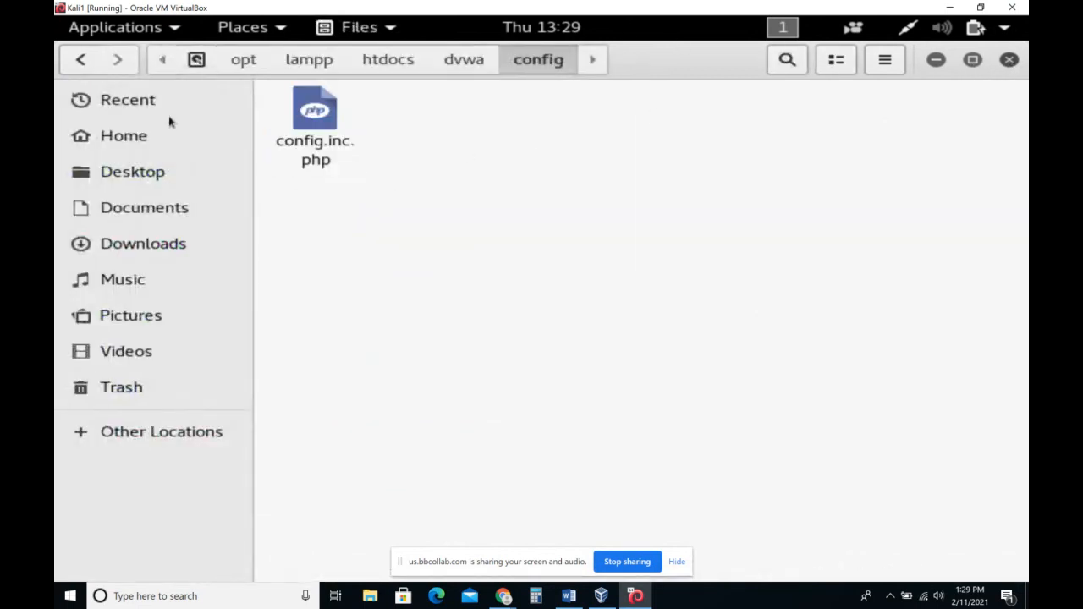
left_click(79, 61)
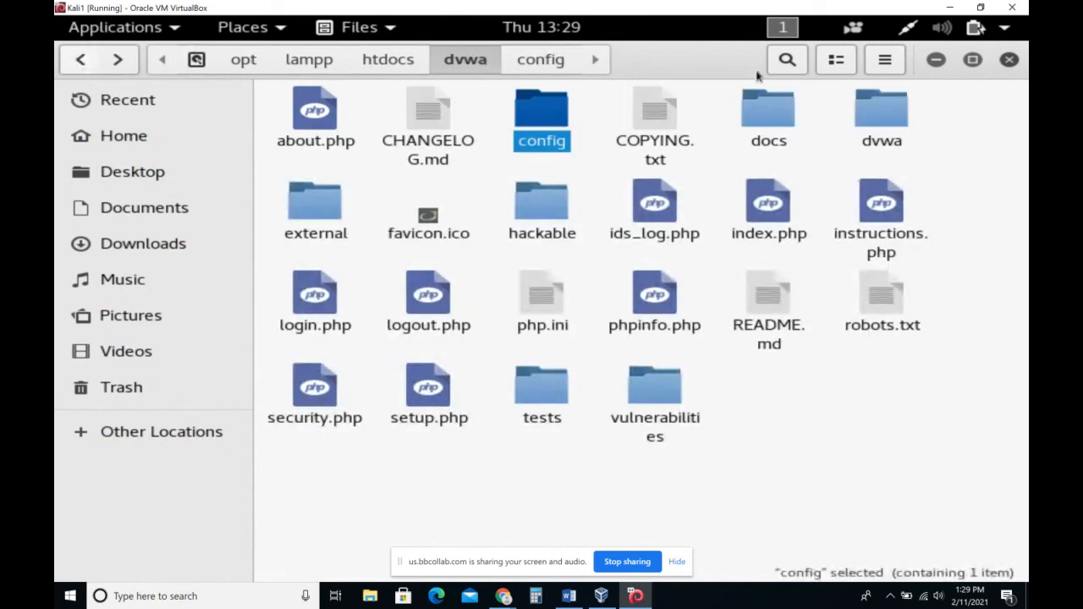
Go to the /opt/lampp folder and run manager-linux-x64.run to open the XAMPP manager
left_click(81, 61)
left_click(82, 61)
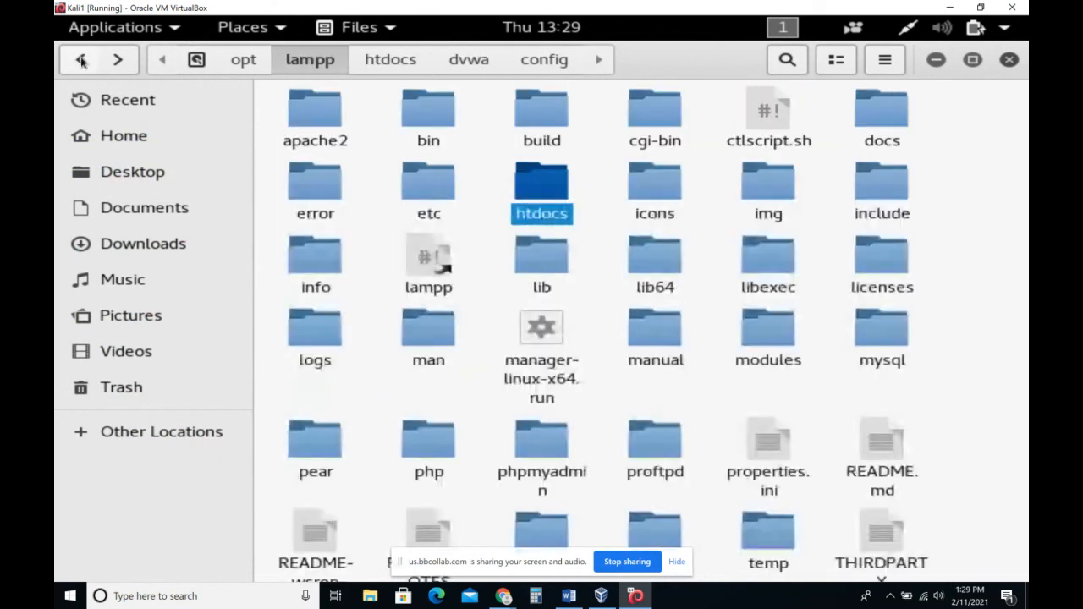
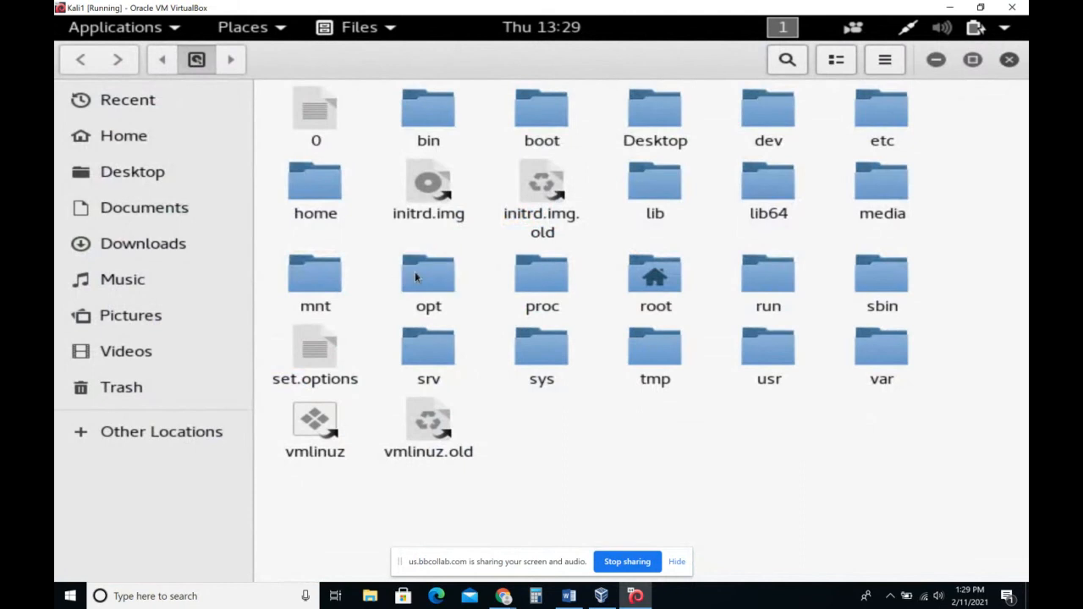
double_click(416, 275)
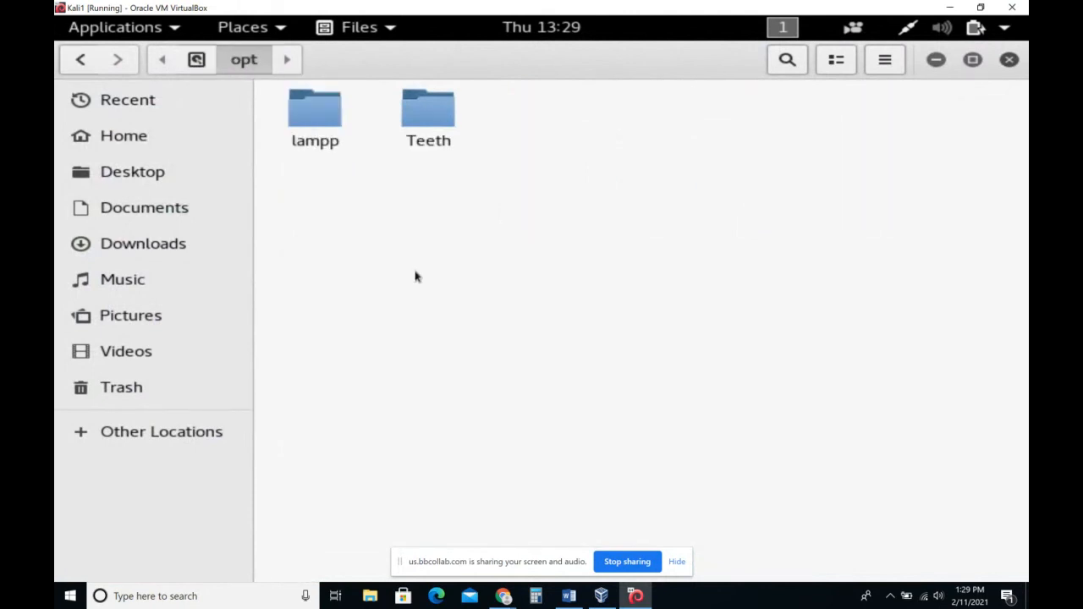
double_click(314, 113)
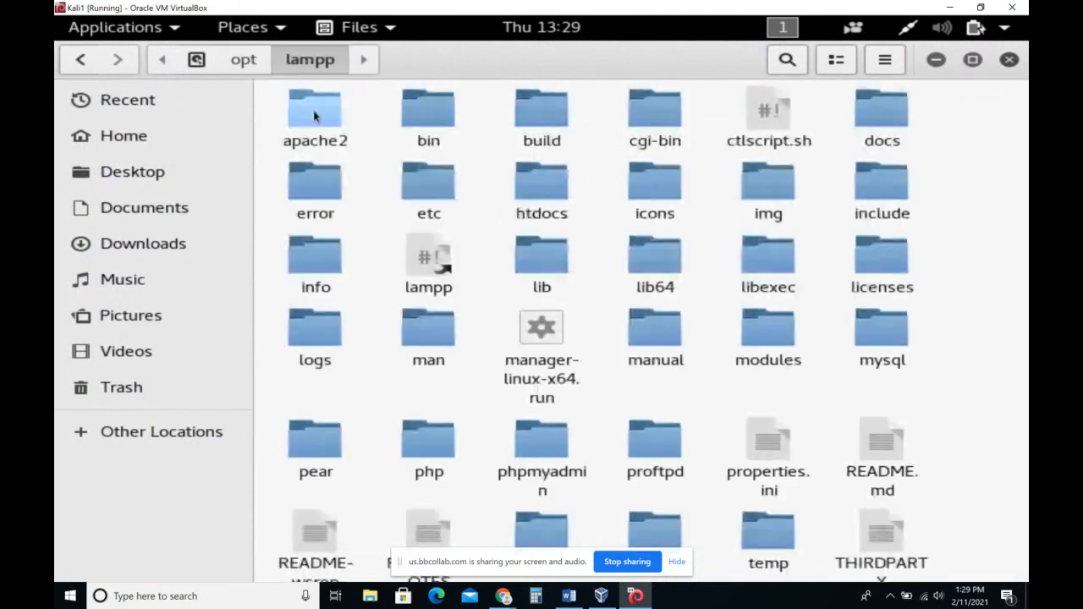
double_click(551, 336)
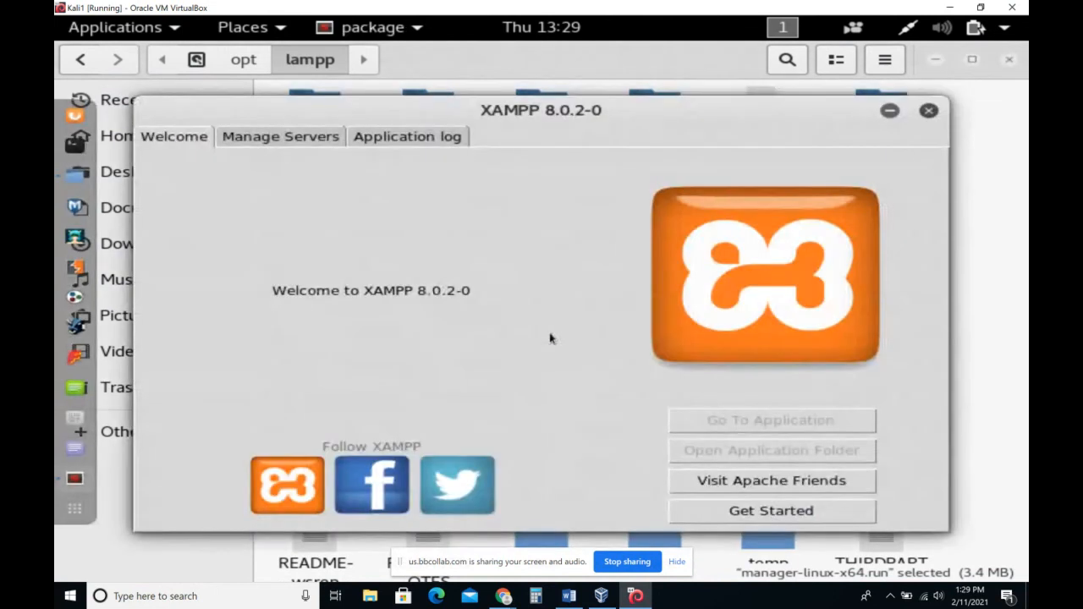
Start the Apache Web Server and MySQL Database servers in XAMPP, and minimize the manager without closing it
left_click(302, 138)
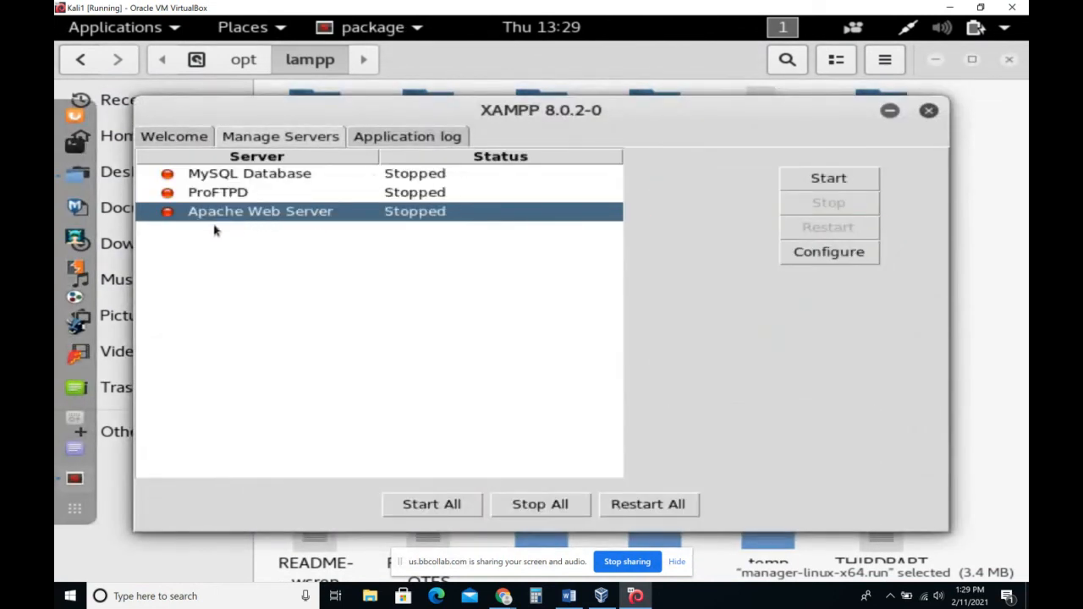
left_click(851, 180)
left_click(219, 174)
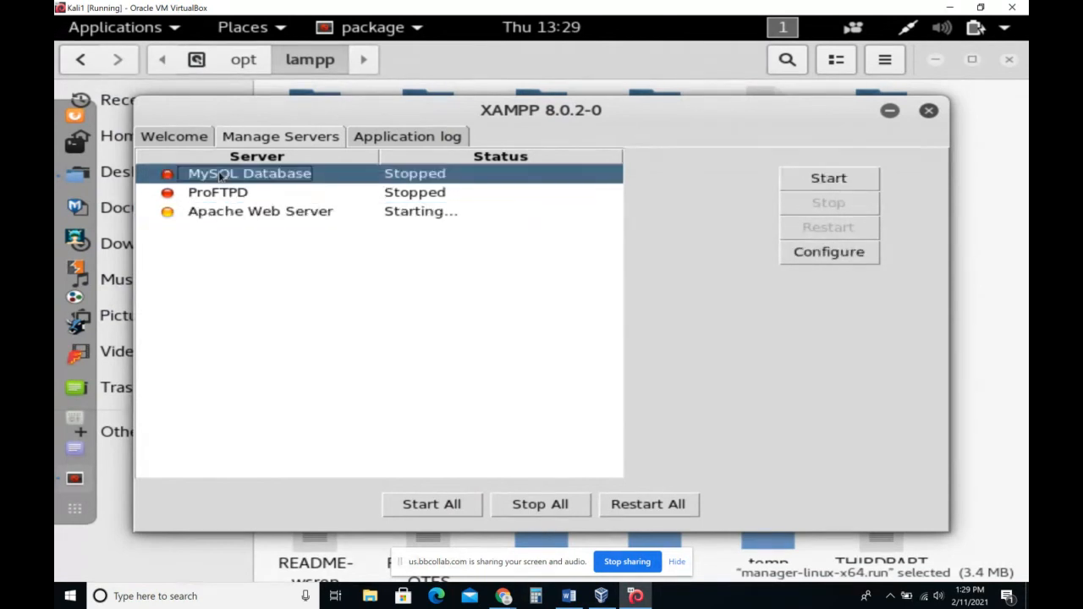
left_click(825, 186)
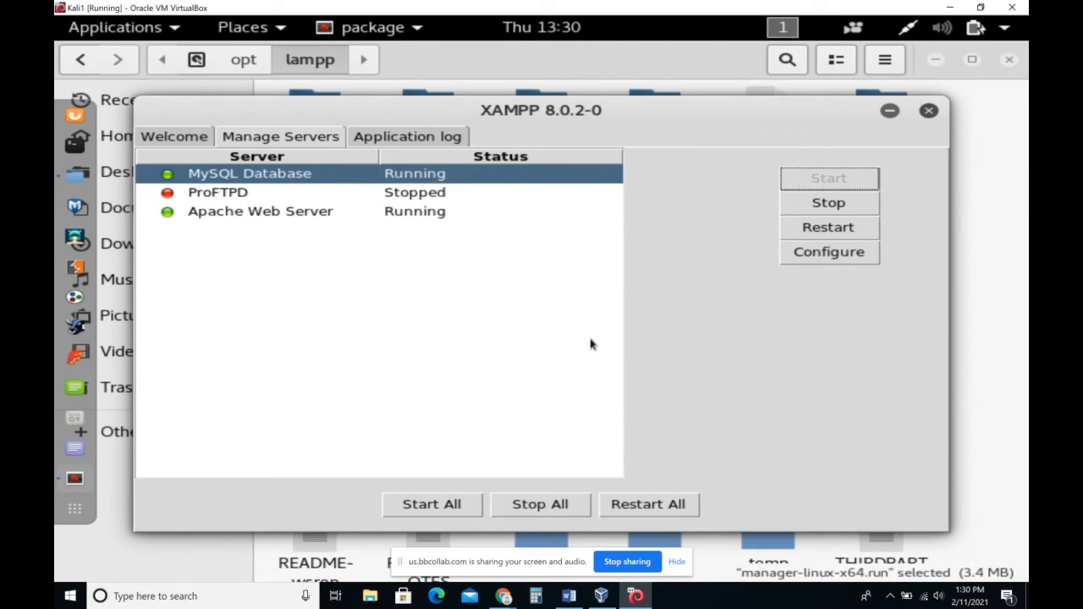
left_click(930, 112)
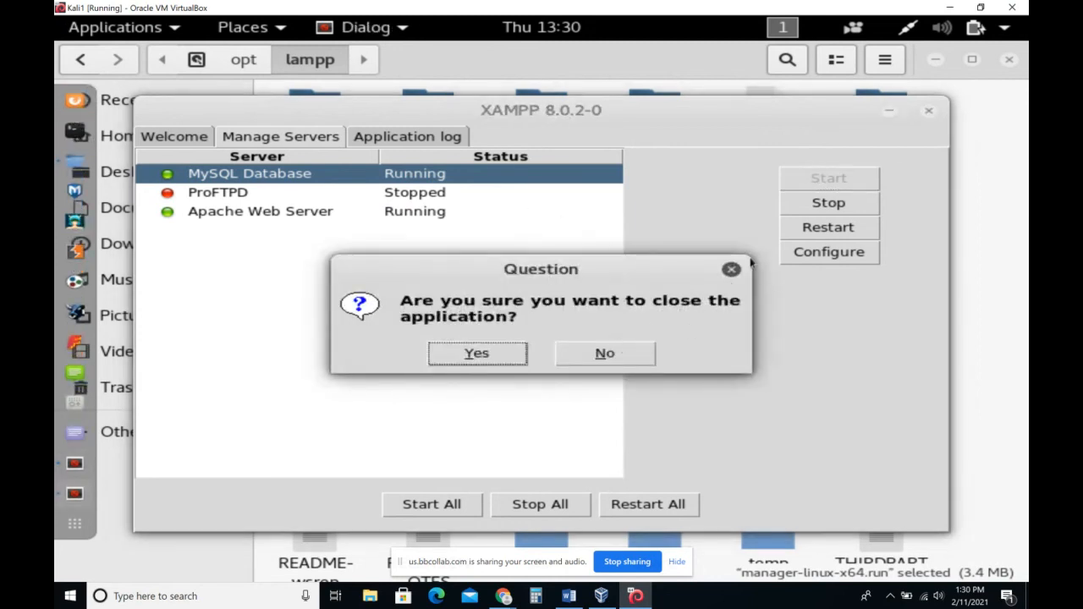
left_click(643, 354)
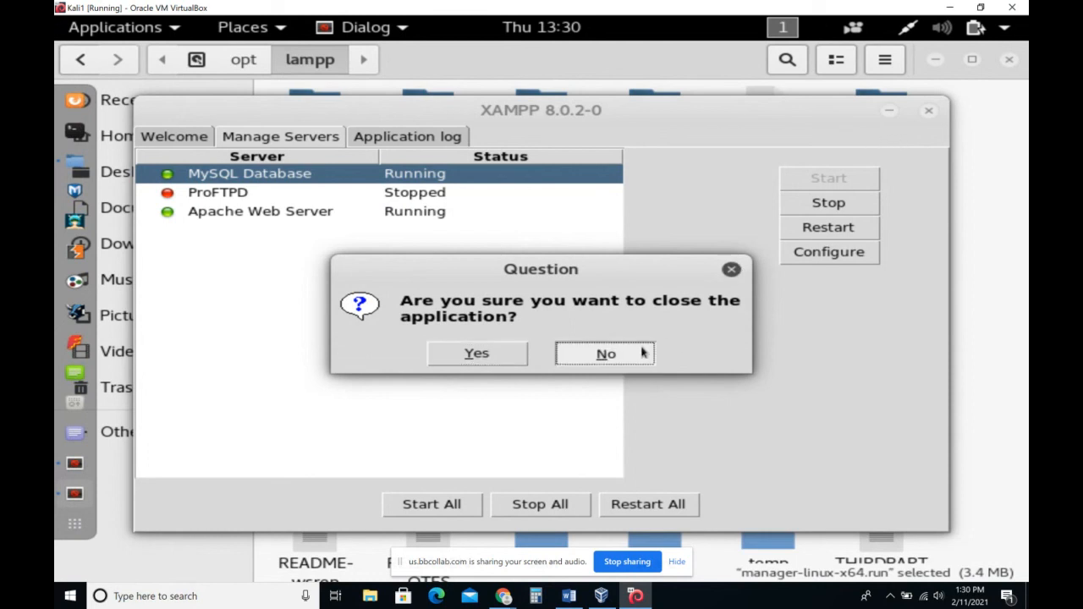
left_click(888, 111)
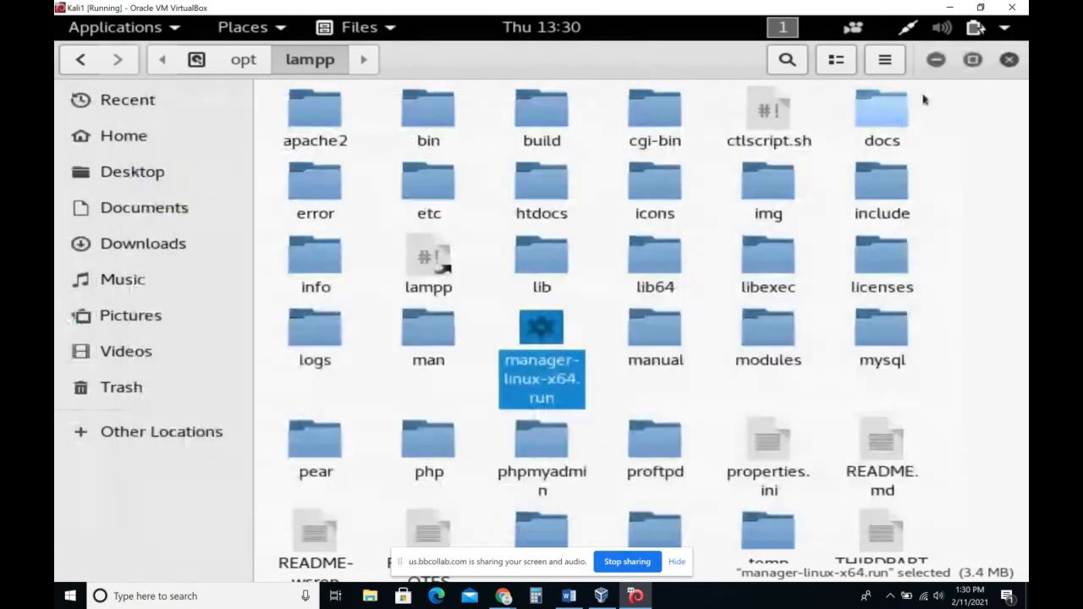
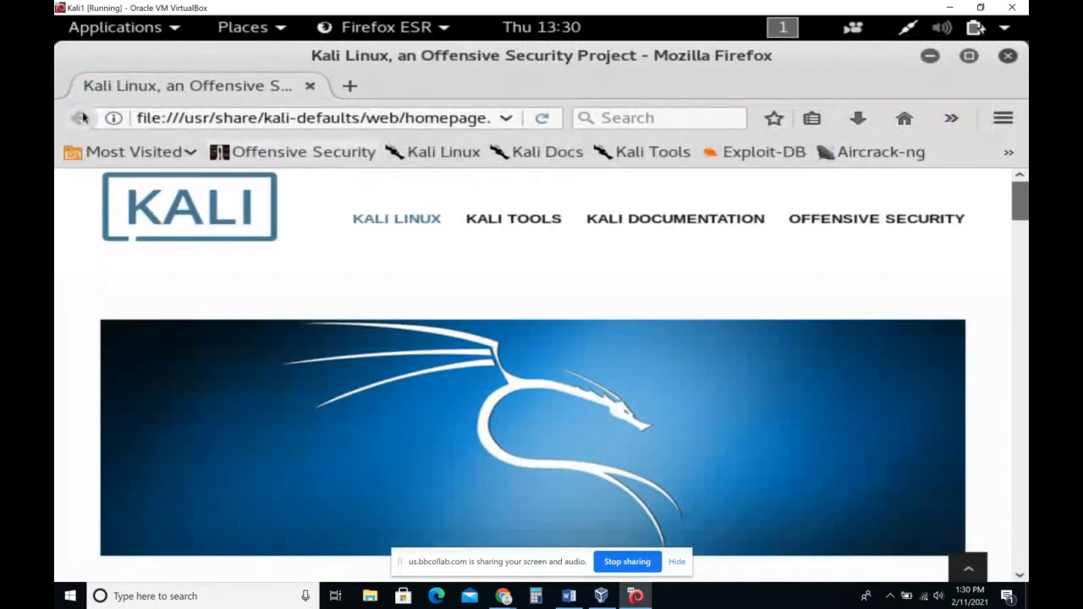
Switch to Firefox and load localhost/dvwa/ in place of the Kali home page
left_click(146, 118)
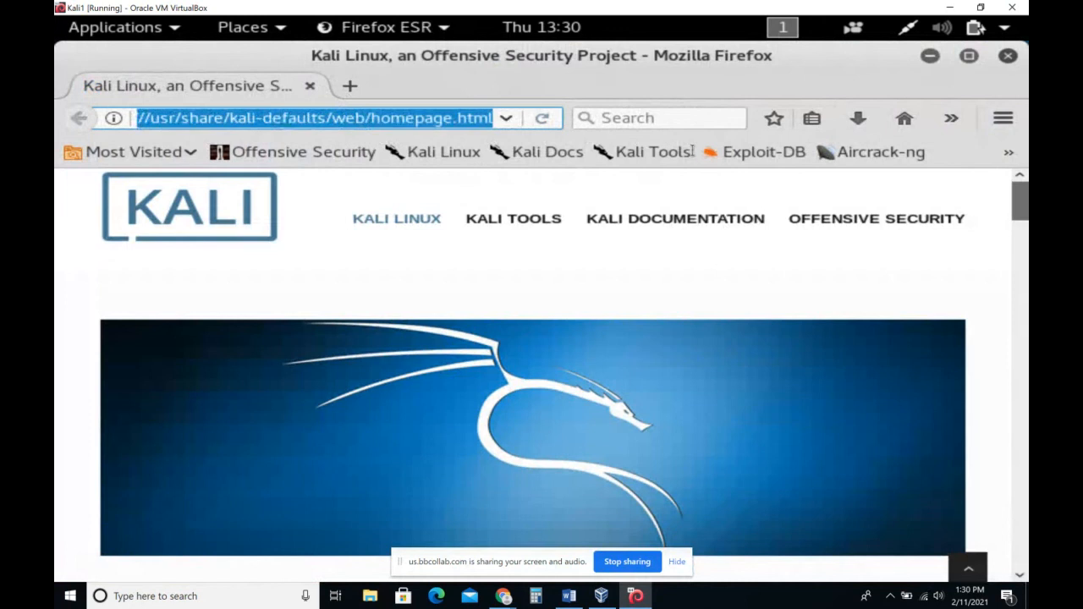
key("BackSpace")
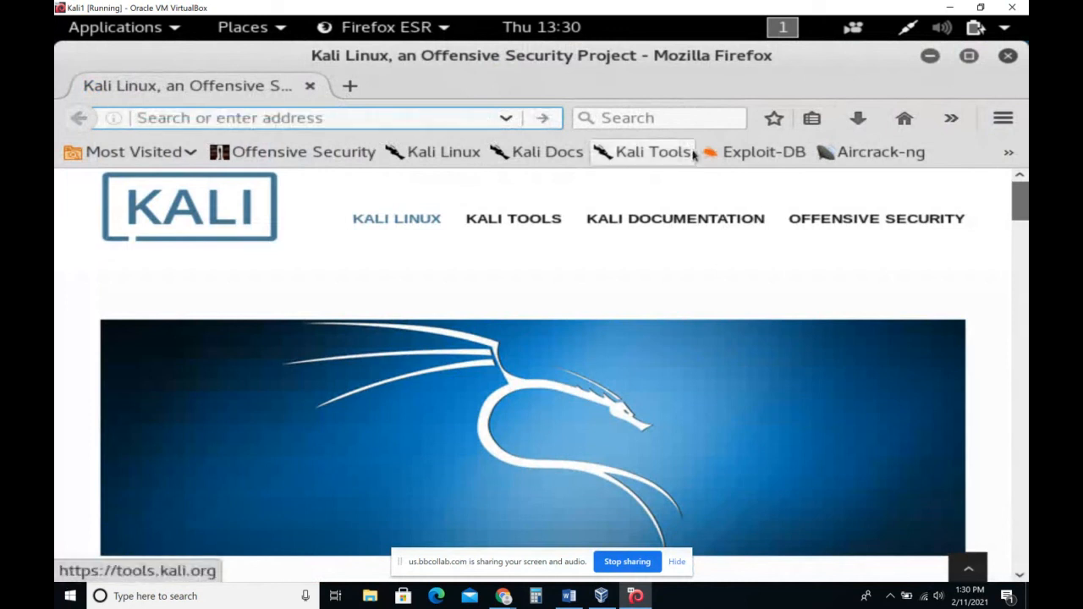
type("localhost/")
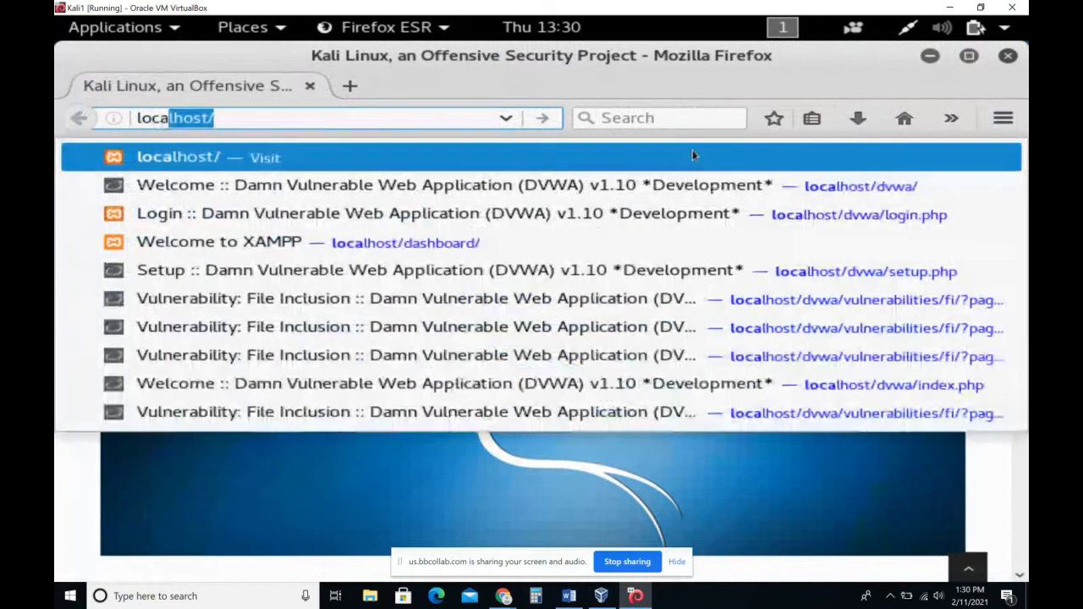
type("dvwa")
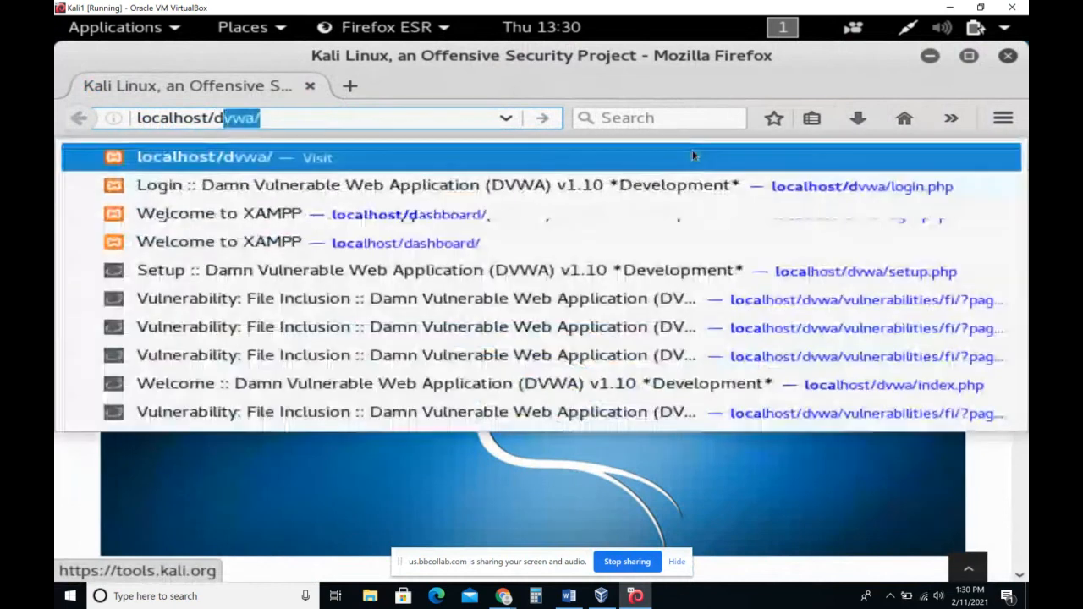
type("/")
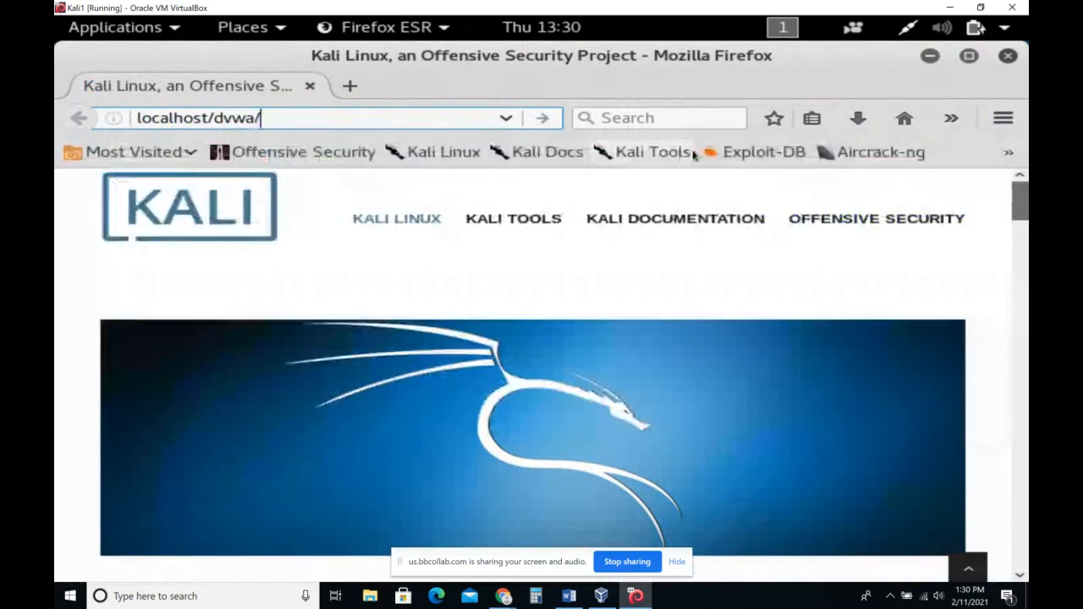
key("Return")
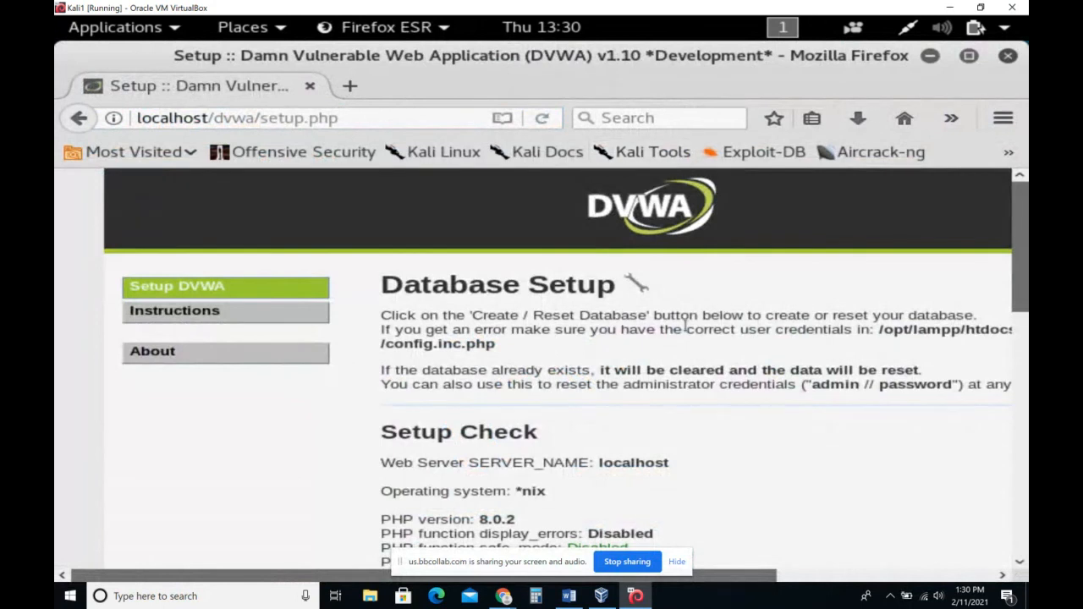
Review the setup check on the DVWA Database Setup page and create the database
scroll(943, 272, "down", 5)
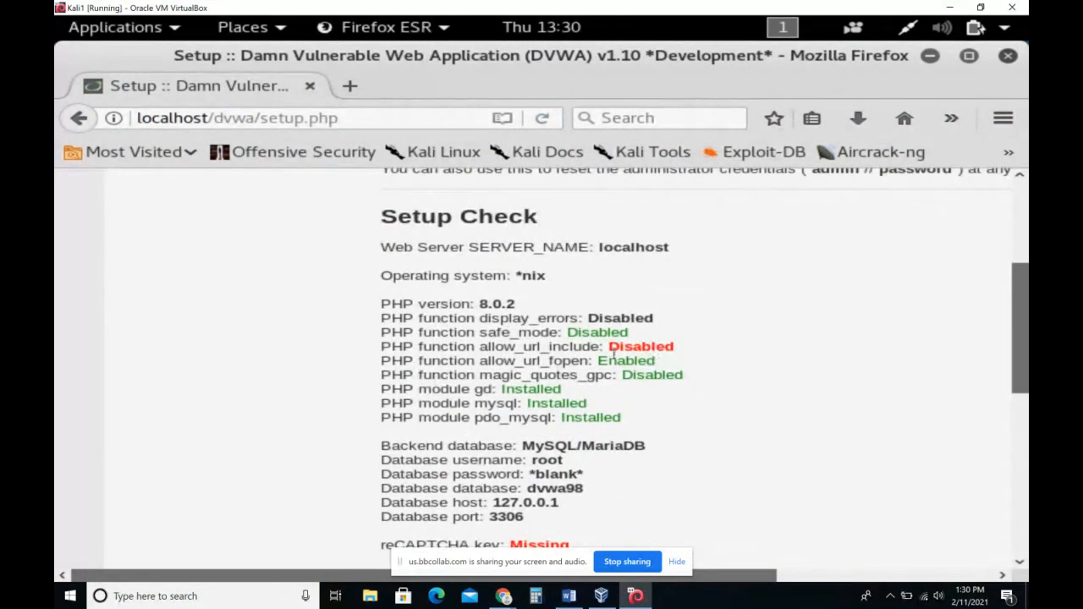
scroll(770, 325, "down", 9)
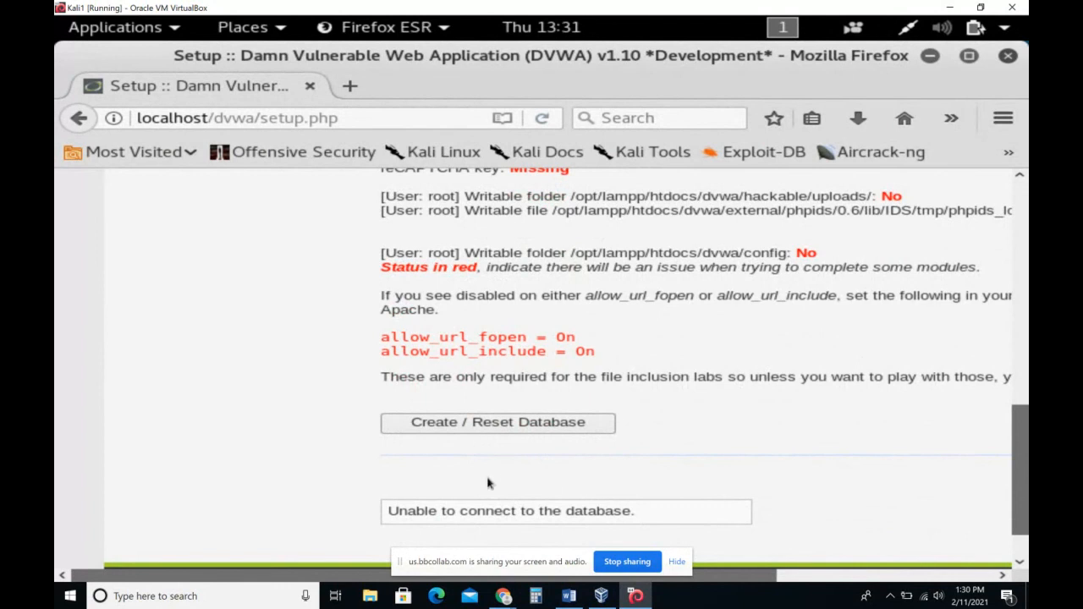
left_click(444, 429)
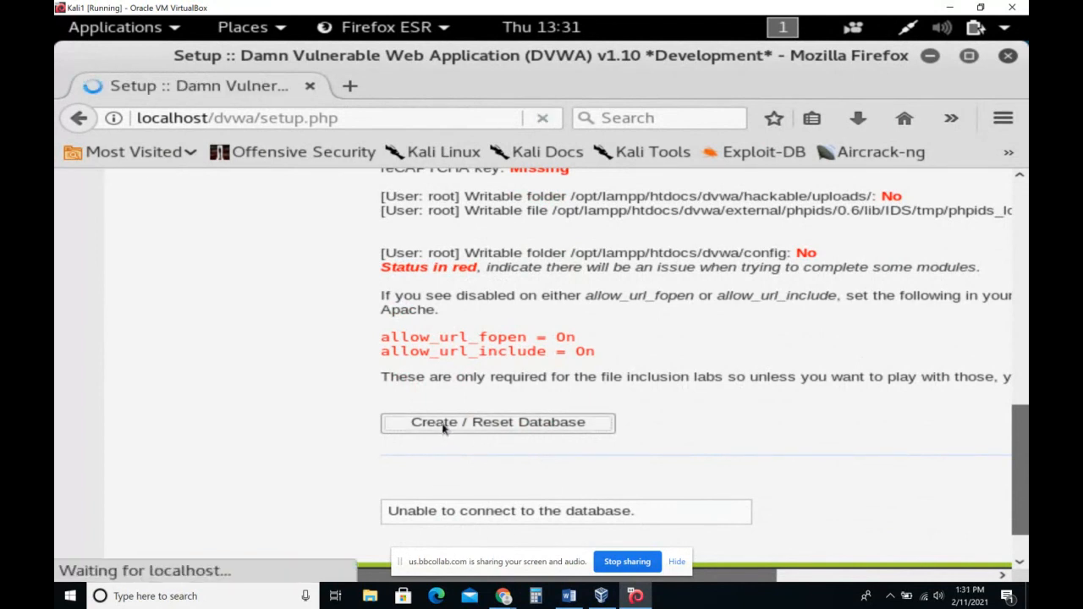
scroll(639, 305, "down", 8)
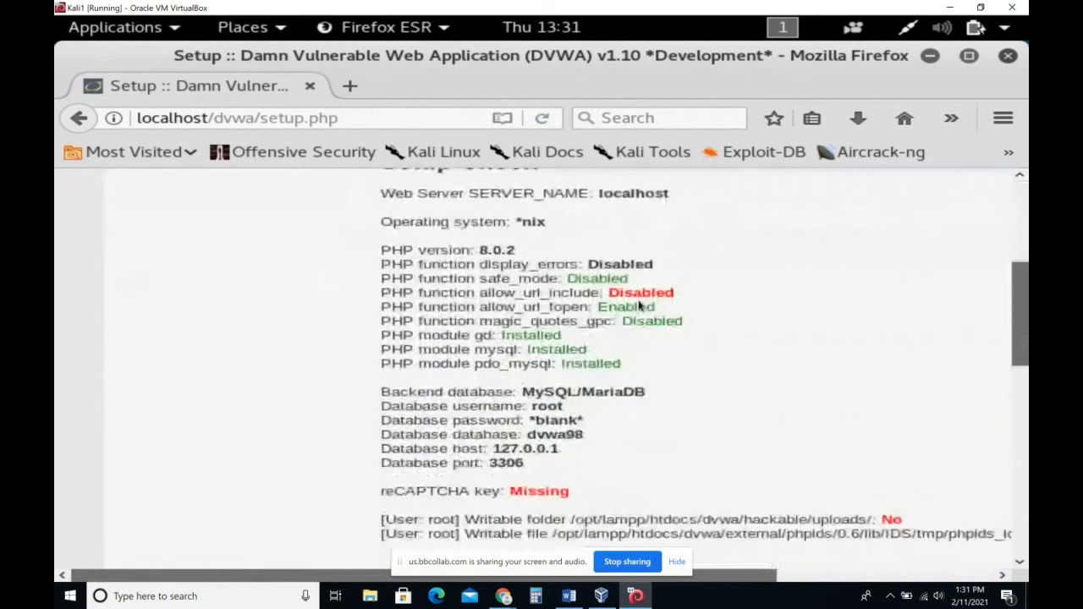
scroll(639, 302, "down", 5)
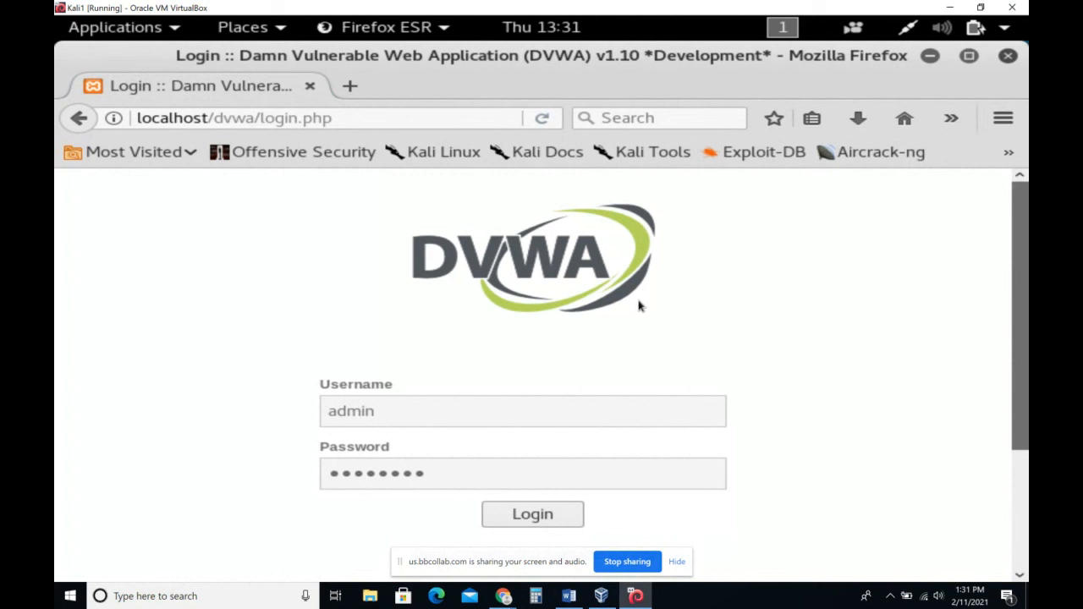
Log in to DVWA with the prefilled admin username and password, and look over the welcome page
left_click_drag(378, 413, 310, 412)
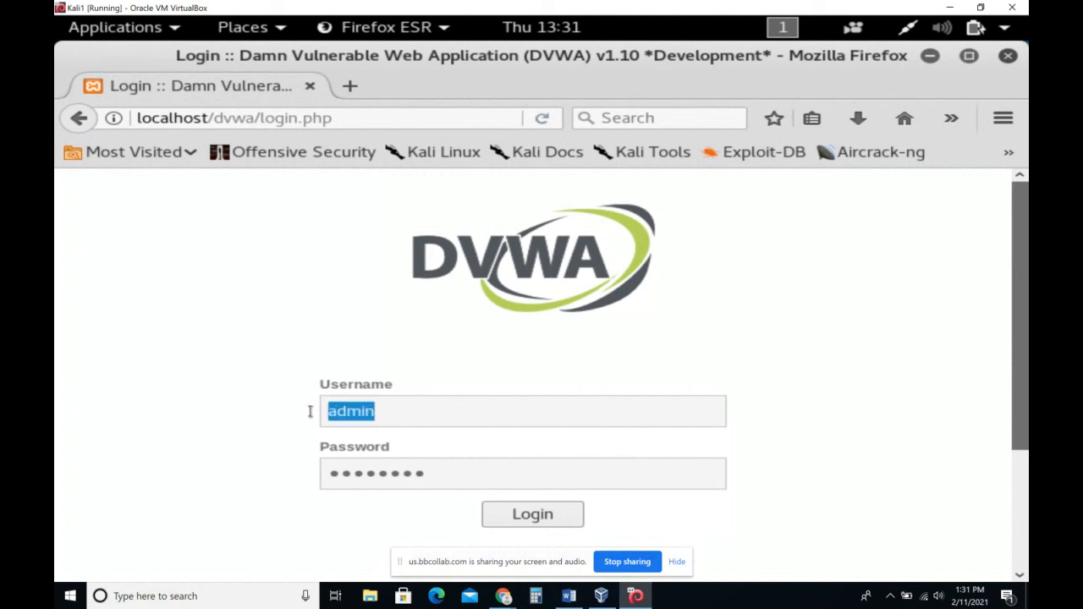
left_click_drag(435, 480, 298, 463)
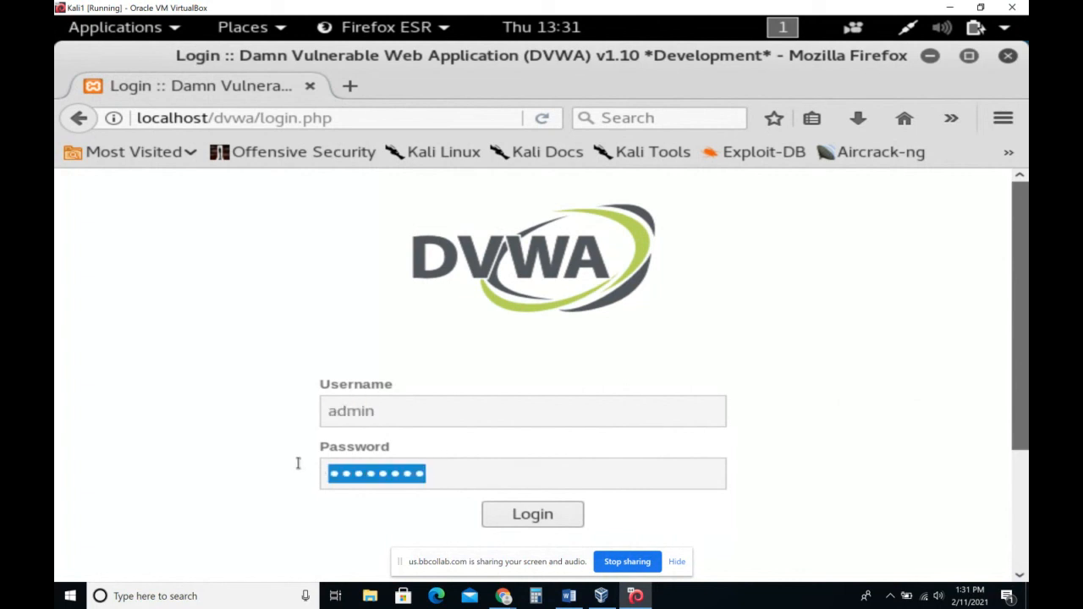
left_click(578, 520)
scroll(796, 378, "down", 10)
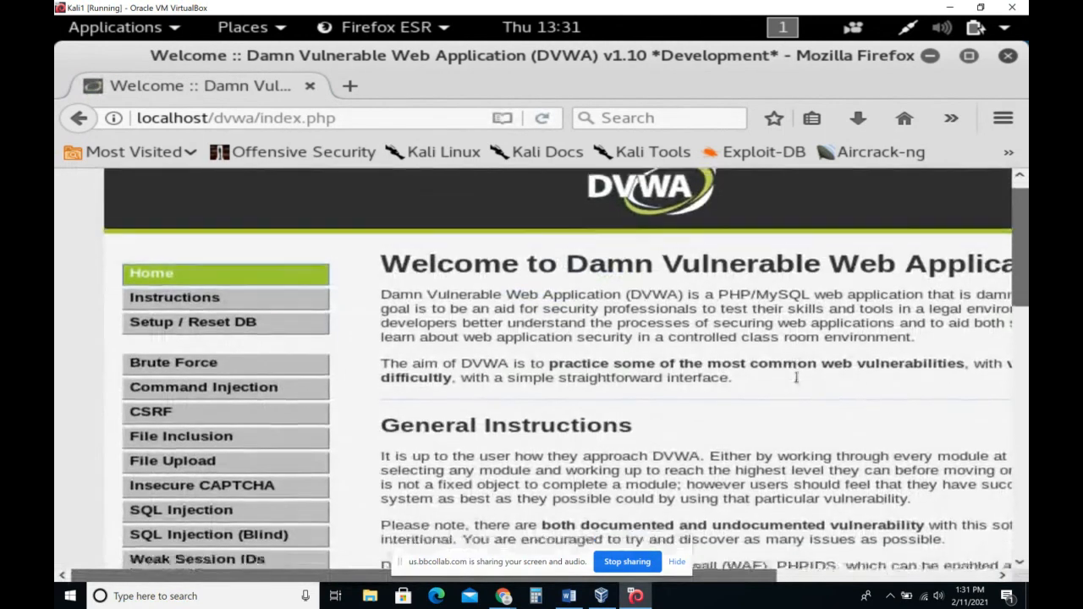
scroll(795, 381, "up", 10)
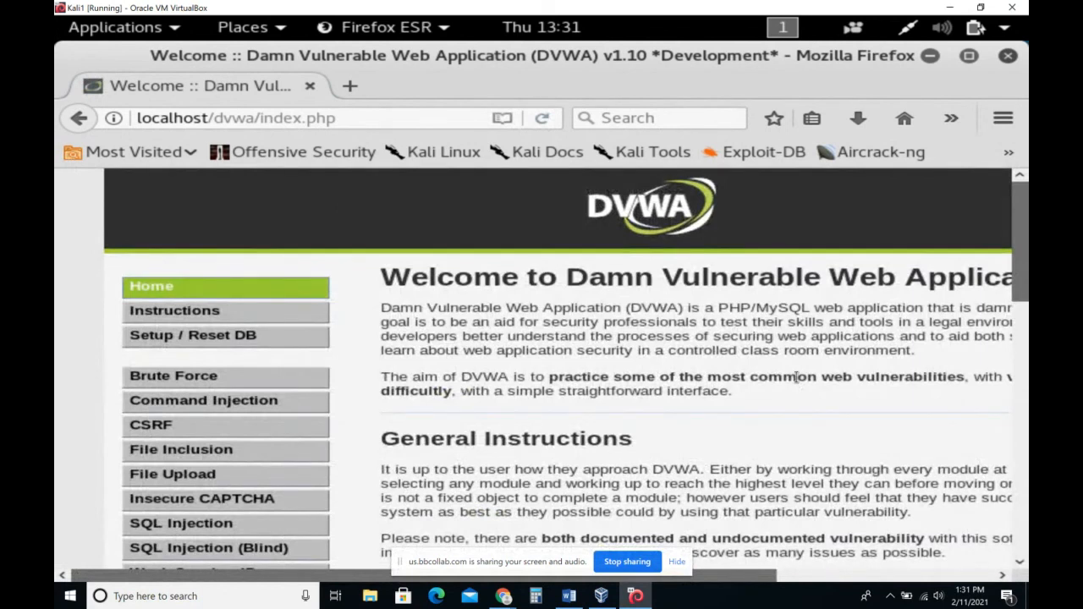
Check that DVWA can also be reached at 127.0.0.1/dvwa/ in a new tab, and close that tab
left_click(350, 85)
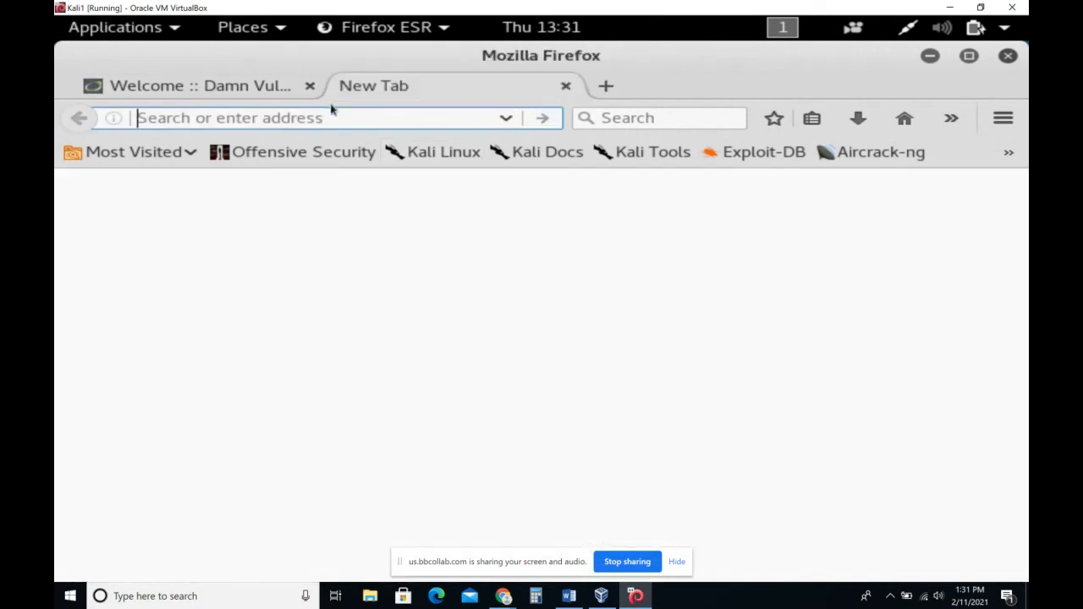
type("127.0.0.1/")
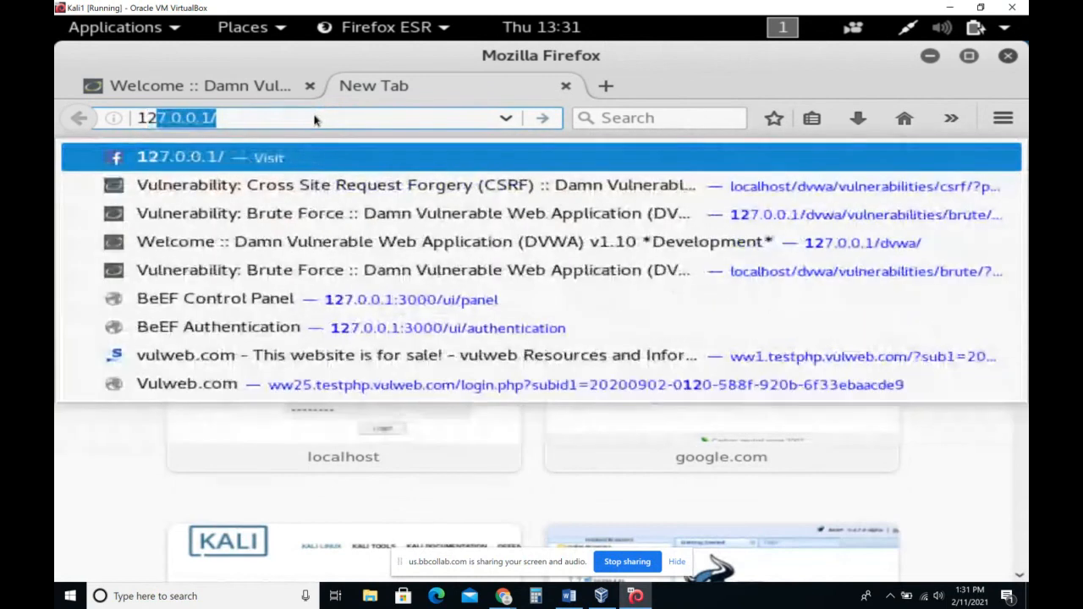
key("Right")
type("dvwa")
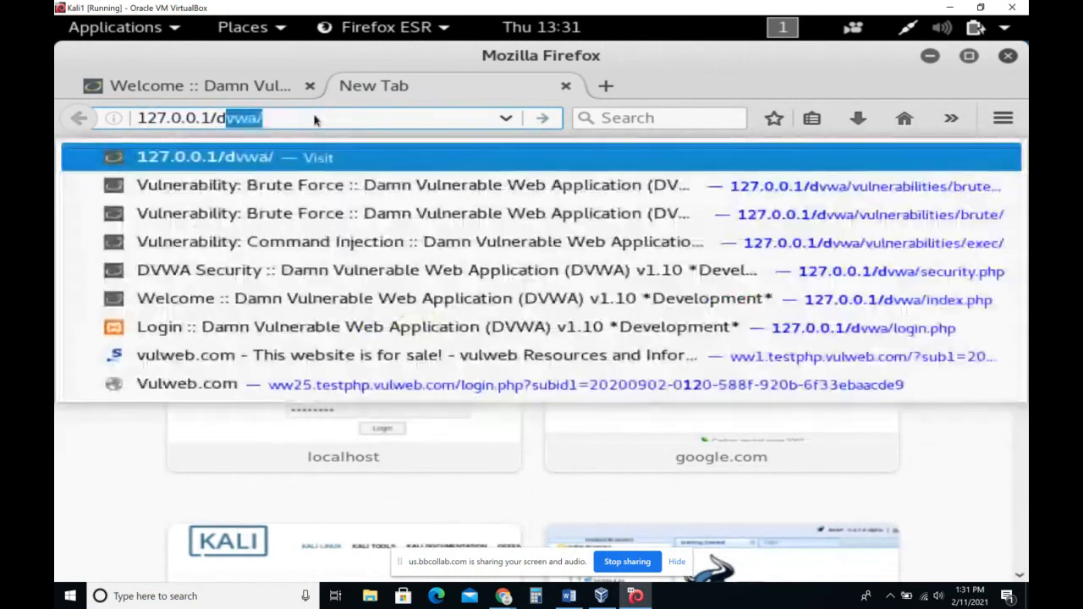
key("Right")
key("Return")
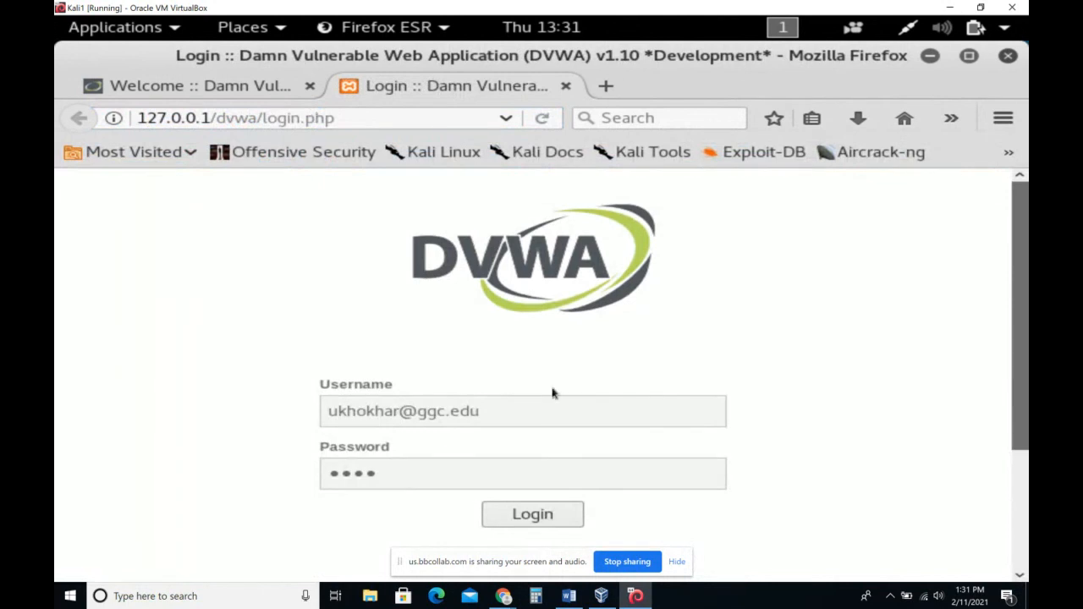
left_click(566, 86)
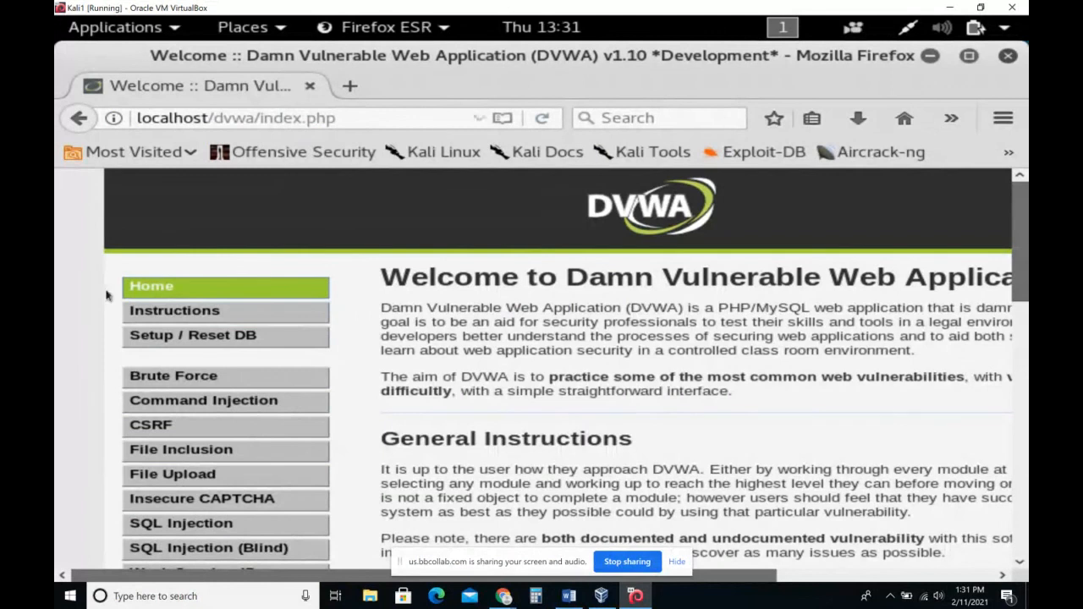
Open the DVWA Security page from the DVWA welcome page
left_click_drag(1026, 224, 1025, 291)
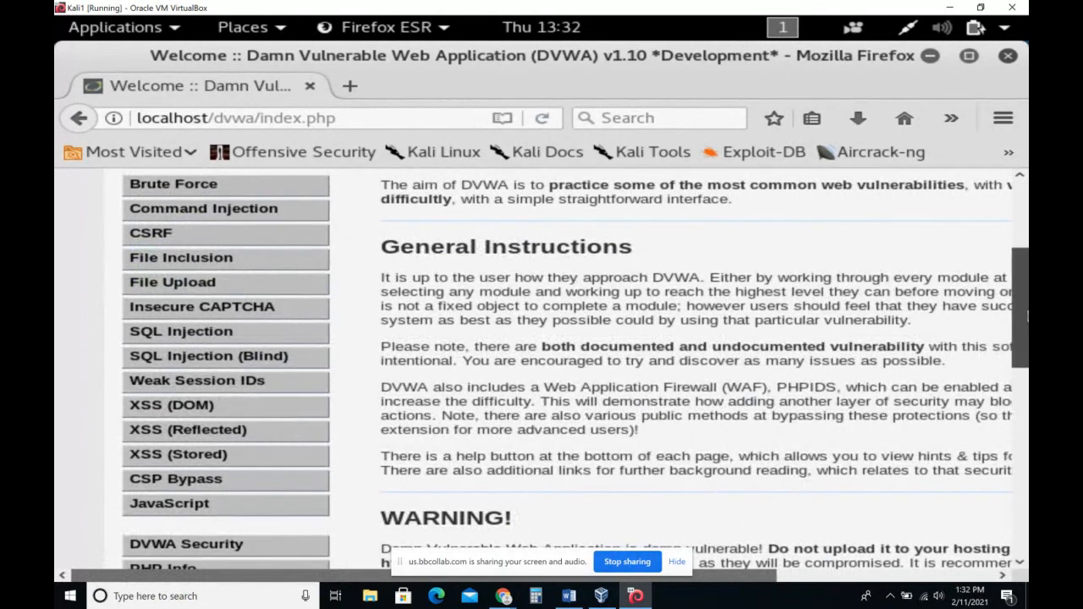
scroll(302, 457, "down", 2)
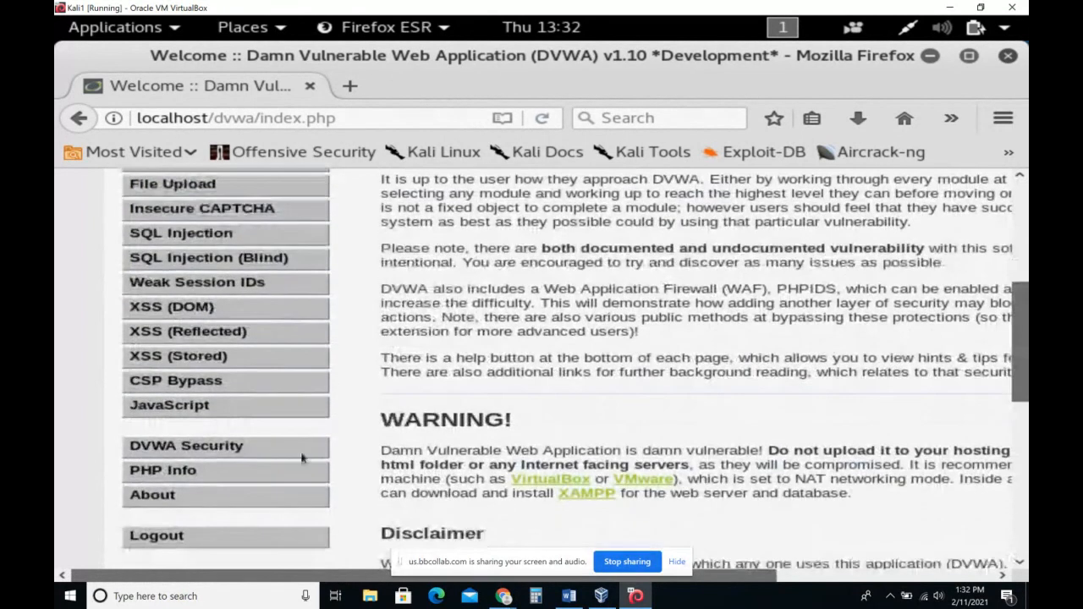
left_click(237, 449)
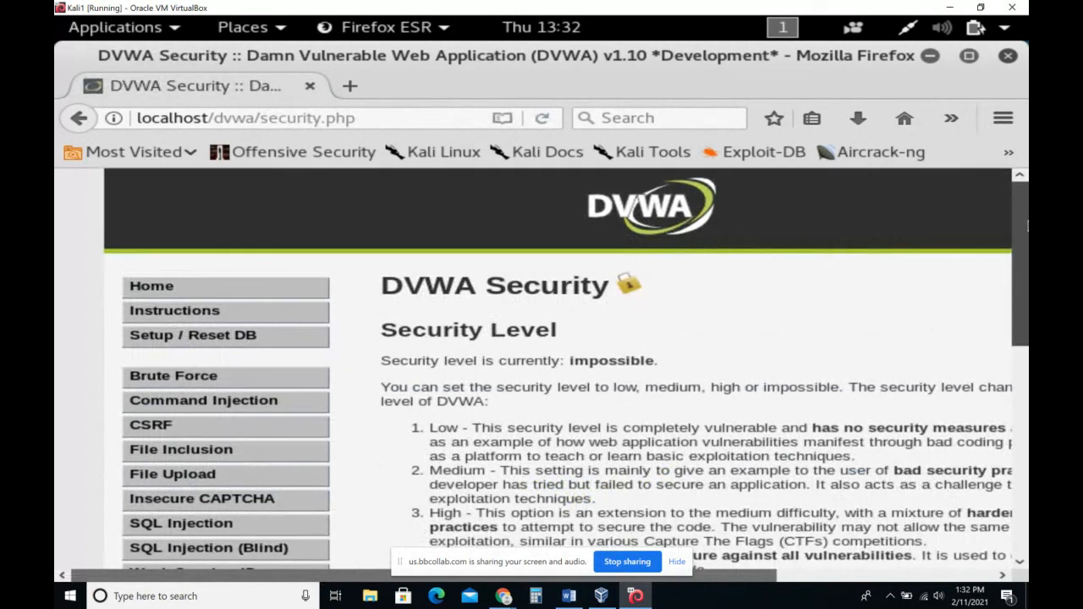
Review the security level descriptions on the DVWA Security page and the available level choices, leaving the selection at Impossible
left_click_drag(1027, 225, 1028, 295)
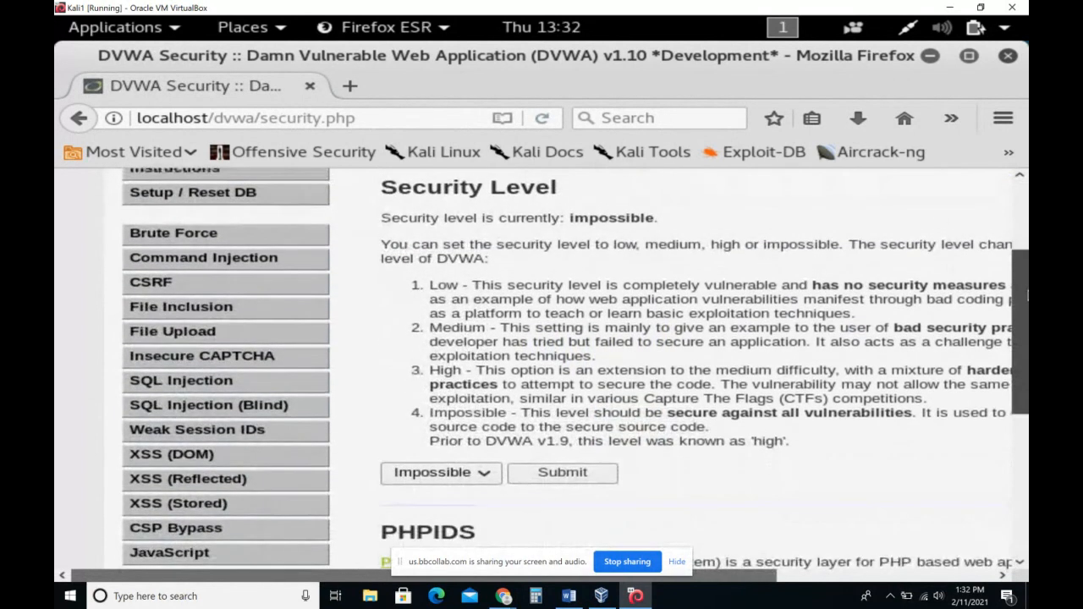
left_click(457, 482)
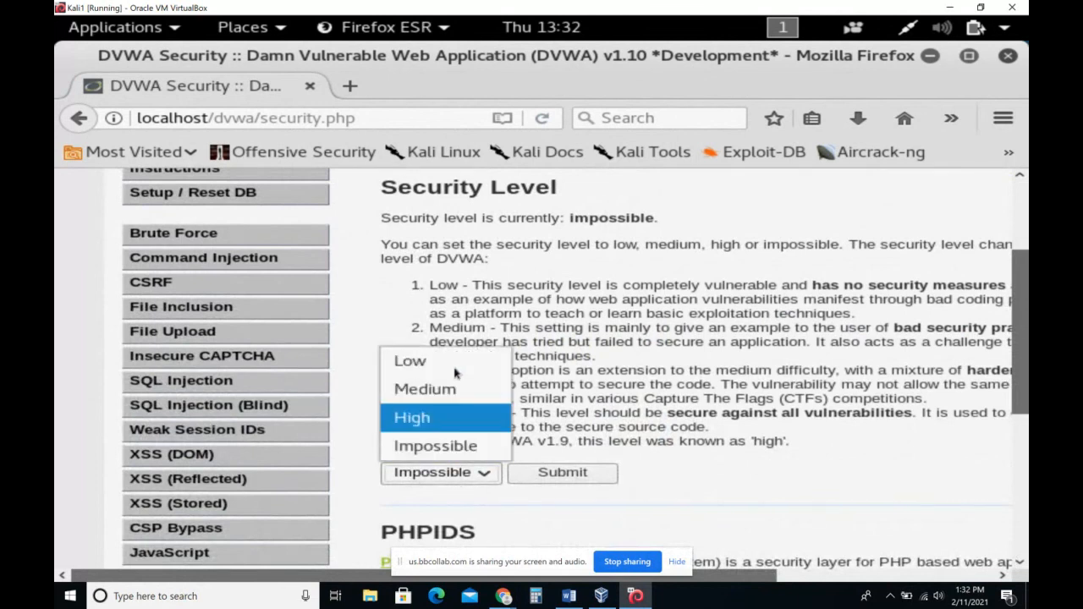
left_click(798, 415)
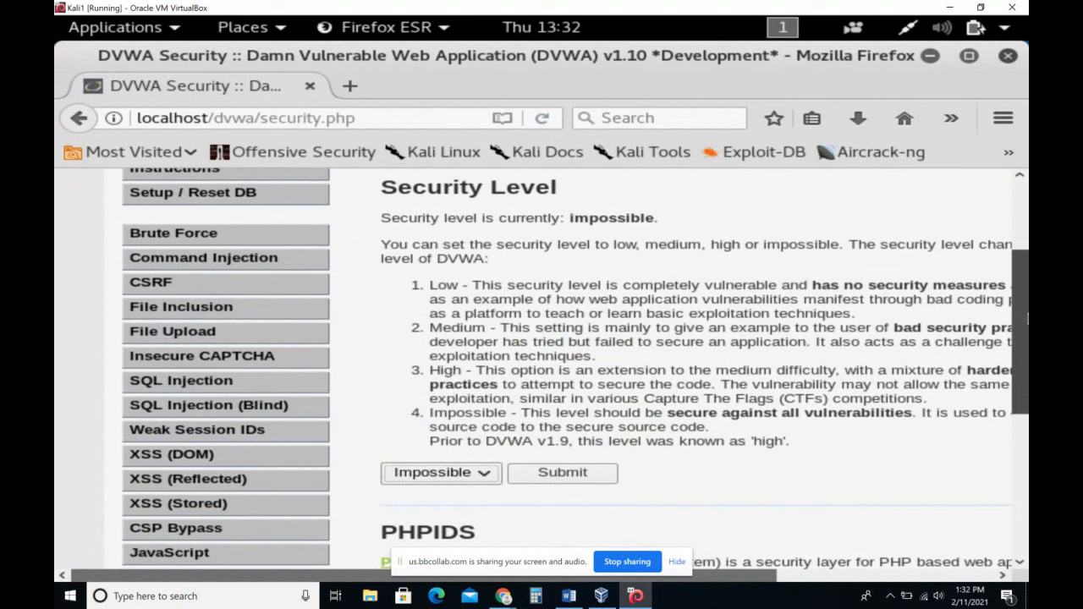
left_click(473, 479)
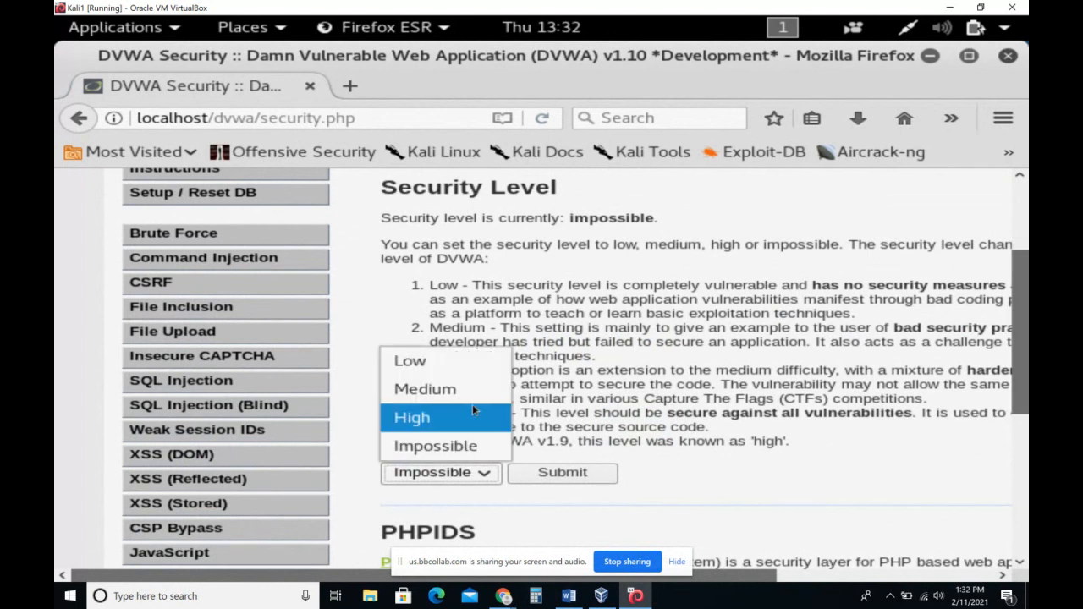
left_click(707, 373)
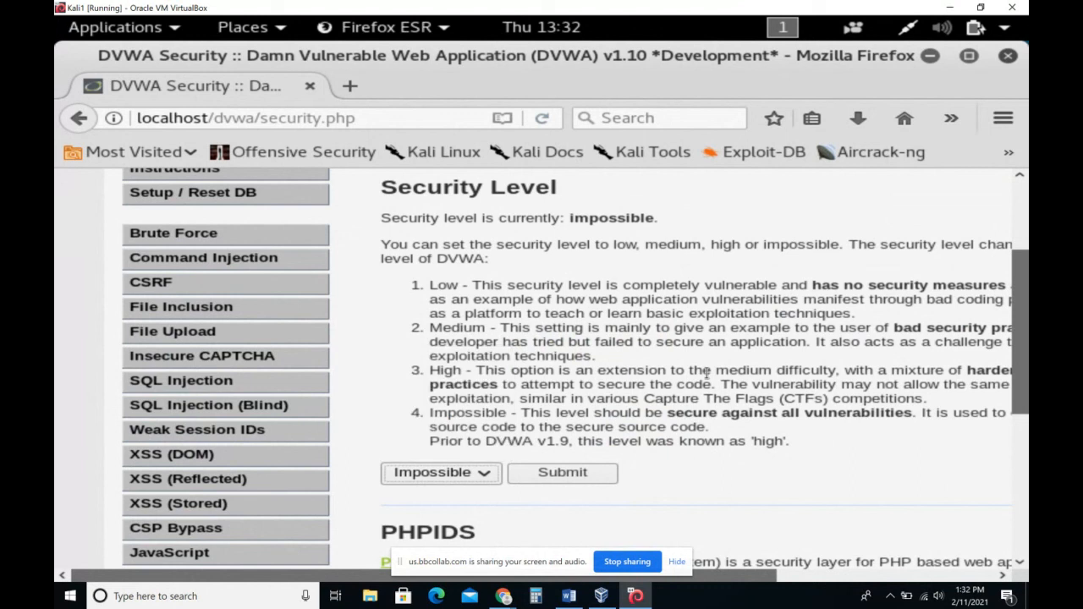
Look over the list of DVWA vulnerability modules and the PHPIDS section, and switch to the Lab 2 document in Word
left_click_drag(1025, 287, 1022, 204)
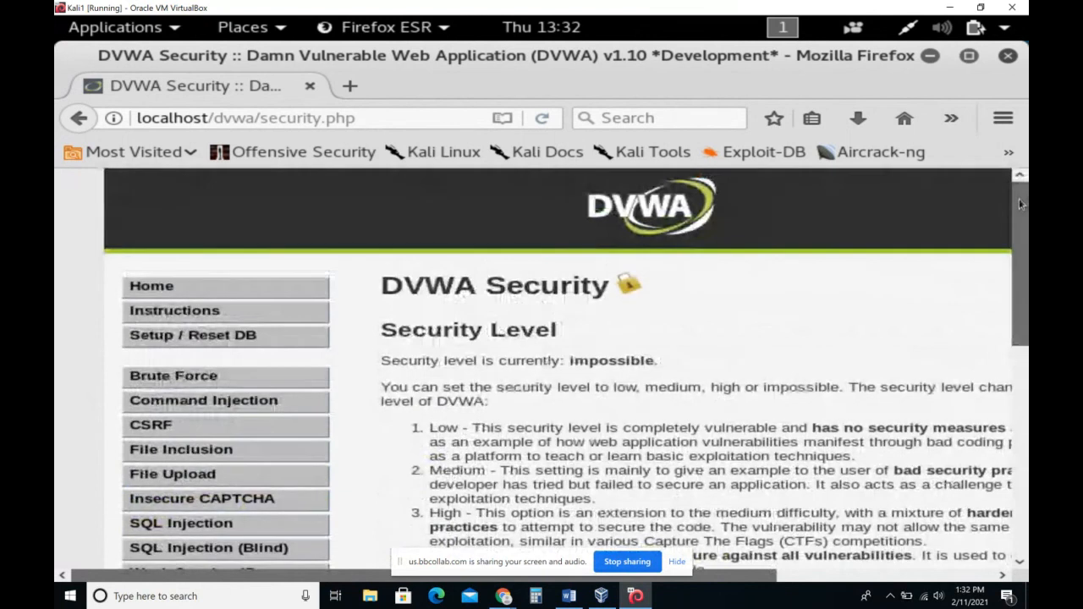
scroll(225, 395, "down", 5)
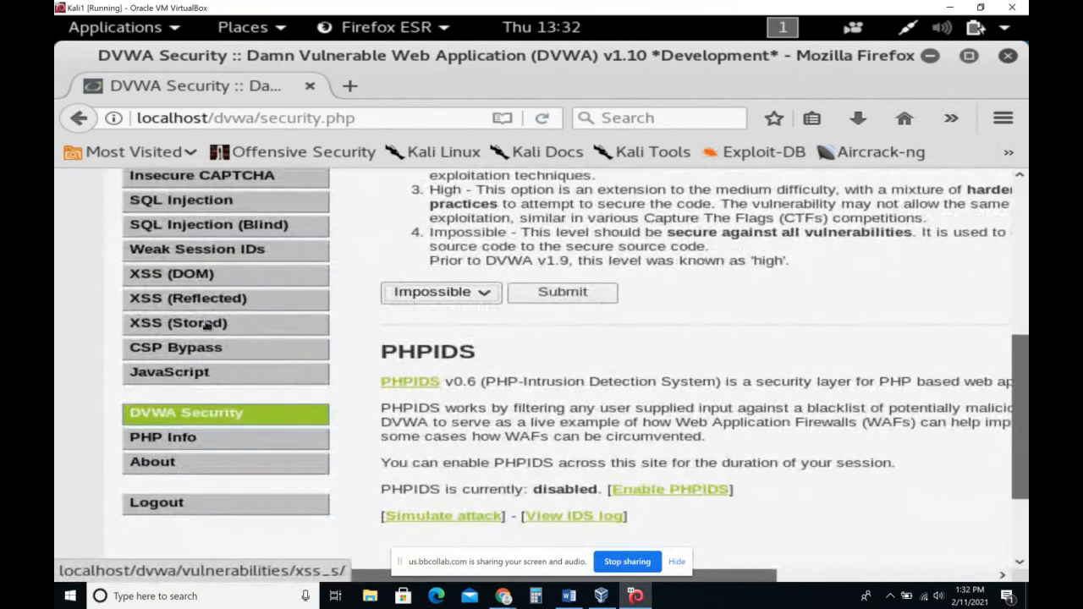
scroll(182, 284, "up", 2)
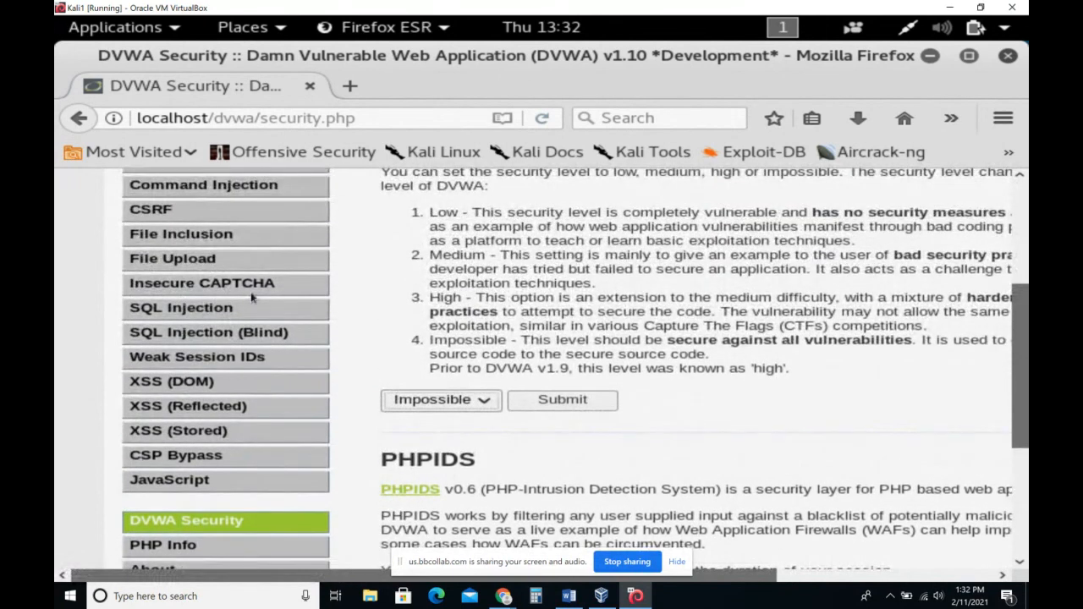
scroll(251, 293, "up", 2)
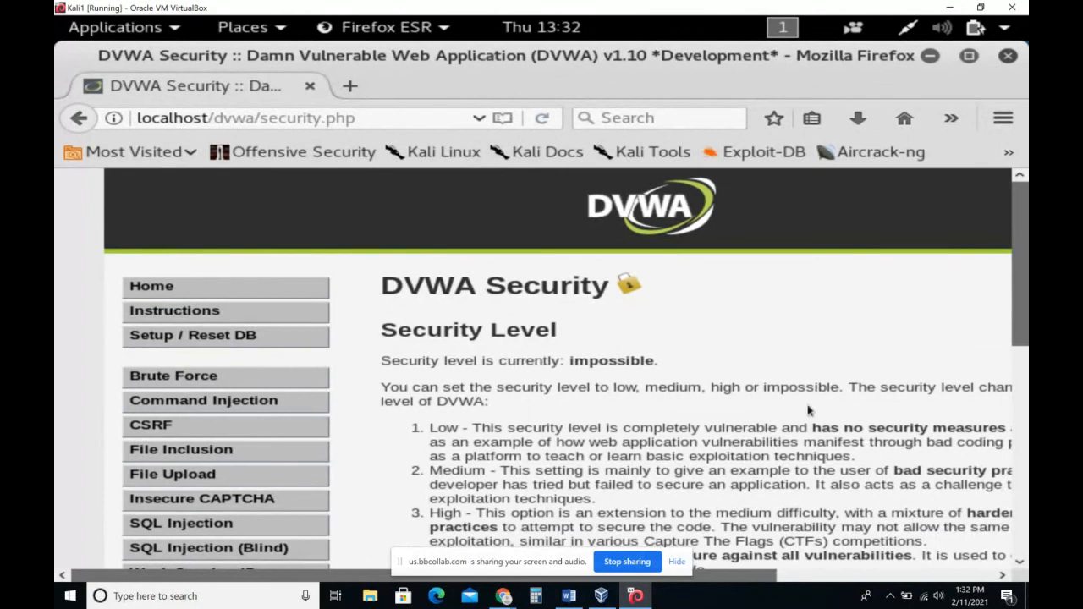
mouse_move(636, 596)
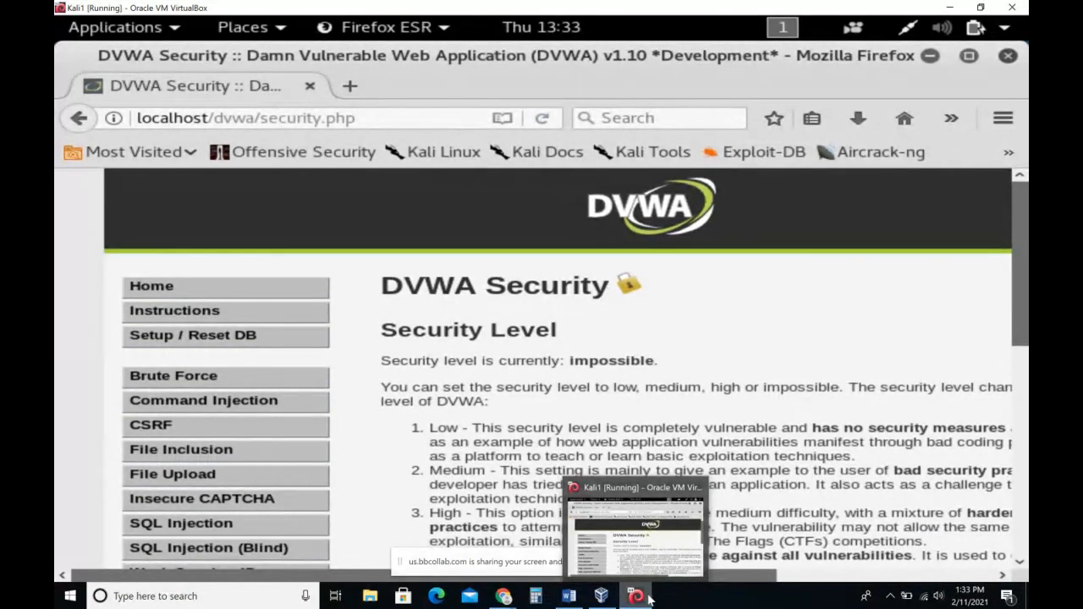
left_click(565, 601)
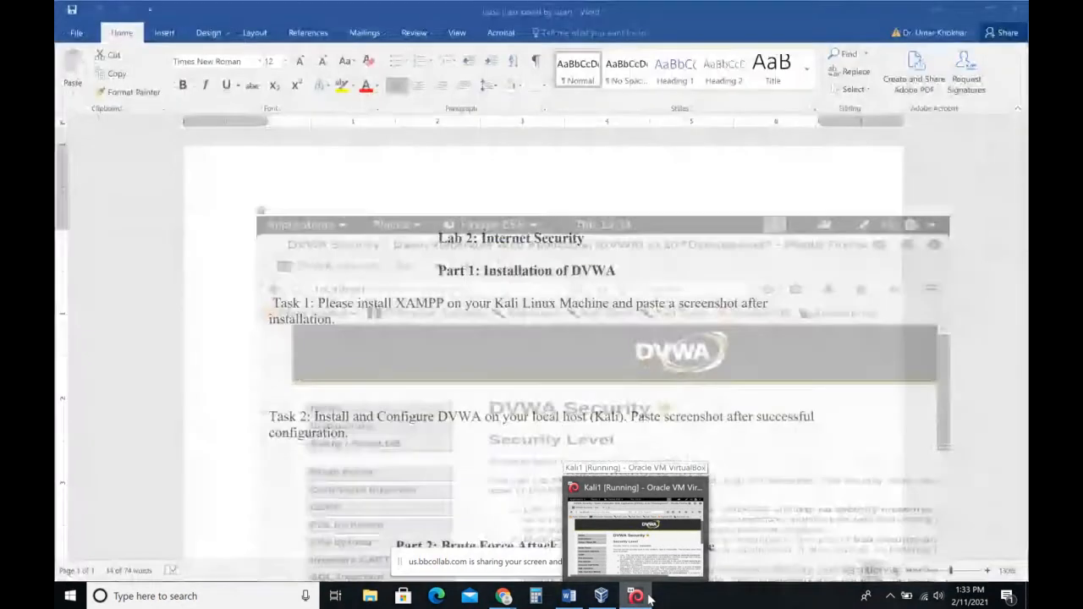